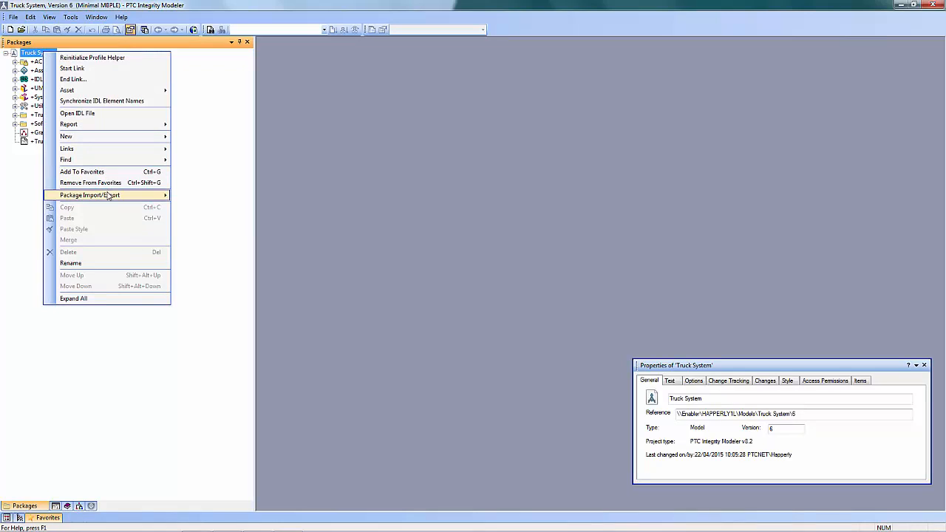
Create a new SysML block definition diagram directly under the Truck System model
{"action": "mouse_move", "coordinate": [123, 138]}
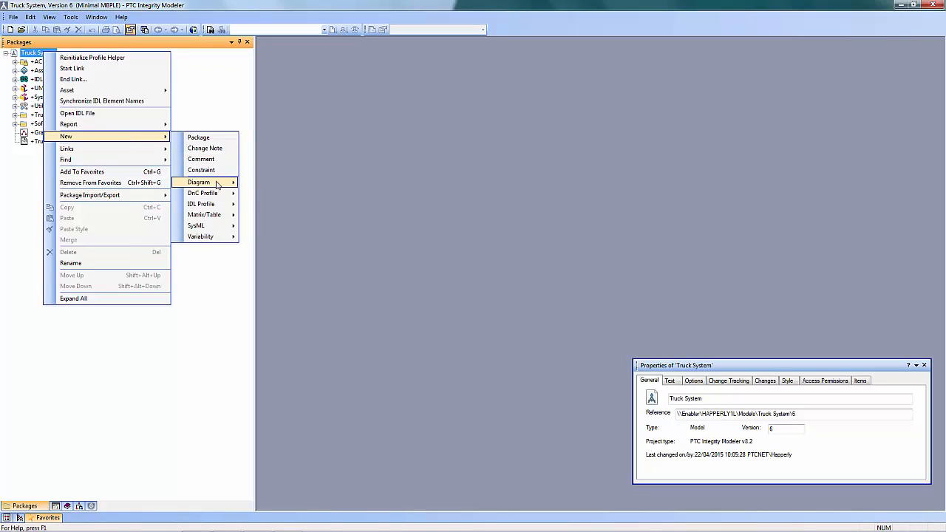
{"action": "mouse_move", "coordinate": [221, 185]}
{"action": "mouse_move", "coordinate": [261, 186]}
{"action": "left_click", "coordinate": [348, 184]}
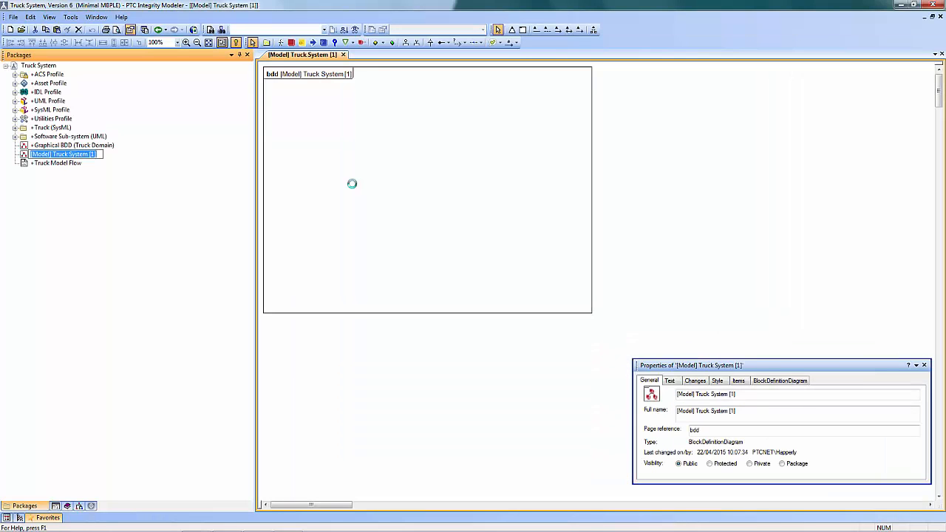
Add two blocks with default names to the new diagram, the second below and to the right of the first
{"action": "left_click", "coordinate": [291, 42]}
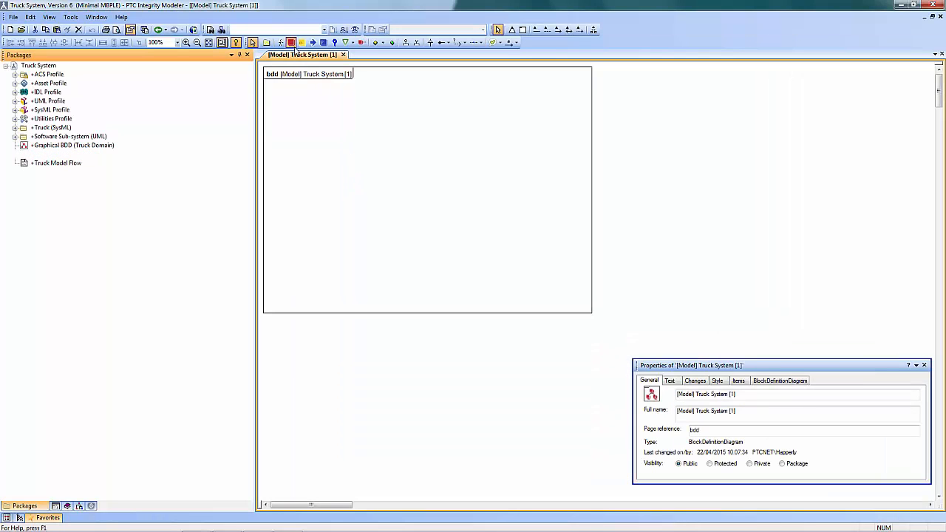
{"action": "left_click", "coordinate": [302, 116]}
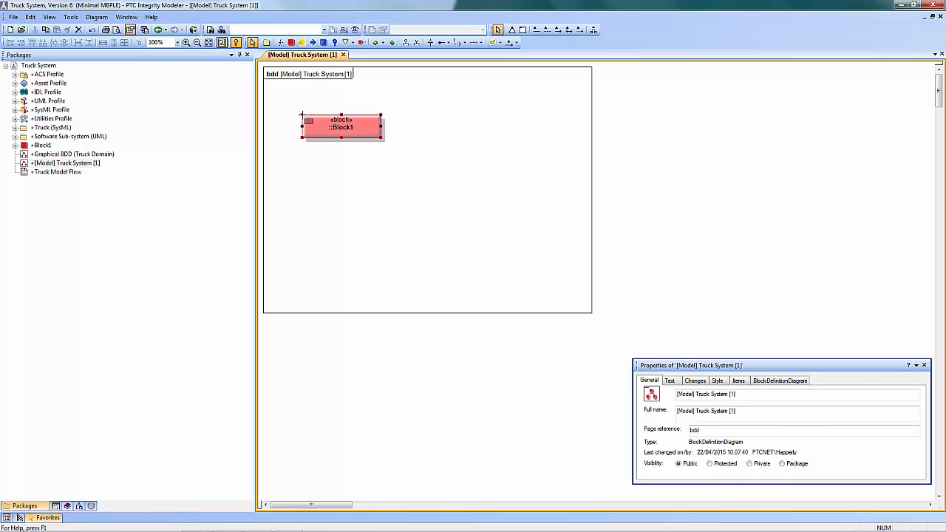
{"action": "key", "text": "Return"}
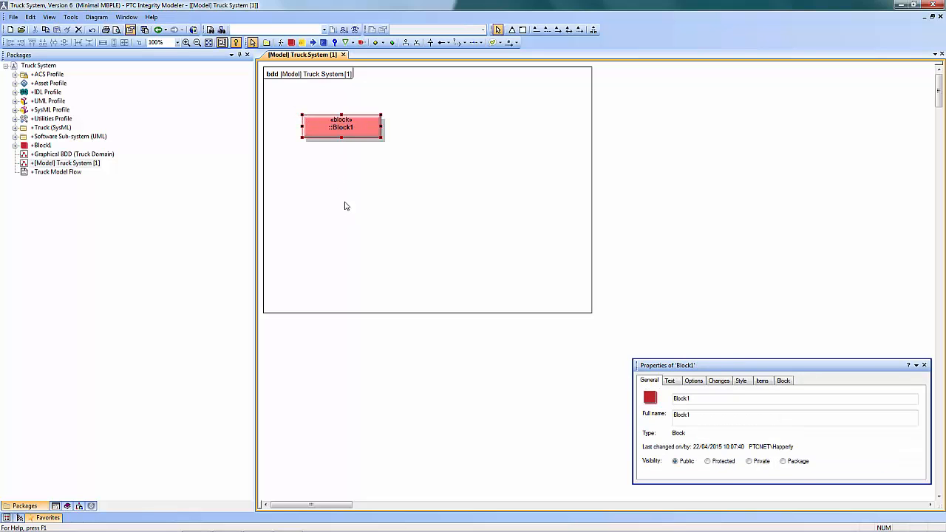
{"action": "left_click", "coordinate": [292, 42]}
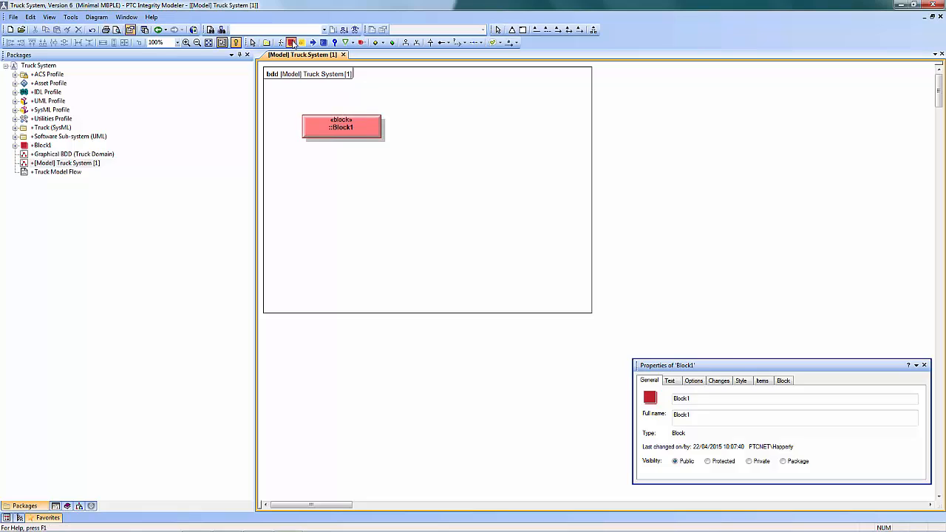
{"action": "left_click", "coordinate": [407, 195]}
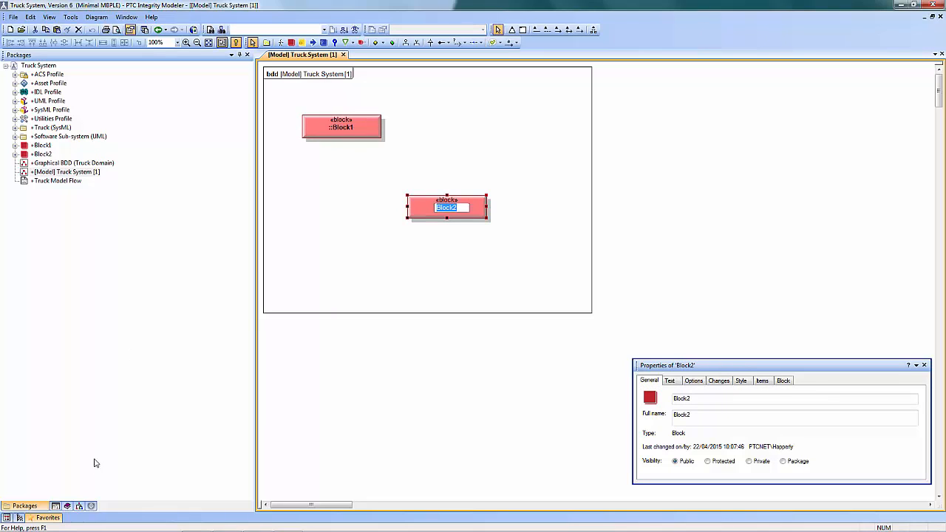
Look up the two new blocks among the Blocks in the SysML dictionary
{"action": "left_click", "coordinate": [69, 506]}
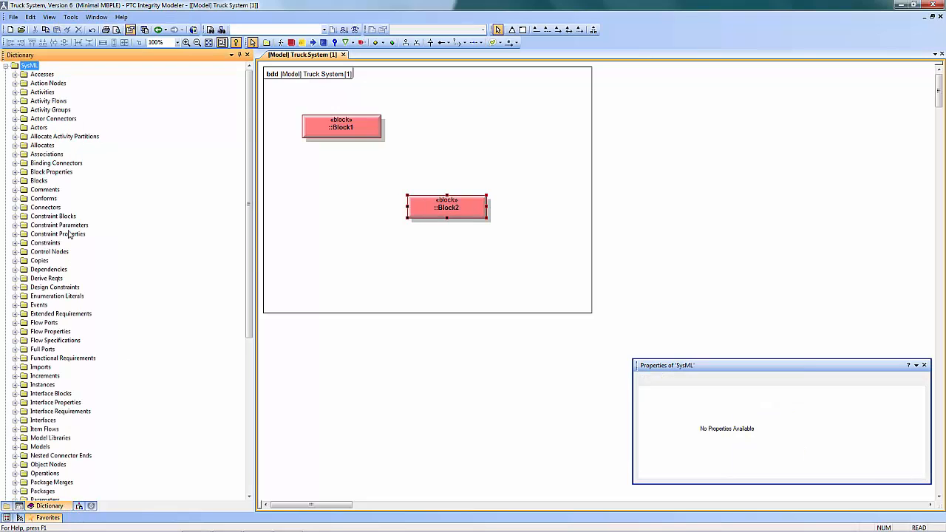
{"action": "left_click", "coordinate": [14, 180]}
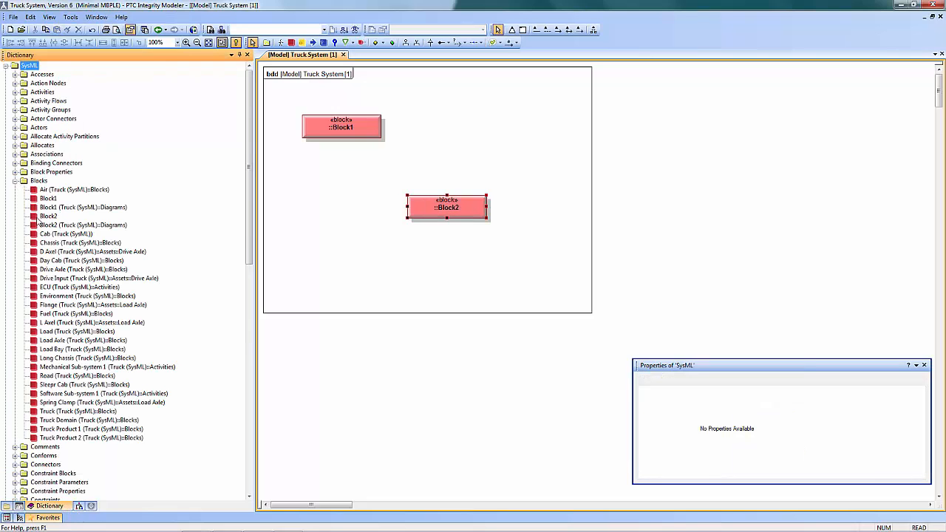
{"action": "left_click", "coordinate": [52, 200]}
{"action": "left_click", "coordinate": [55, 216]}
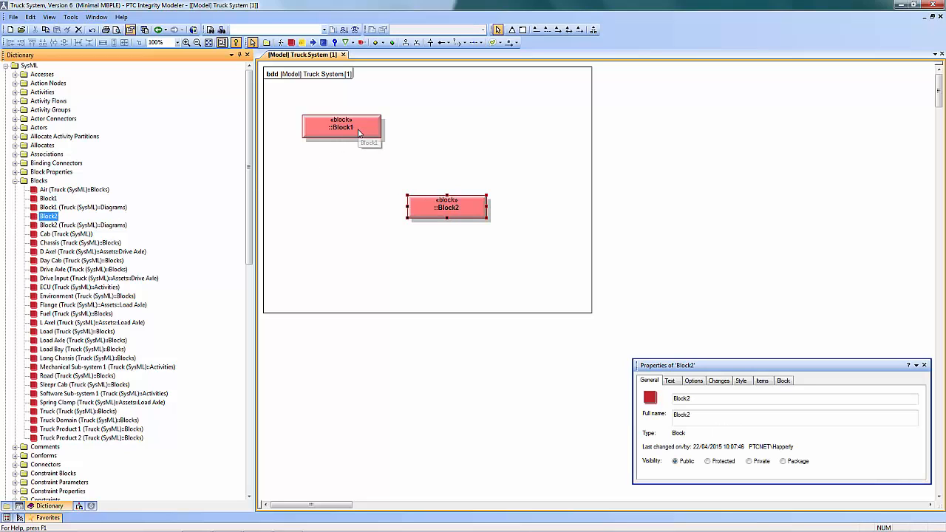
Create a second SysML block definition diagram under Truck System and place the existing Block1 and Block2 from the dictionary on it
{"action": "left_click", "coordinate": [6, 507]}
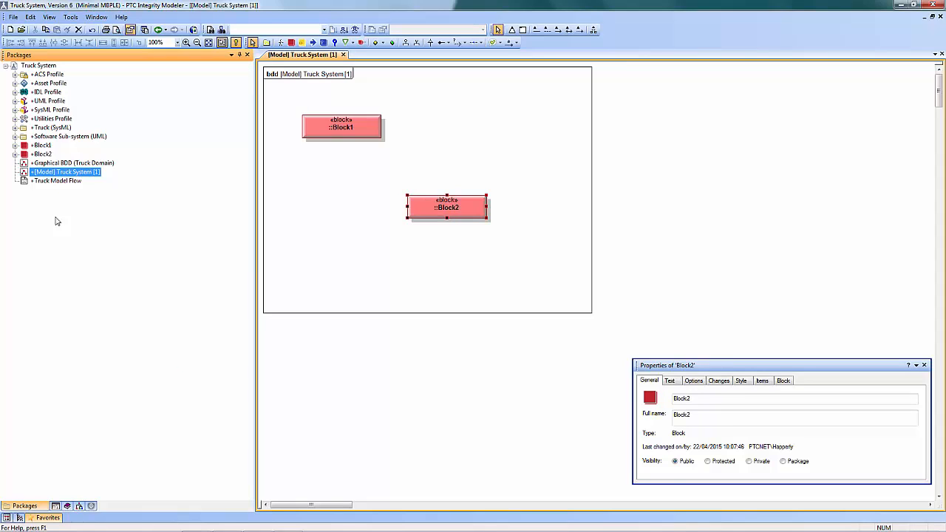
{"action": "left_click", "coordinate": [43, 66]}
{"action": "right_click", "coordinate": [42, 66]}
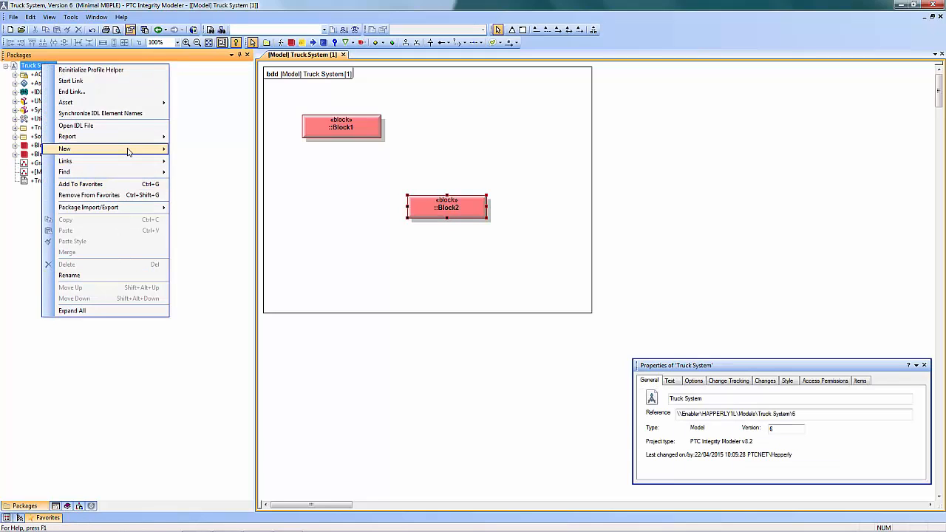
{"action": "mouse_move", "coordinate": [140, 150]}
{"action": "mouse_move", "coordinate": [236, 197]}
{"action": "mouse_move", "coordinate": [266, 195]}
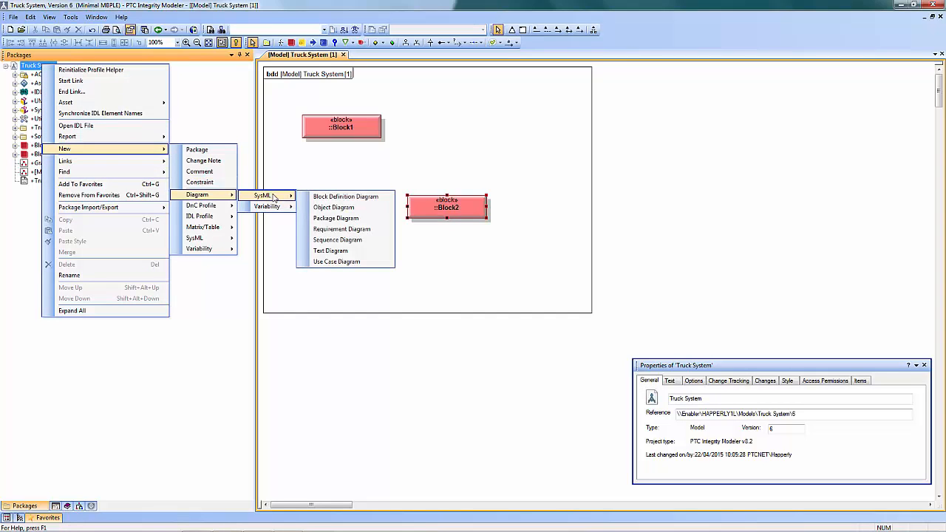
{"action": "left_click", "coordinate": [325, 196]}
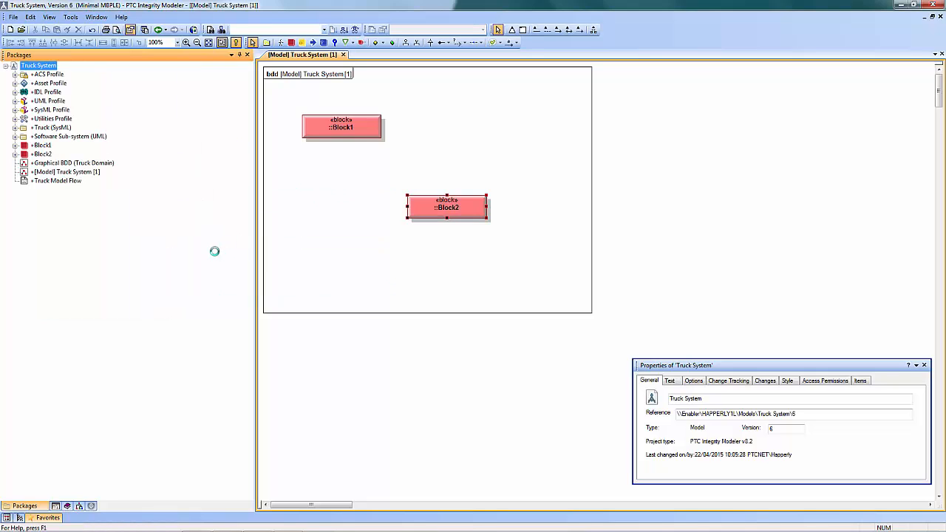
{"action": "left_click", "coordinate": [67, 506]}
{"action": "left_click", "coordinate": [59, 215]}
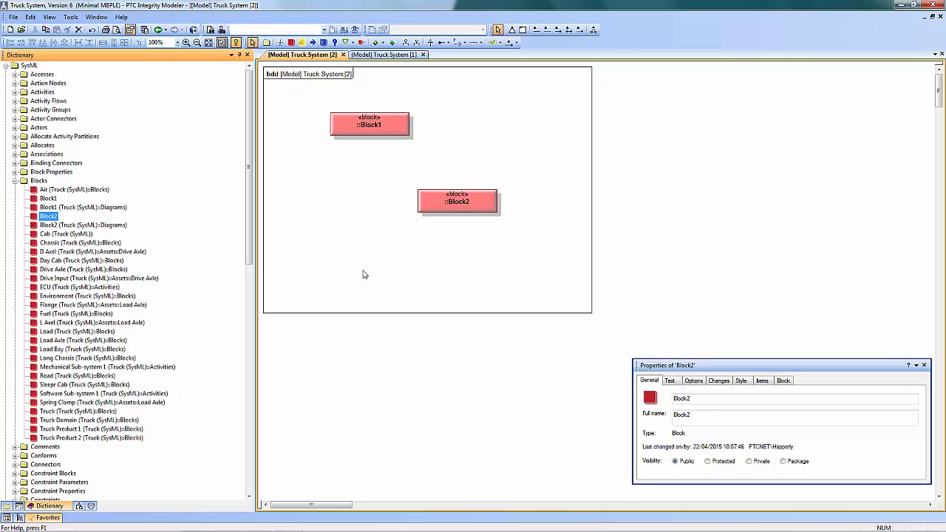
Rename Block1 to New Name on the second diagram and find it in the dictionary
{"action": "left_click", "coordinate": [373, 126]}
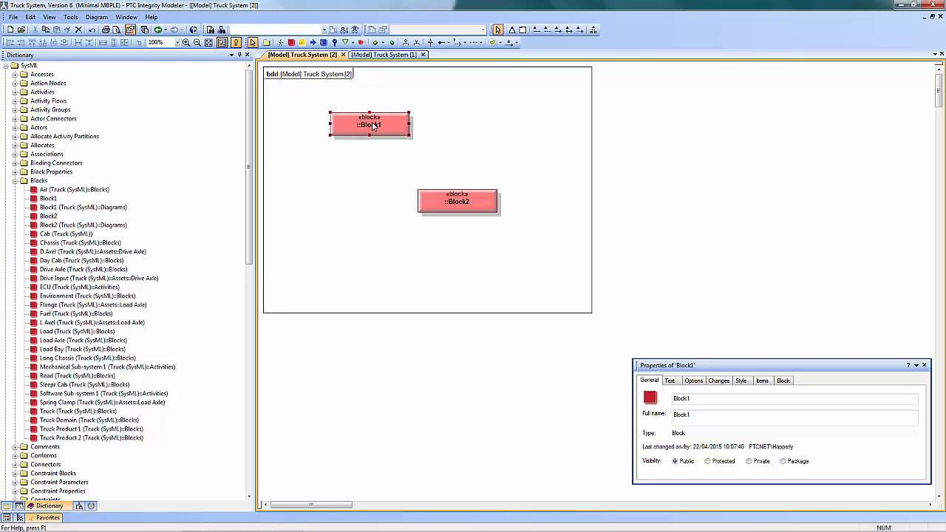
{"action": "left_click", "coordinate": [383, 124]}
{"action": "type", "text": "New Name"}
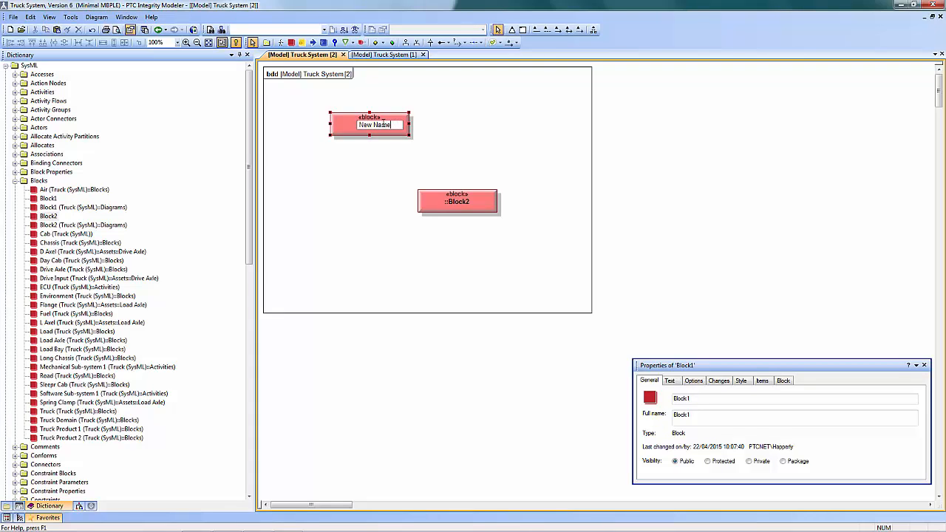
{"action": "key", "text": "Return"}
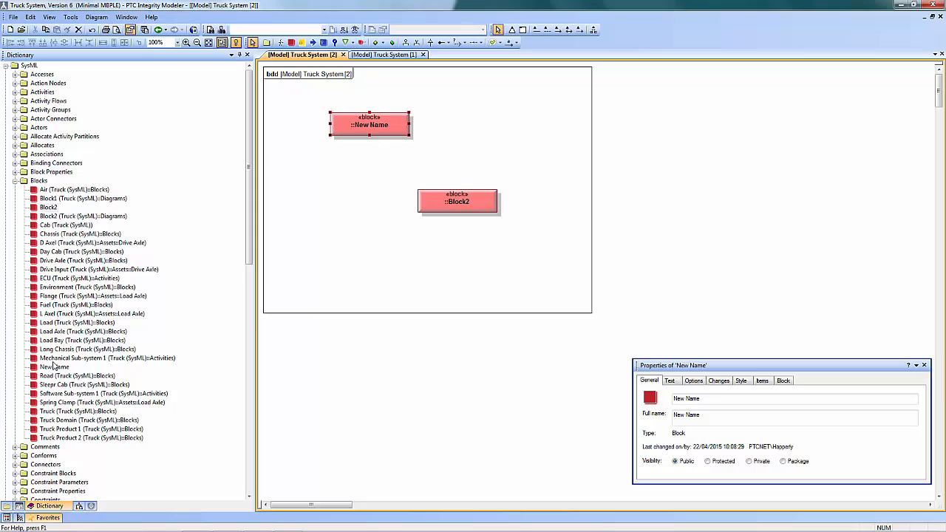
{"action": "left_click", "coordinate": [55, 366]}
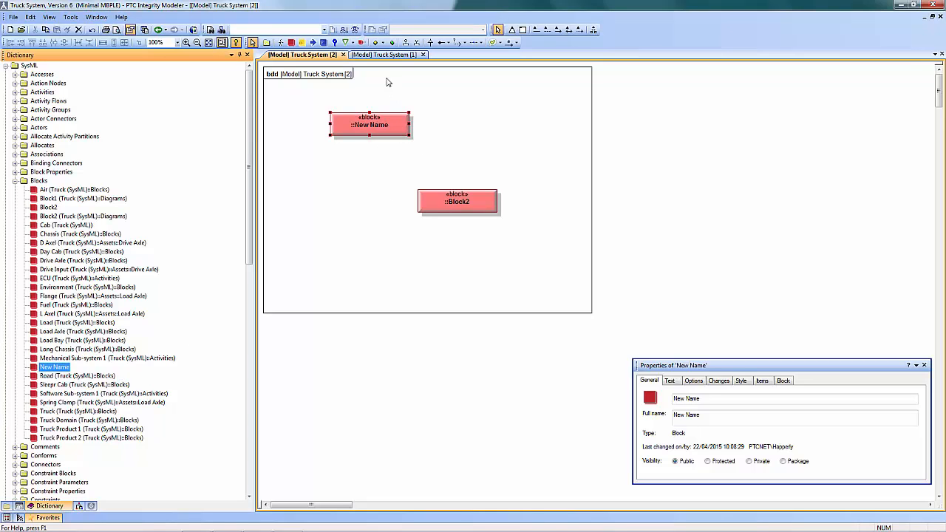
Check the renamed block in the first diagram and close both open diagrams
{"action": "left_click", "coordinate": [392, 56]}
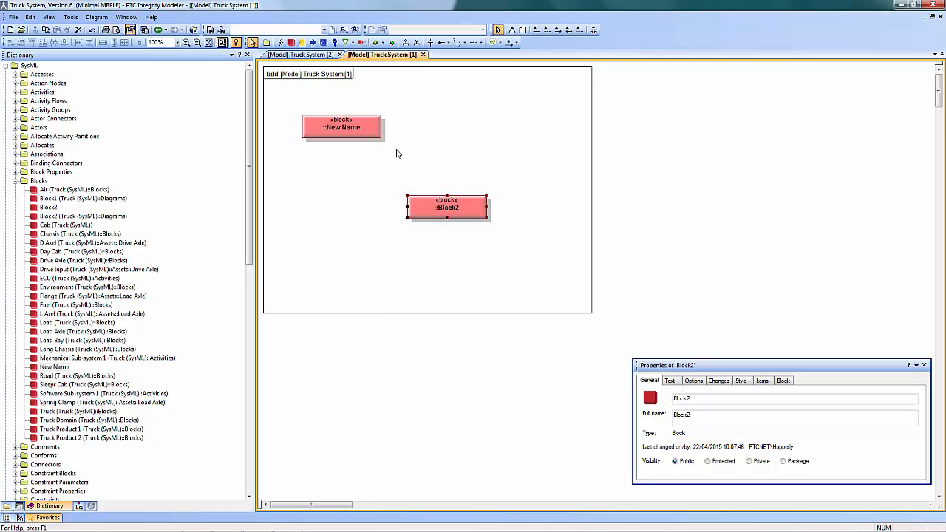
{"action": "left_click", "coordinate": [423, 55]}
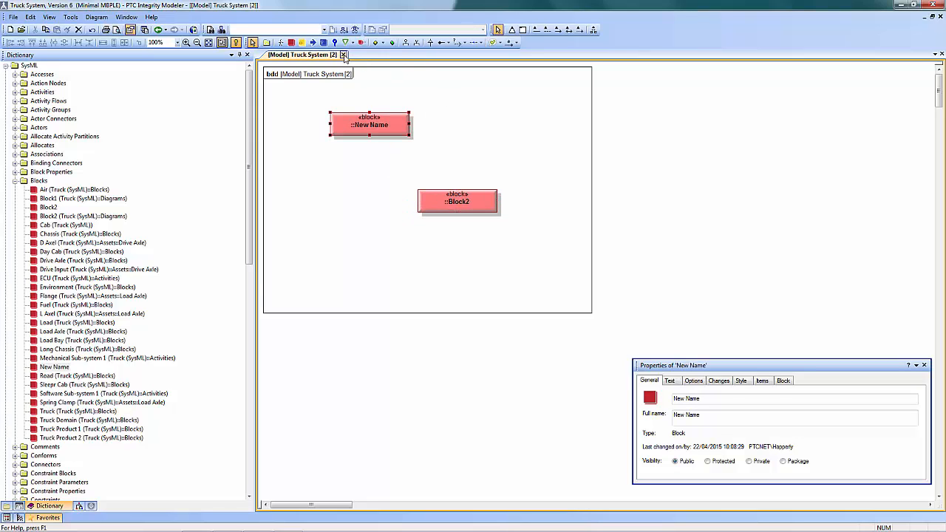
{"action": "left_click", "coordinate": [343, 55]}
Open the Graphical BDD (Truck Domain) diagram and add an actor named Mechanic below and between Driver and Truck
{"action": "left_click", "coordinate": [7, 506]}
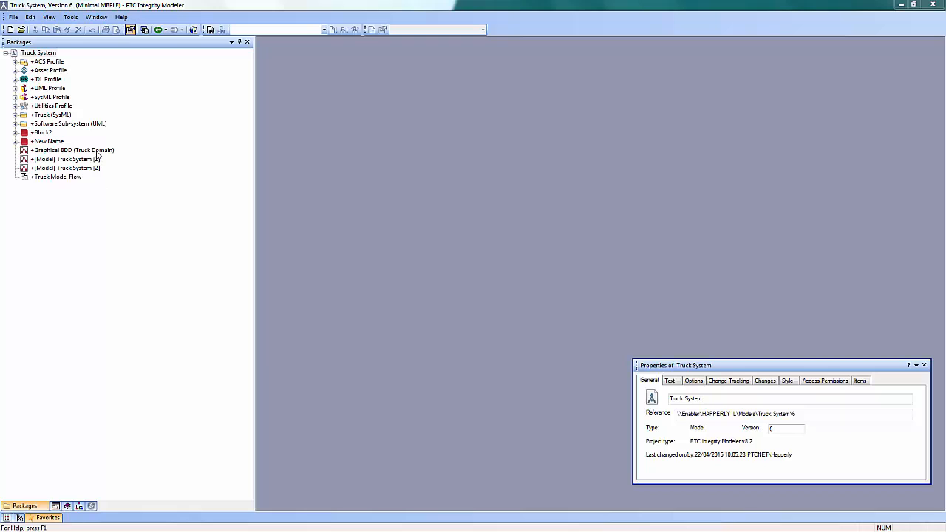
{"action": "double_click", "coordinate": [96, 152]}
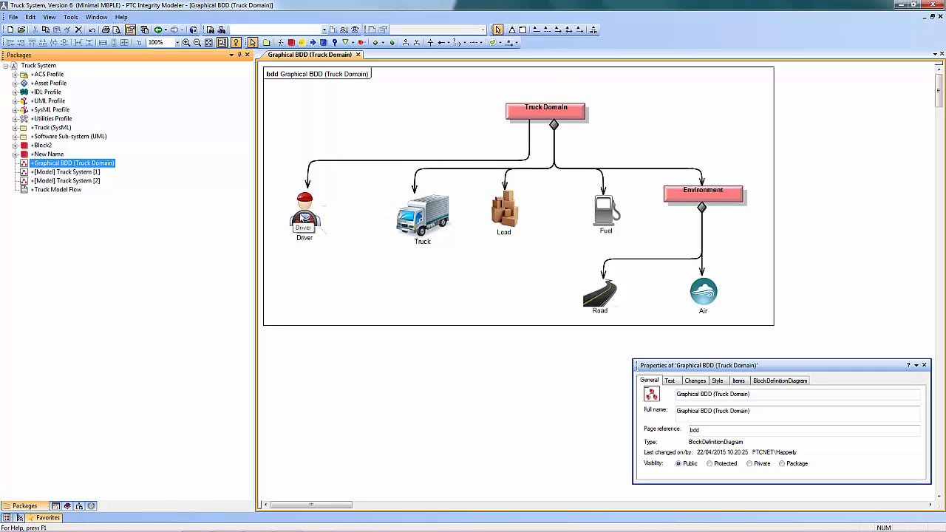
{"action": "left_click", "coordinate": [280, 42]}
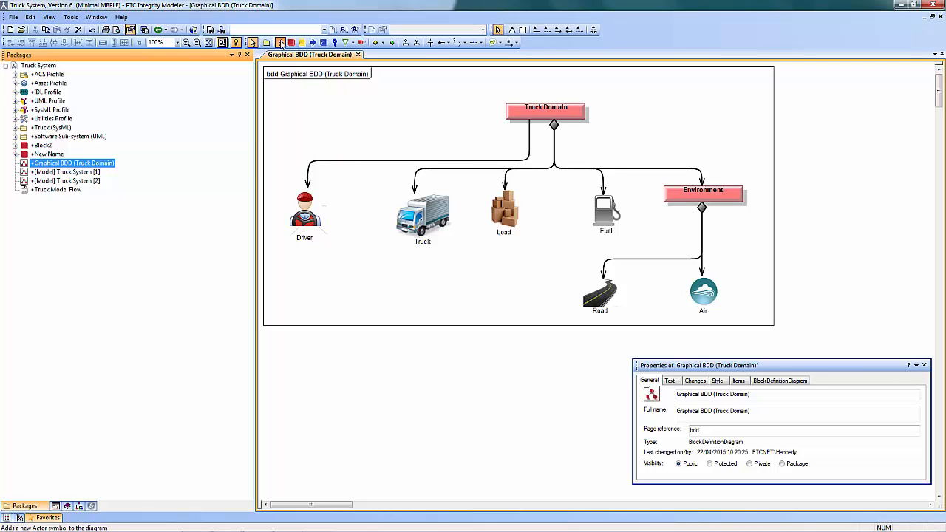
{"action": "left_click", "coordinate": [358, 231]}
{"action": "type", "text": "Mechanic"}
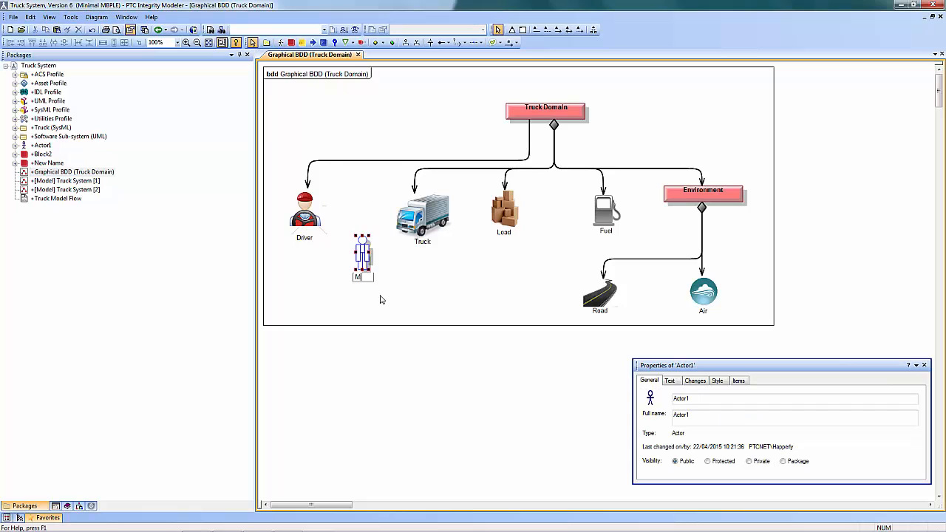
{"action": "key", "text": "Return"}
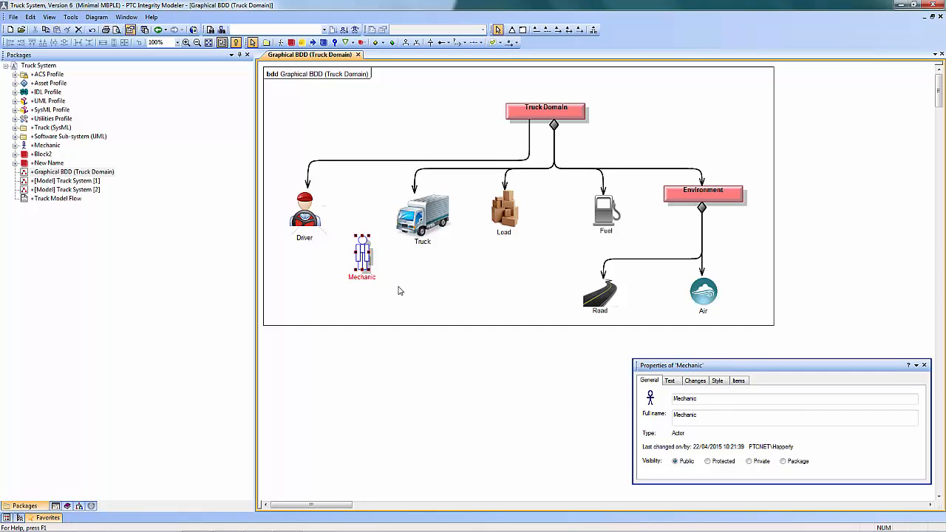
{"action": "left_click", "coordinate": [403, 277]}
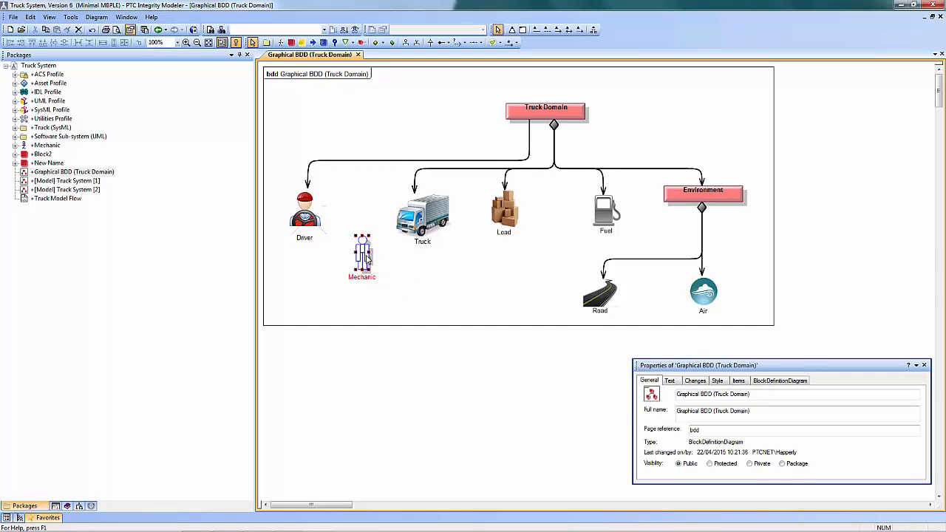
Change the Mechanic actor's style to show the Mechanic 1 image with Aspect Ratio enabled
{"action": "left_click", "coordinate": [369, 259]}
{"action": "right_click", "coordinate": [364, 257]}
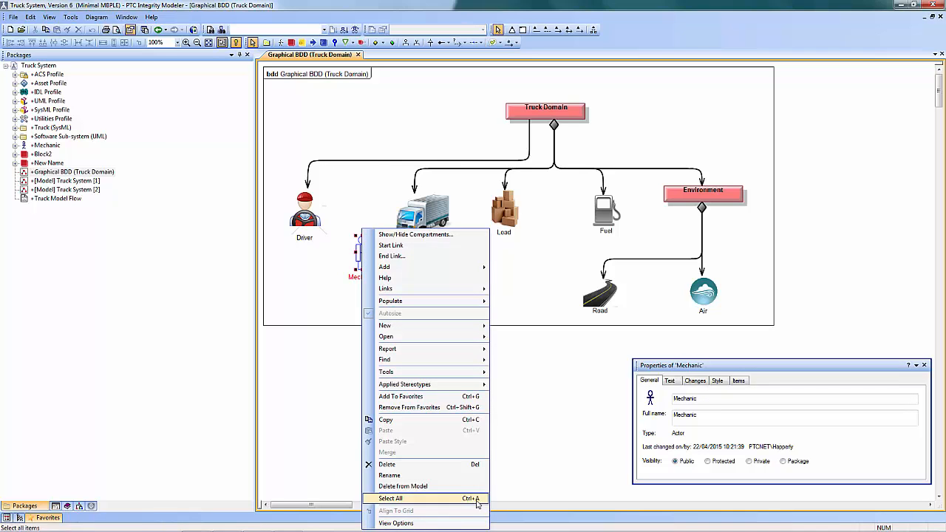
{"action": "left_click", "coordinate": [462, 523]}
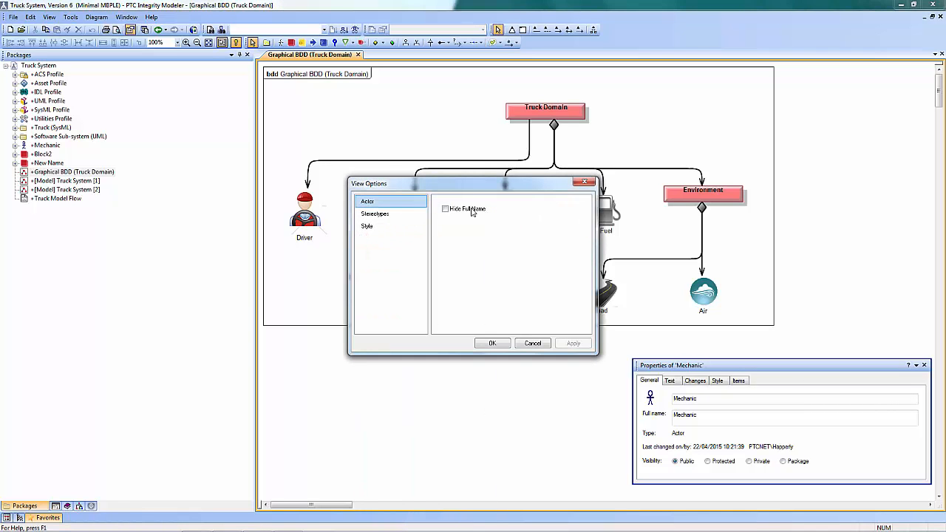
{"action": "left_click", "coordinate": [368, 226]}
{"action": "left_click", "coordinate": [568, 244]}
{"action": "left_click", "coordinate": [610, 206]}
{"action": "double_click", "coordinate": [717, 274]}
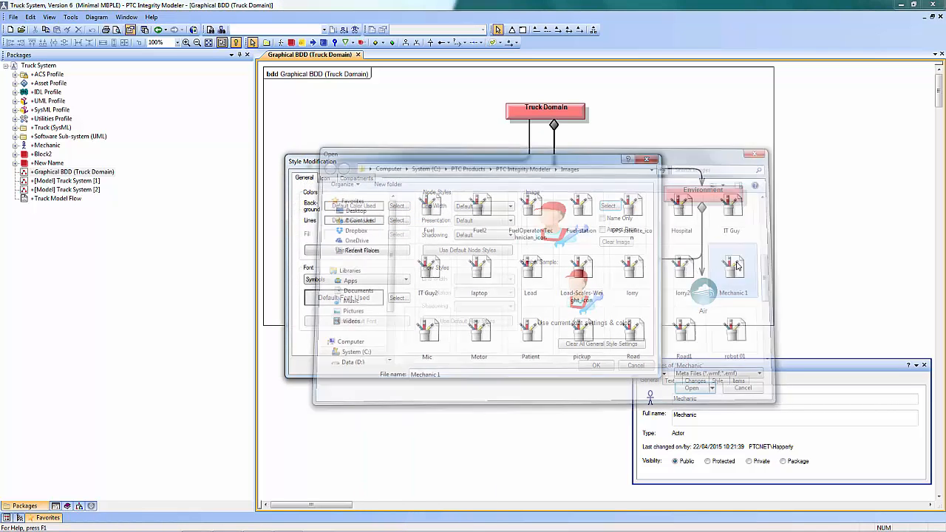
{"action": "left_click", "coordinate": [602, 230]}
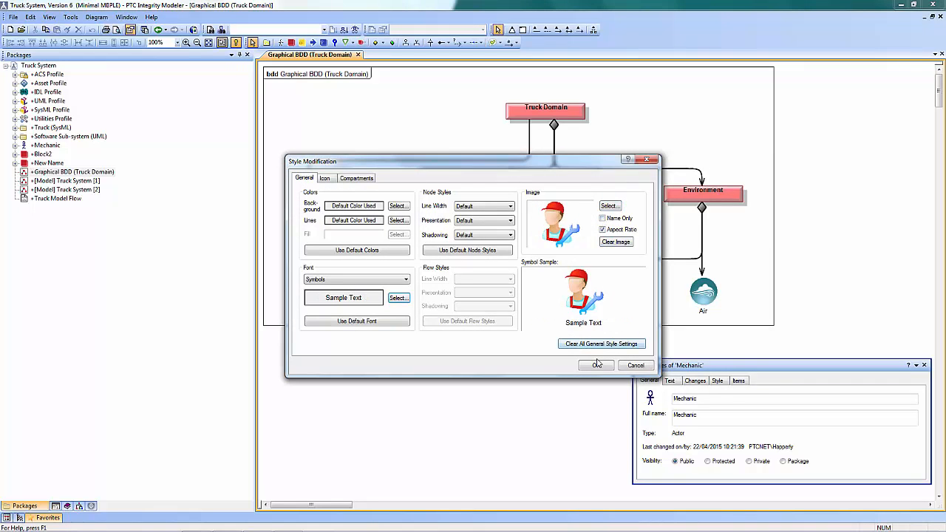
{"action": "left_click", "coordinate": [598, 364]}
{"action": "left_click", "coordinate": [492, 343]}
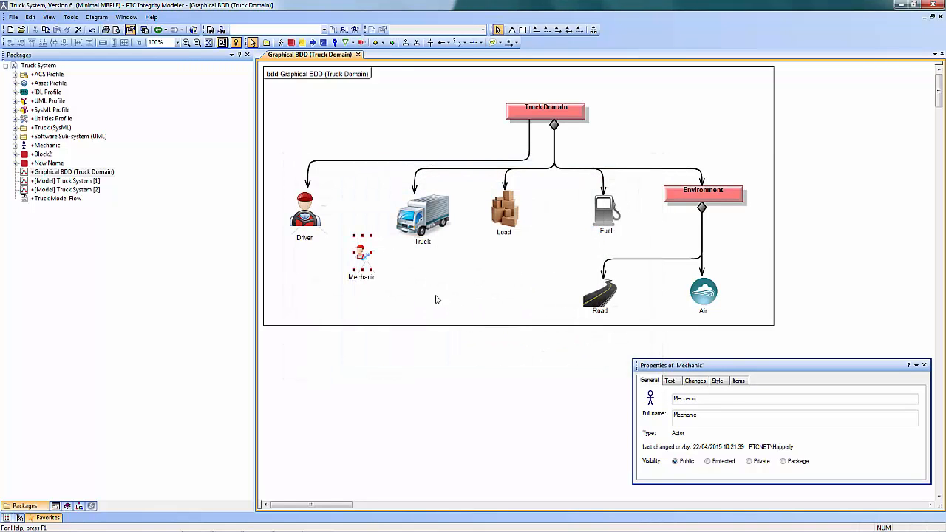
Enlarge the Mechanic image and position it between Driver and Truck, level with them
{"action": "left_click_drag", "start_coordinate": [362, 213], "coordinate": [385, 192]}
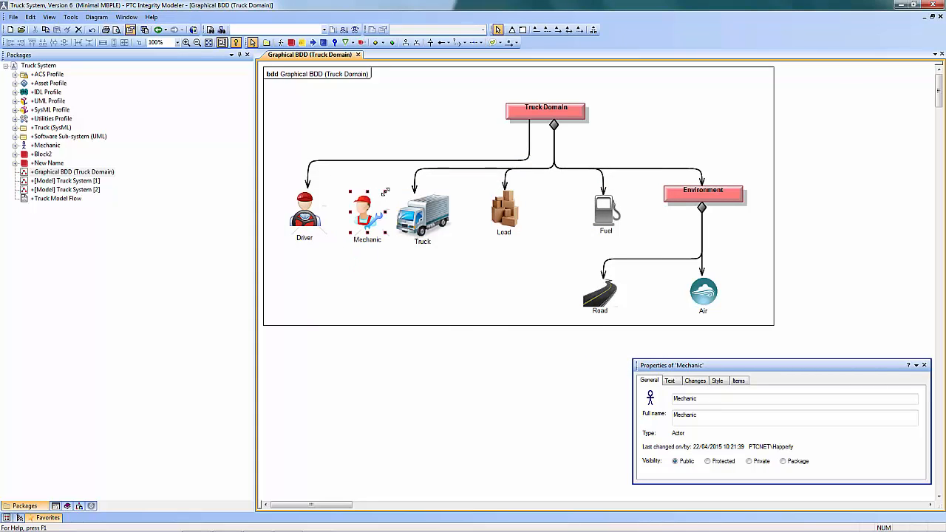
{"action": "left_click", "coordinate": [406, 270]}
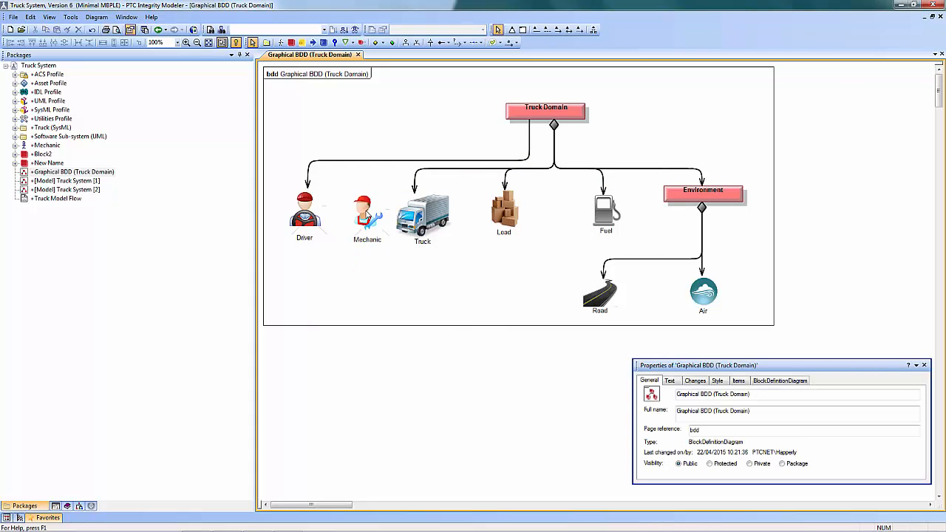
{"action": "left_click", "coordinate": [362, 214]}
{"action": "left_click_drag", "start_coordinate": [362, 214], "coordinate": [360, 213]}
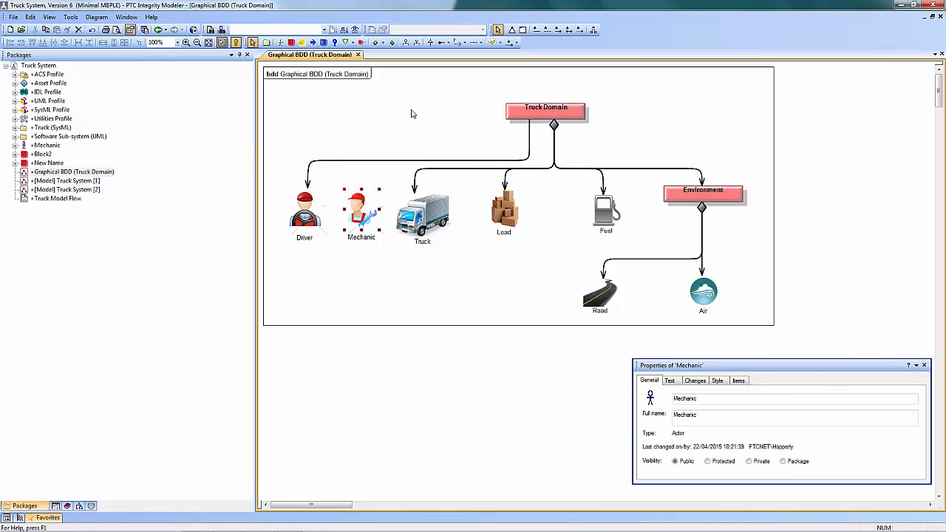
Add an association from Truck Domain to Mechanic and route it with rounded right-angle bends along the Driver association
{"action": "left_click", "coordinate": [447, 43]}
{"action": "left_click", "coordinate": [446, 86]}
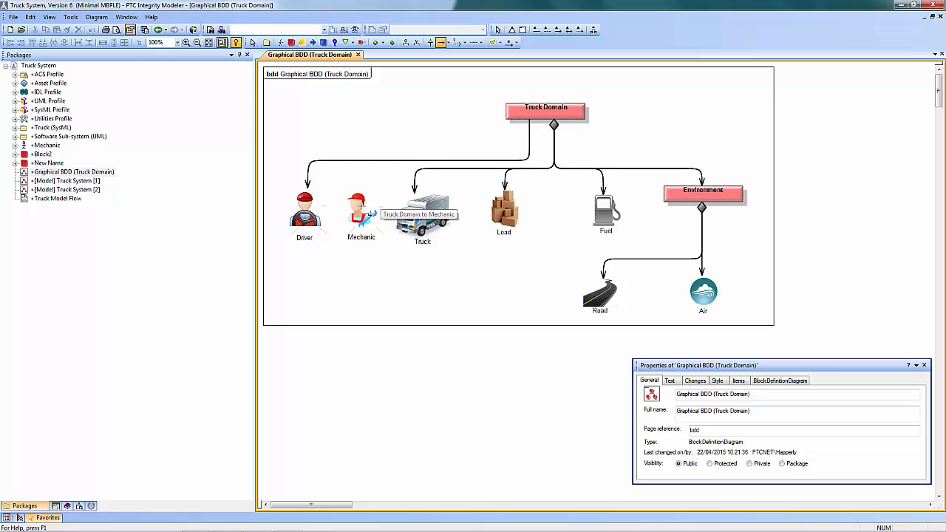
{"action": "left_click", "coordinate": [361, 210]}
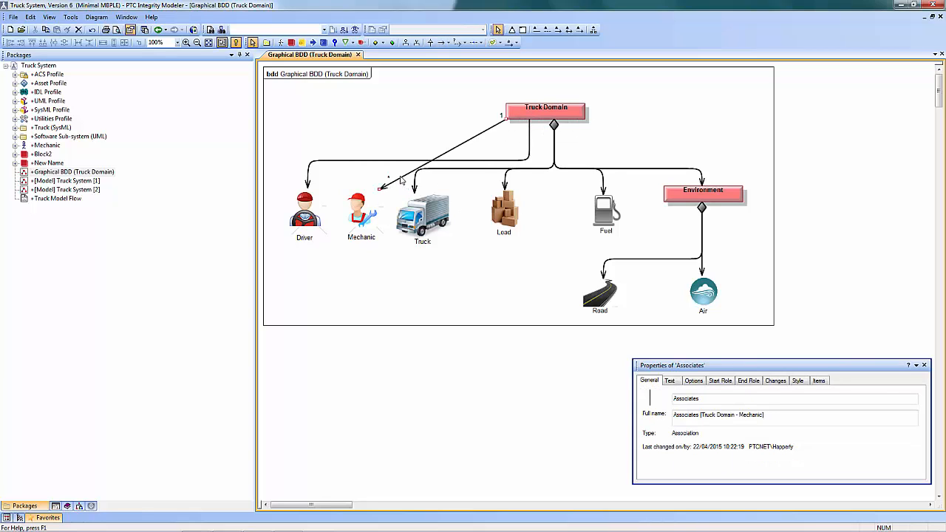
{"action": "left_click_drag", "start_coordinate": [364, 162], "coordinate": [363, 160]}
{"action": "left_click_drag", "start_coordinate": [474, 129], "coordinate": [529, 164]}
{"action": "left_click", "coordinate": [479, 308]}
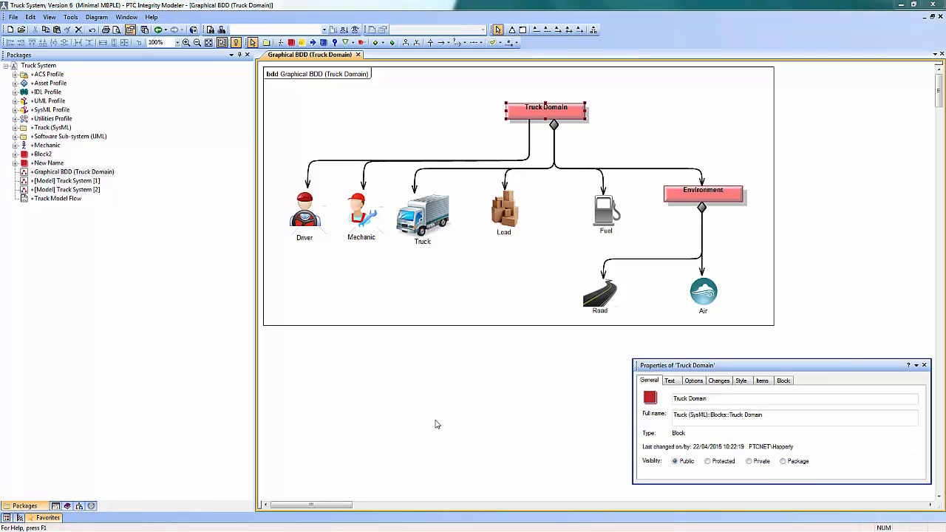
Open the Requirements Diagram and add a requirement named New Requirement below the entertainment centre requirement
{"action": "double_click", "coordinate": [531, 111]}
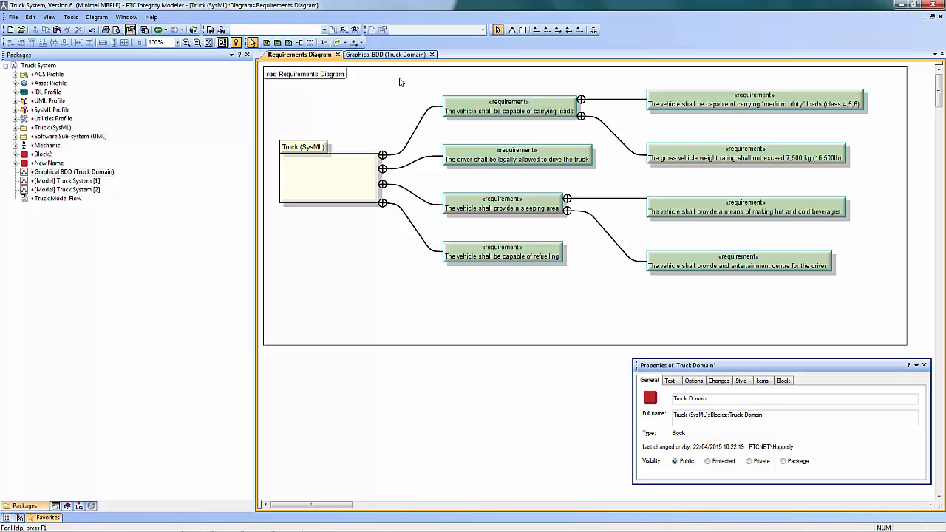
{"action": "left_click", "coordinate": [338, 42]}
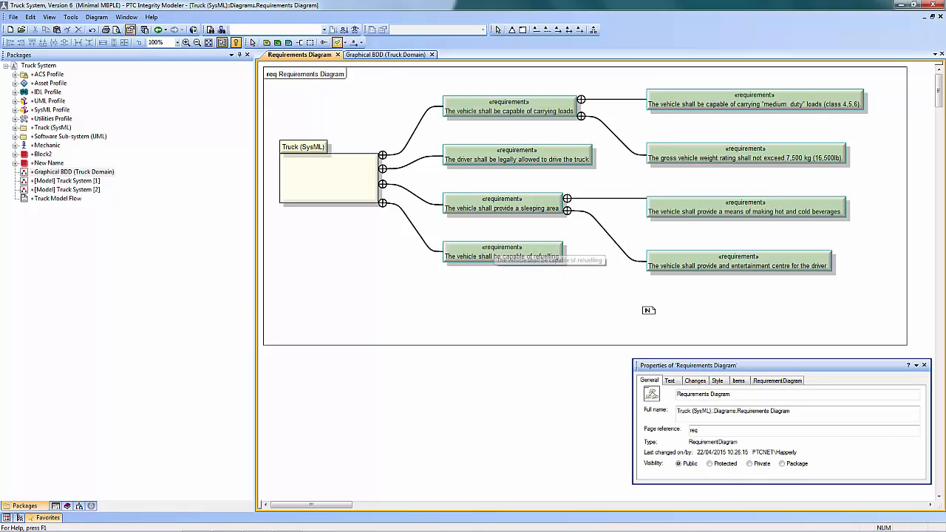
{"action": "left_click", "coordinate": [647, 306]}
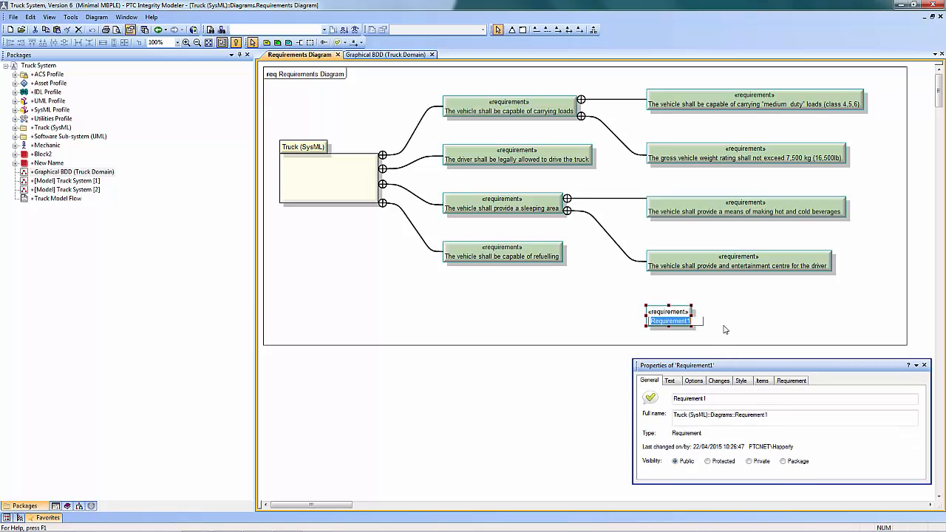
{"action": "type", "text": "New Requirement"}
{"action": "key", "text": "Return"}
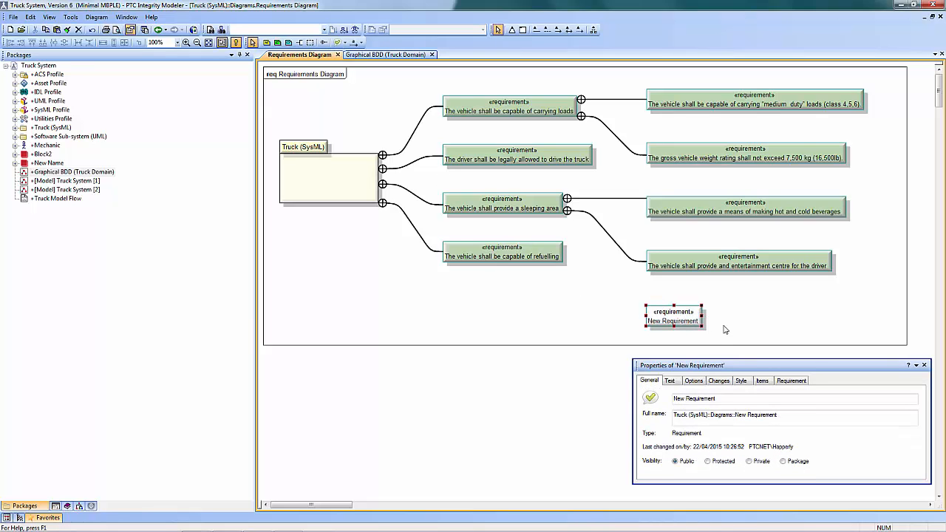
{"action": "left_click_drag", "start_coordinate": [688, 324], "coordinate": [690, 334]}
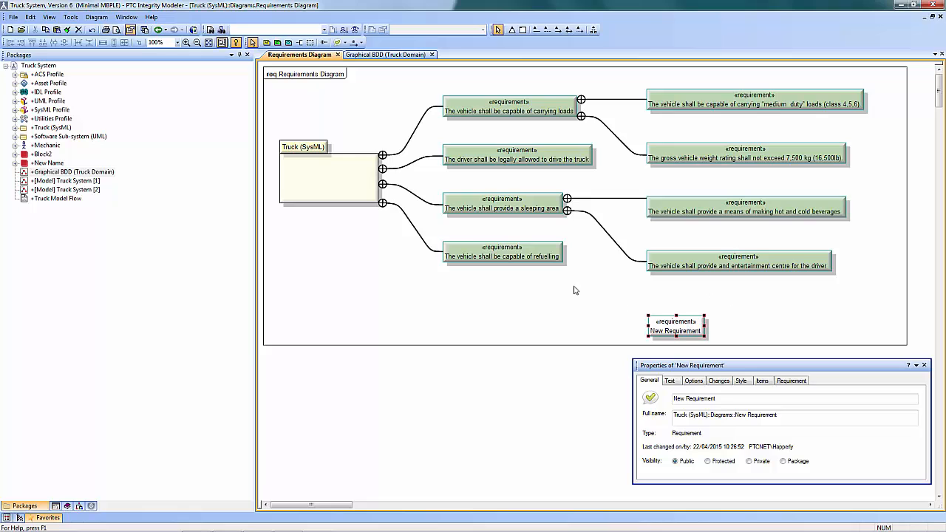
Populate the nesting links of the refuelling requirement and place the added fuel filling regulations requirement just above New Requirement
{"action": "right_click", "coordinate": [546, 253]}
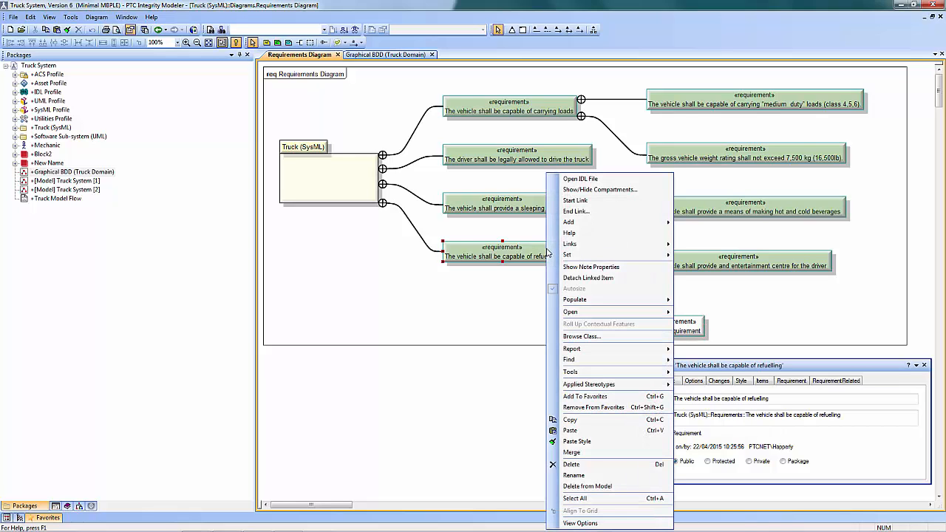
{"action": "mouse_move", "coordinate": [601, 300]}
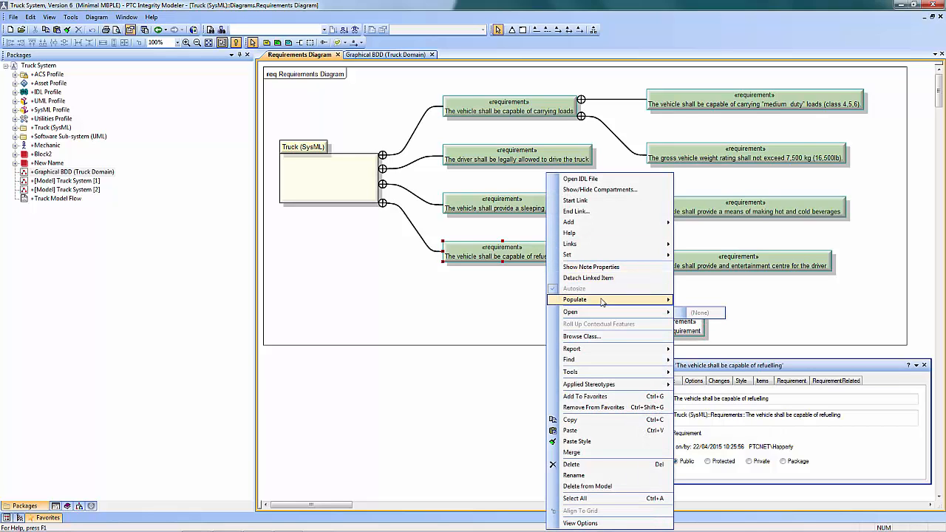
{"action": "mouse_move", "coordinate": [714, 313]}
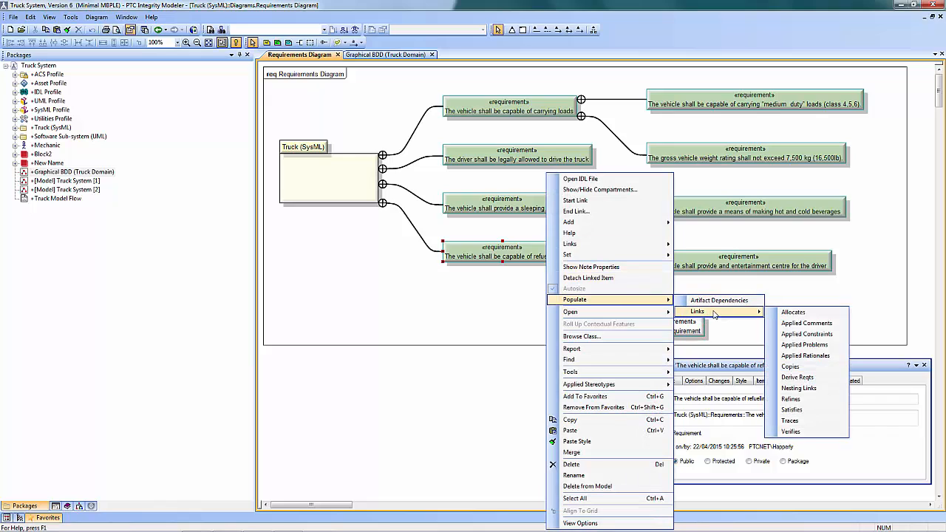
{"action": "left_click", "coordinate": [801, 388]}
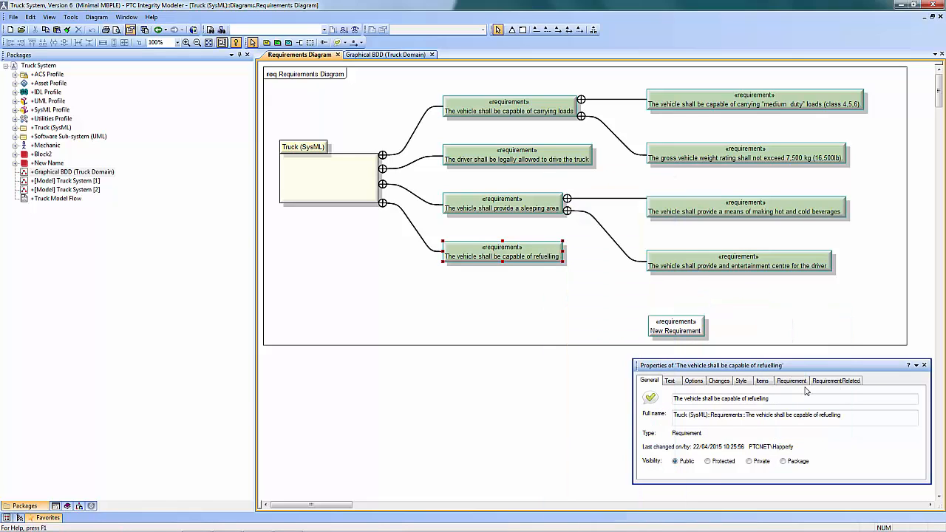
{"action": "left_click_drag", "start_coordinate": [568, 275], "coordinate": [762, 302]}
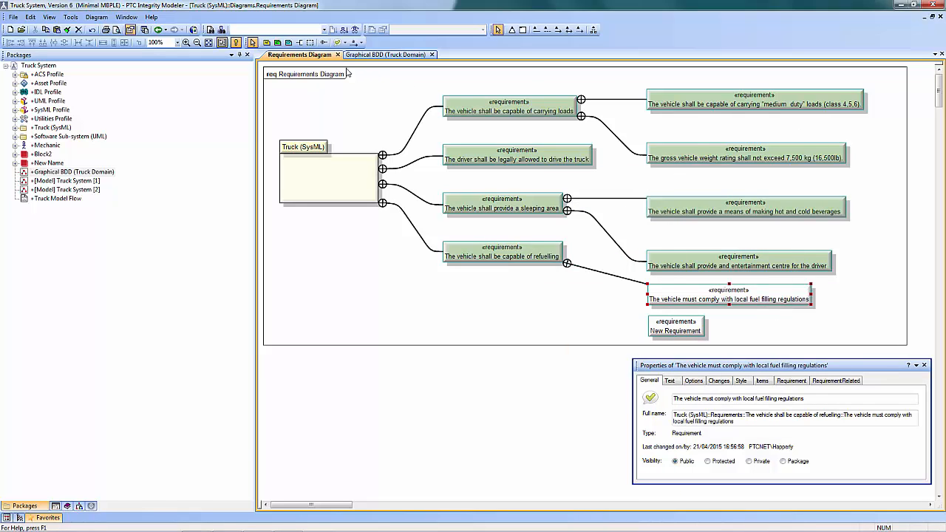
Draw a nesting link from the refuelling requirement to New Requirement
{"action": "left_click", "coordinate": [323, 42]}
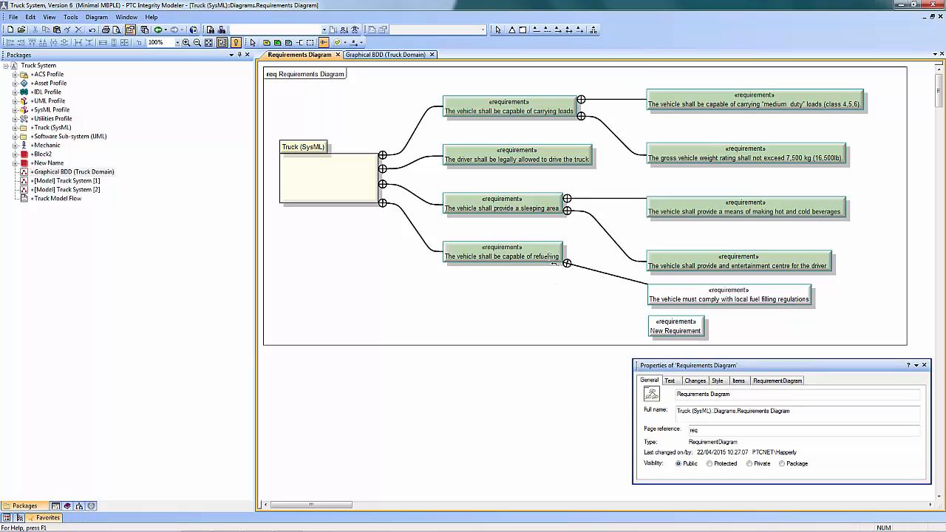
{"action": "left_click", "coordinate": [663, 322]}
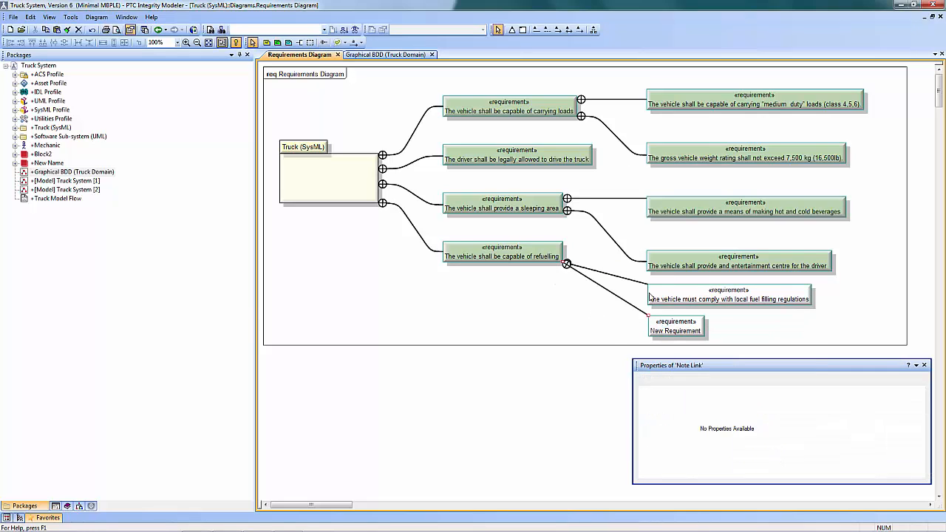
Paste the entertainment centre requirement's style onto the fuel filling regulations requirement and New Requirement, and reroute New Requirement's link with a right-angle bend
{"action": "left_click", "coordinate": [706, 260]}
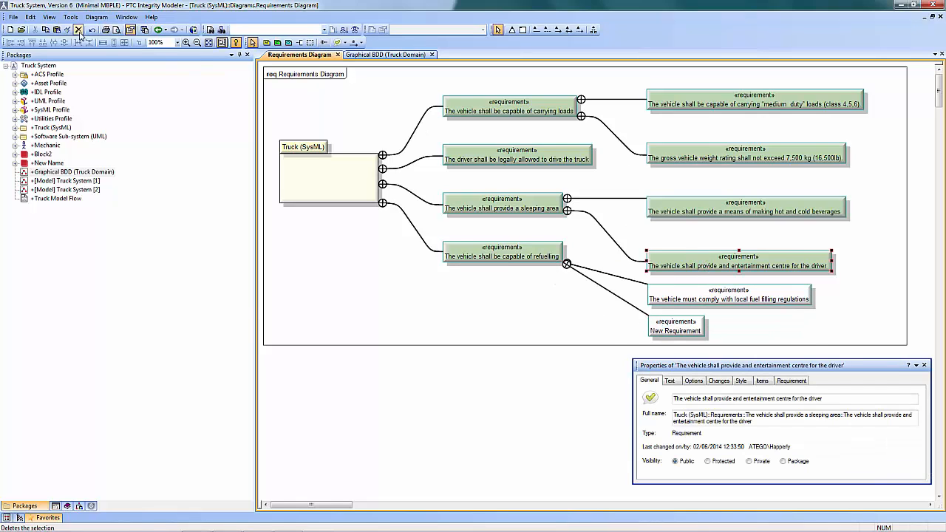
{"action": "left_click", "coordinate": [702, 299], "text": "ctrl"}
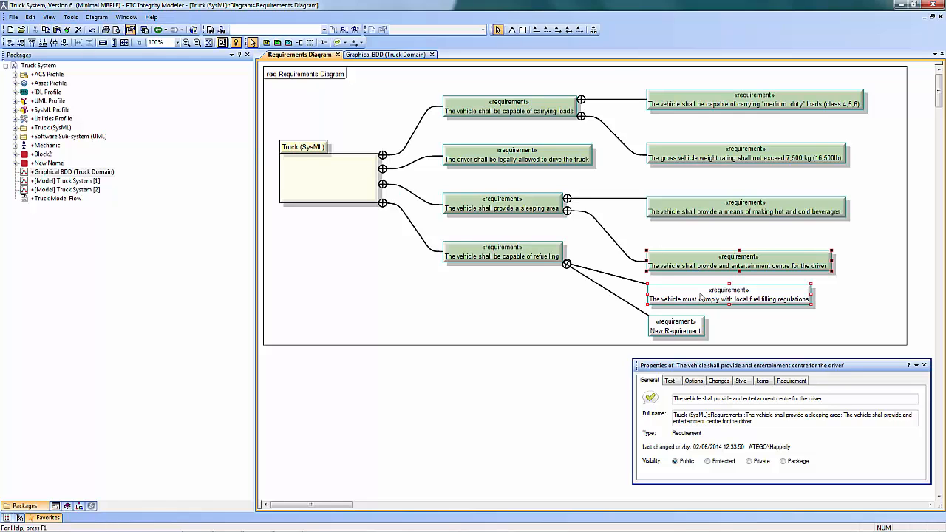
{"action": "left_click", "coordinate": [680, 329], "text": "ctrl"}
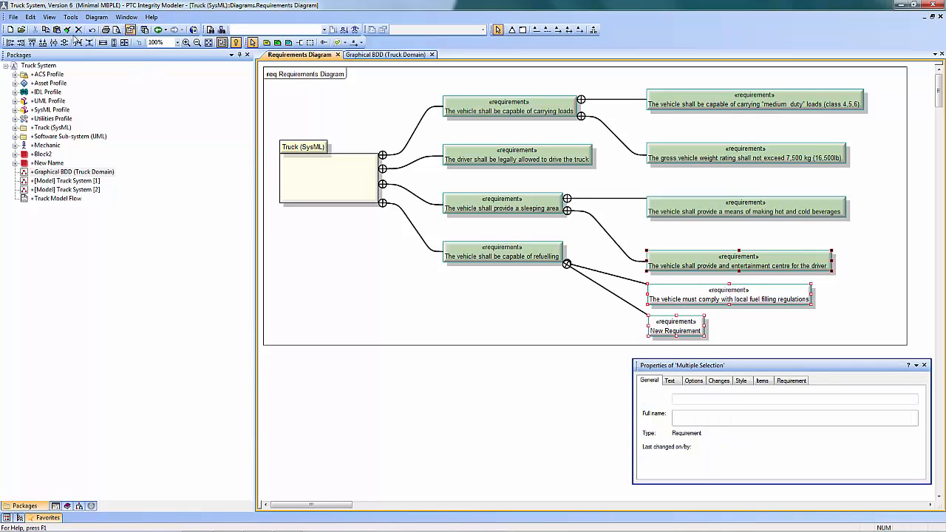
{"action": "left_click", "coordinate": [66, 32]}
{"action": "left_click", "coordinate": [570, 301]}
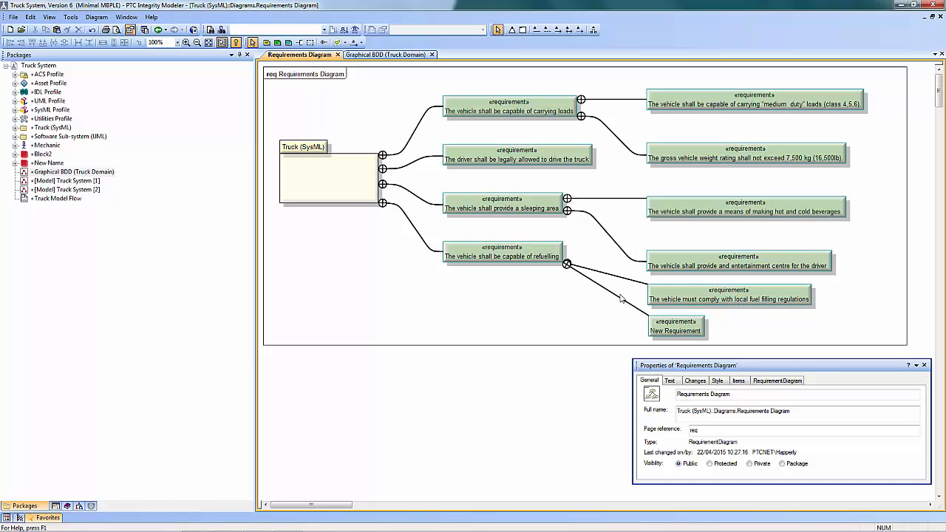
{"action": "left_click_drag", "start_coordinate": [617, 296], "coordinate": [549, 321]}
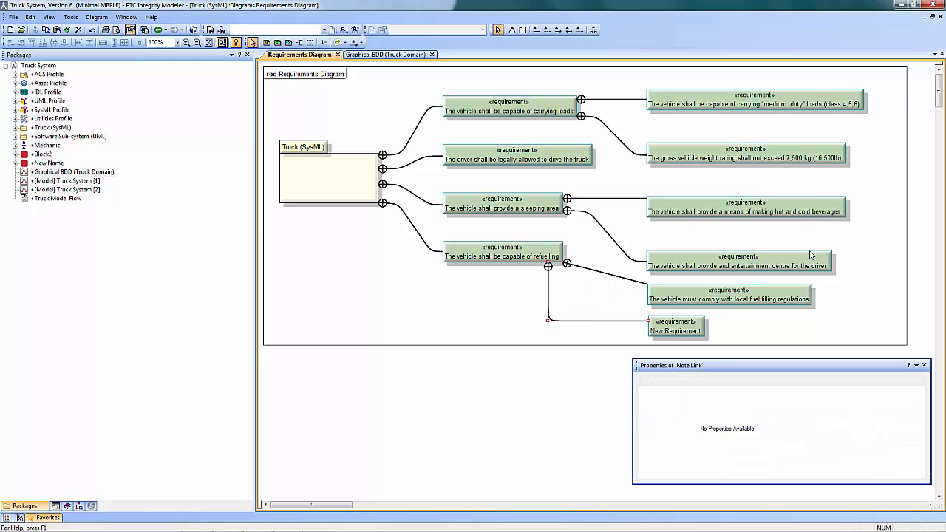
View the description text of the requirement "The vehicle shall be capable of refuelling"
{"action": "left_click", "coordinate": [514, 253]}
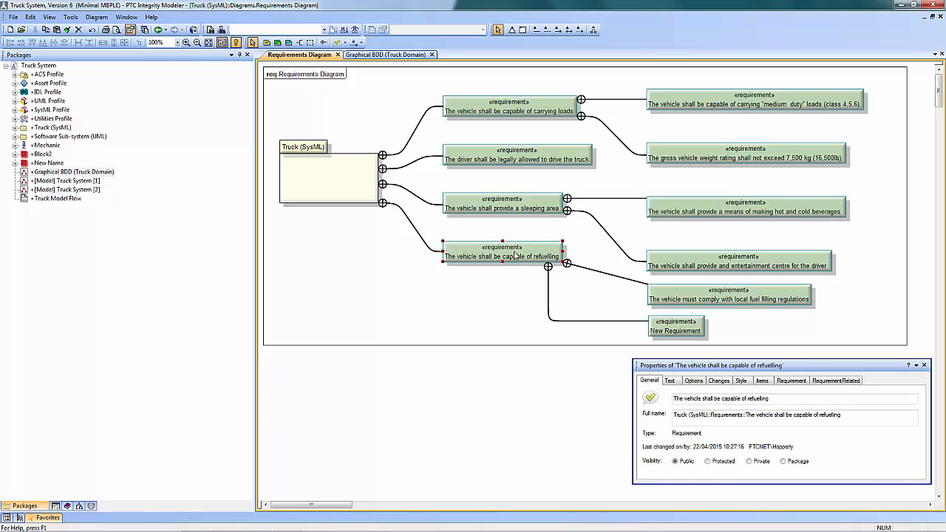
{"action": "left_click", "coordinate": [670, 381]}
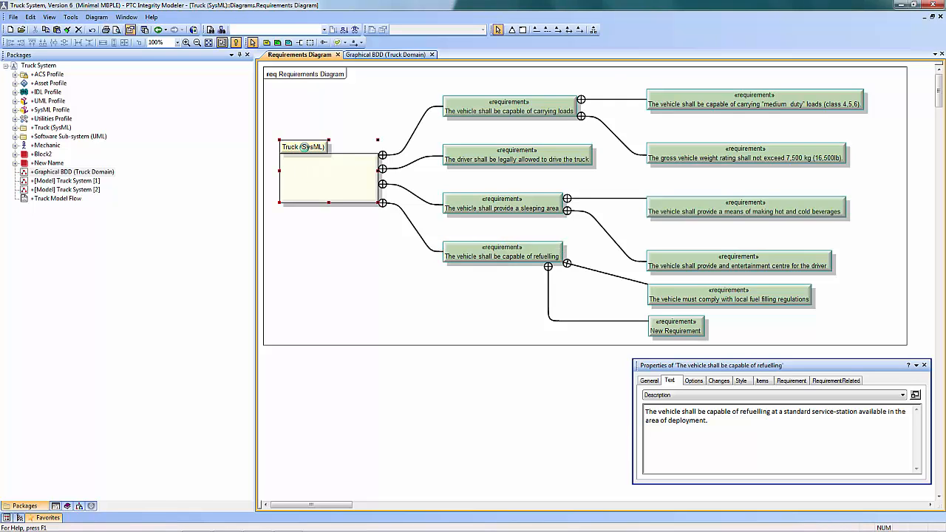
Open the Use Case Diagram and place the existing Mechanic actor from the SysML dictionary below Driver, level with Repair
{"action": "double_click", "coordinate": [307, 151]}
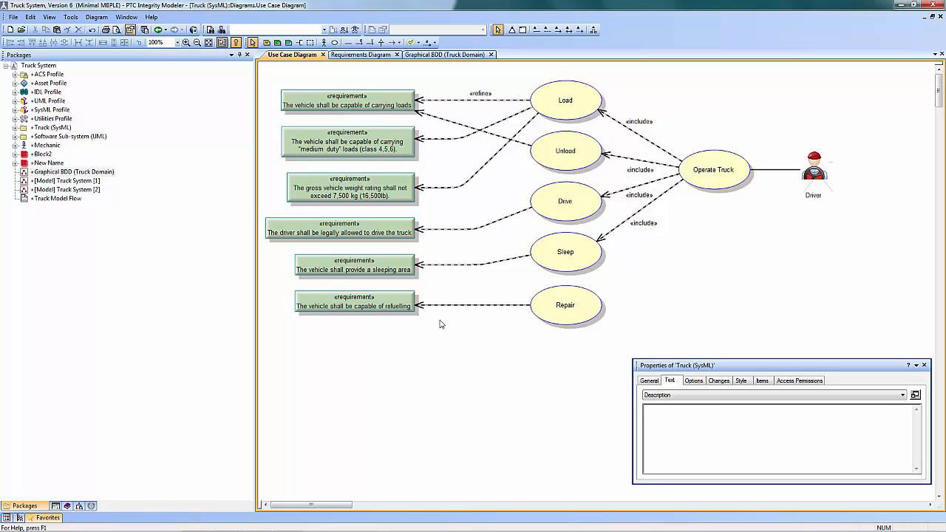
{"action": "left_click", "coordinate": [67, 506]}
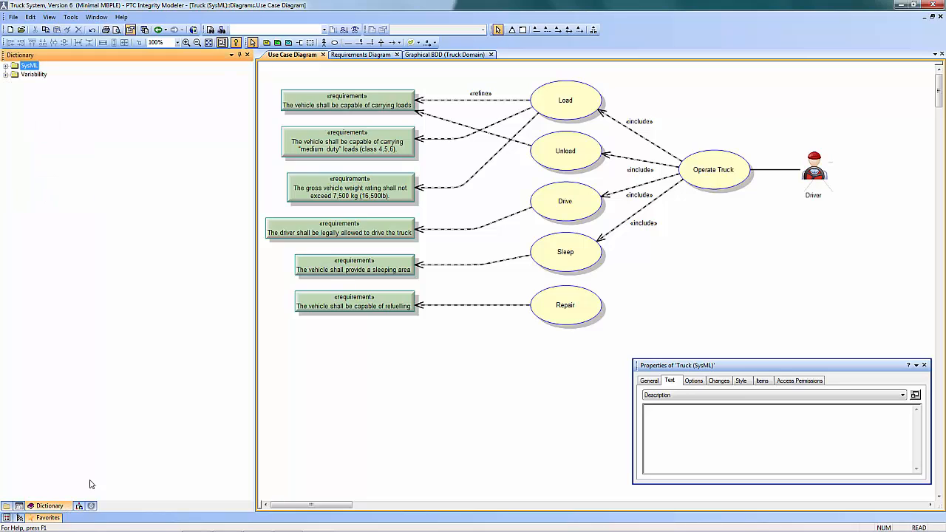
{"action": "left_click", "coordinate": [6, 65]}
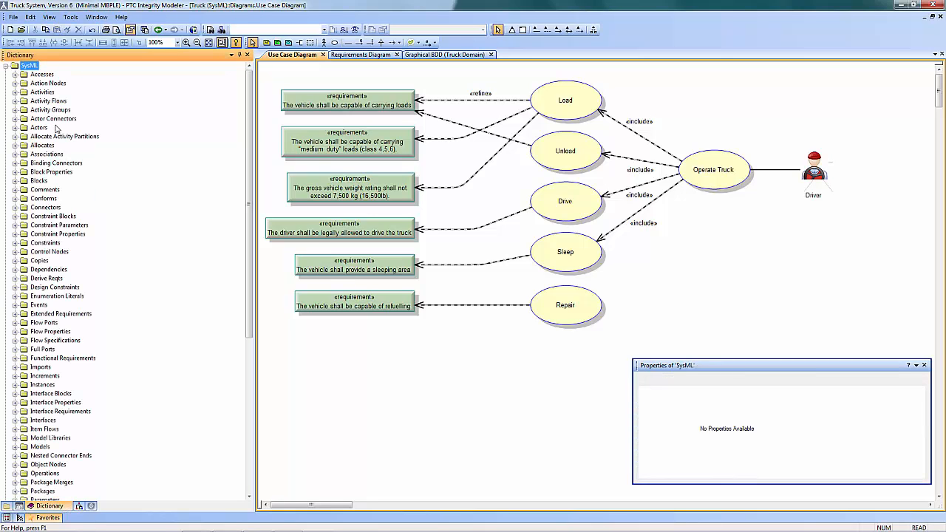
{"action": "left_click", "coordinate": [14, 128]}
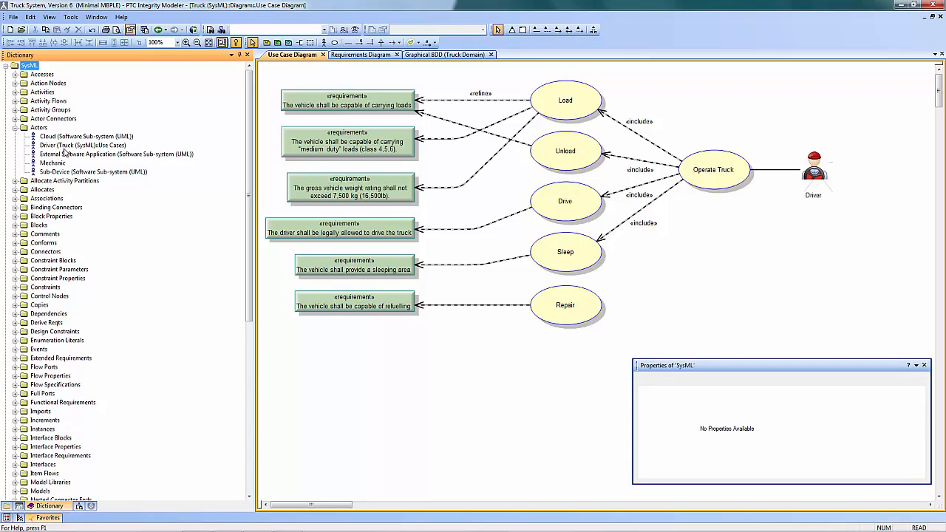
{"action": "left_click_drag", "start_coordinate": [59, 163], "coordinate": [797, 276]}
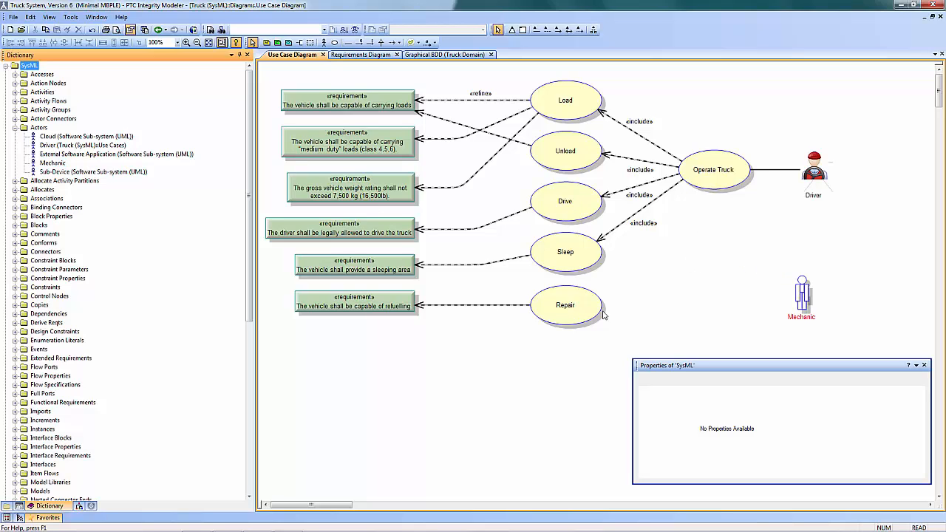
Draw an interaction line between the Repair use case and the Mechanic actor
{"action": "left_click", "coordinate": [348, 42]}
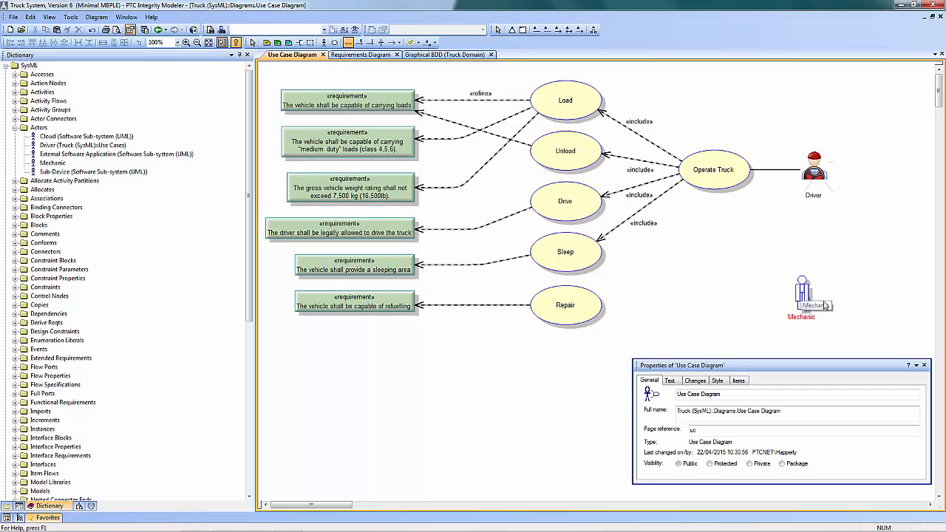
{"action": "left_click", "coordinate": [596, 304]}
{"action": "left_click", "coordinate": [802, 295]}
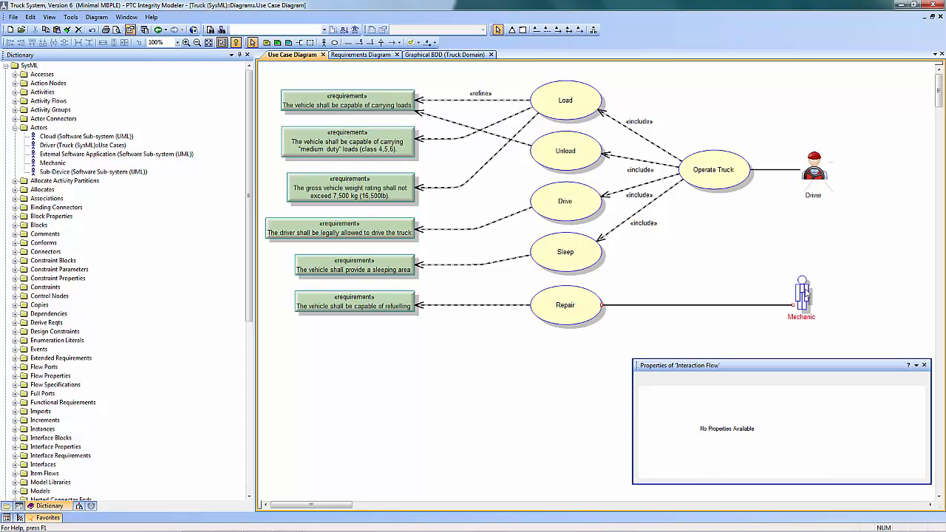
Show the Mechanic actor as the mechanic image with Aspect Ratio enabled, and enlarge it to about the Driver's size
{"action": "left_click", "coordinate": [805, 296]}
{"action": "right_click", "coordinate": [805, 296]}
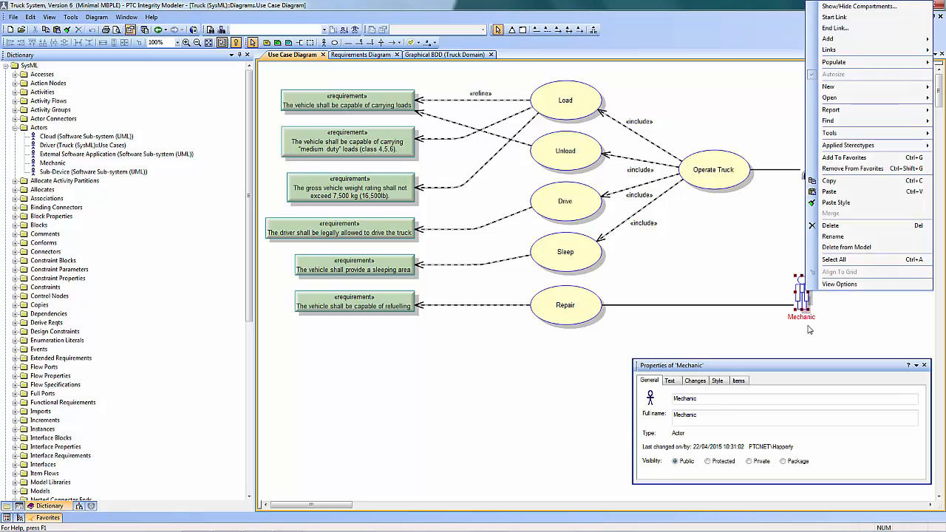
{"action": "left_click", "coordinate": [846, 284]}
{"action": "left_click", "coordinate": [372, 213]}
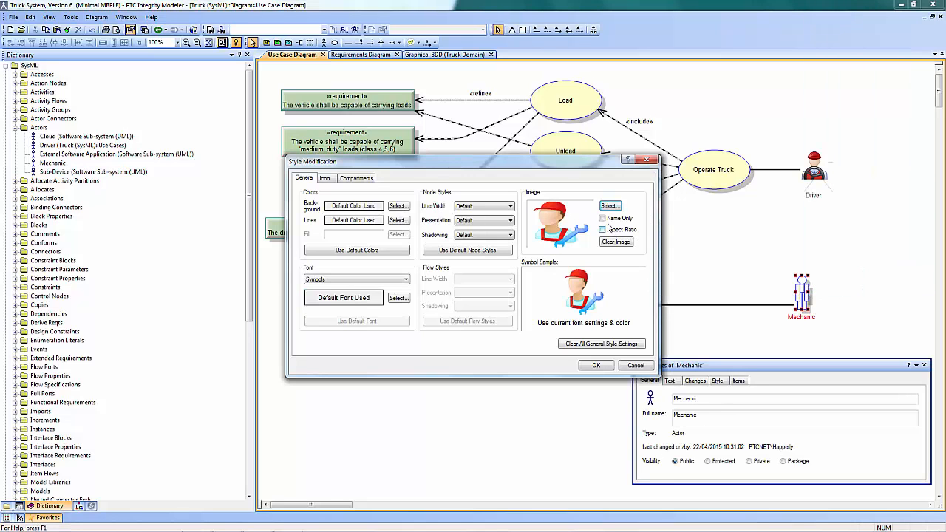
{"action": "left_click", "coordinate": [602, 229]}
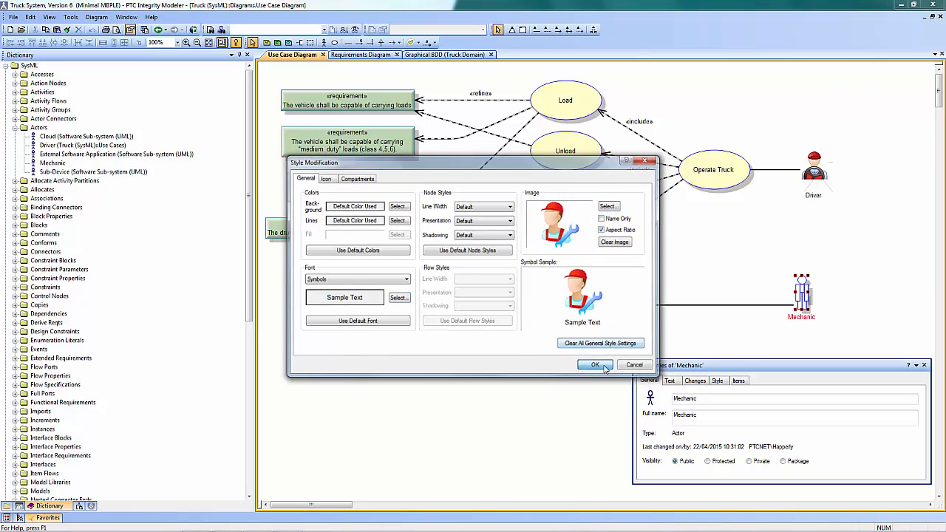
{"action": "left_click", "coordinate": [594, 365]}
{"action": "left_click", "coordinate": [493, 343]}
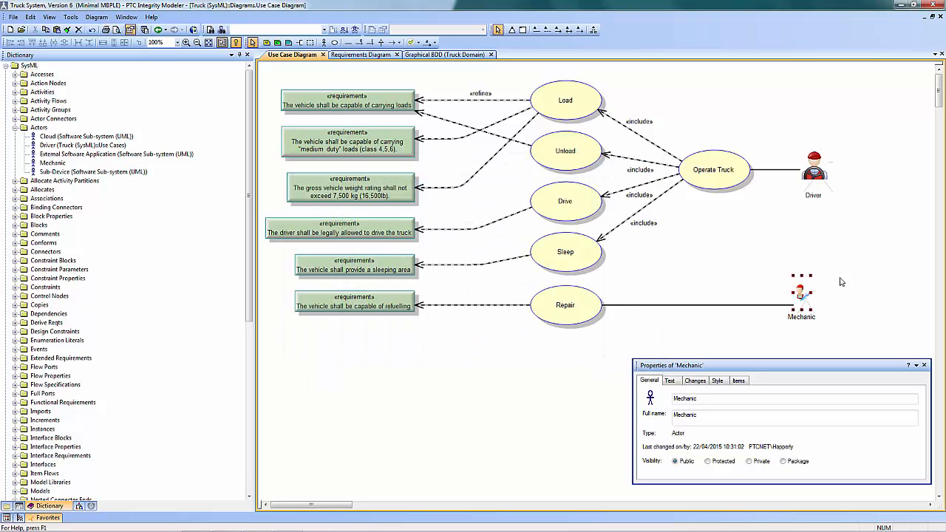
{"action": "left_click_drag", "start_coordinate": [812, 277], "coordinate": [819, 298]}
{"action": "left_click", "coordinate": [871, 276]}
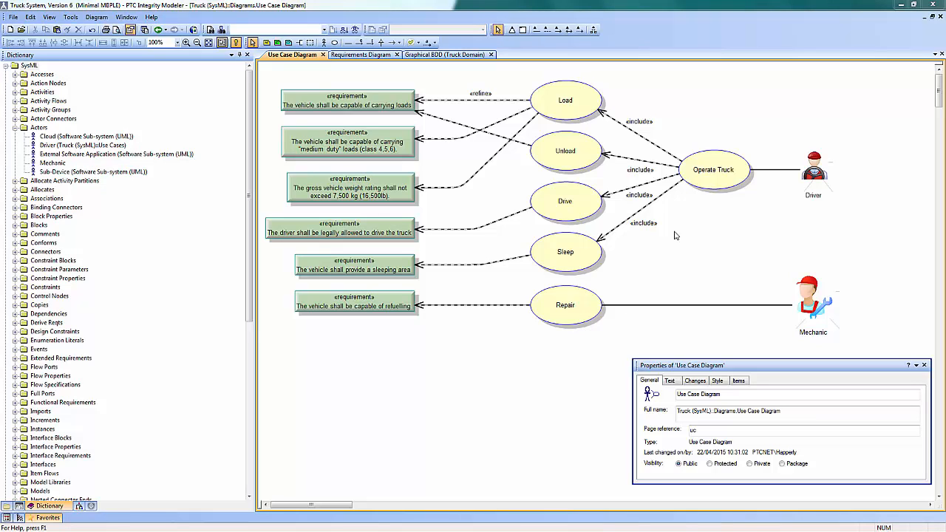
View the description text of the Operate Truck use case
{"action": "left_click", "coordinate": [716, 179]}
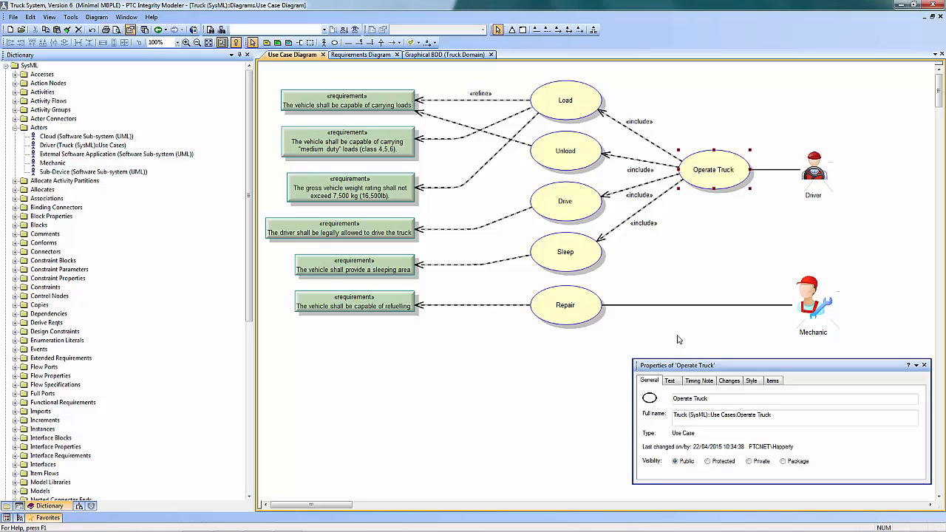
{"action": "left_click", "coordinate": [670, 380]}
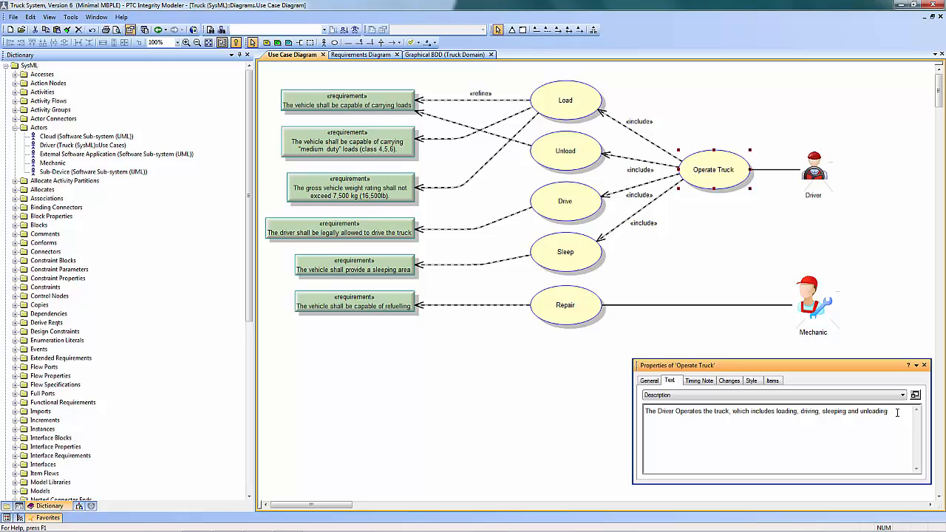
{"action": "left_click_drag", "start_coordinate": [897, 411], "coordinate": [662, 422]}
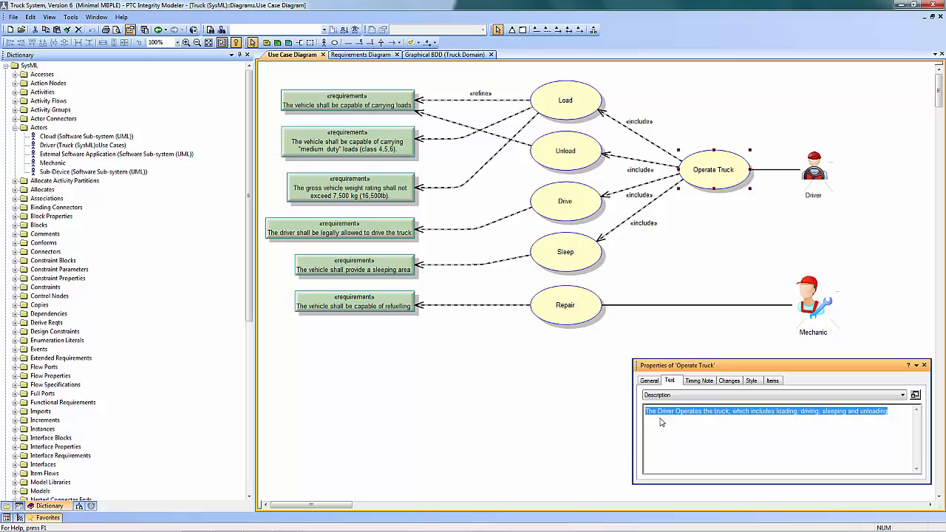
{"action": "left_click", "coordinate": [712, 336]}
{"action": "left_click", "coordinate": [650, 380]}
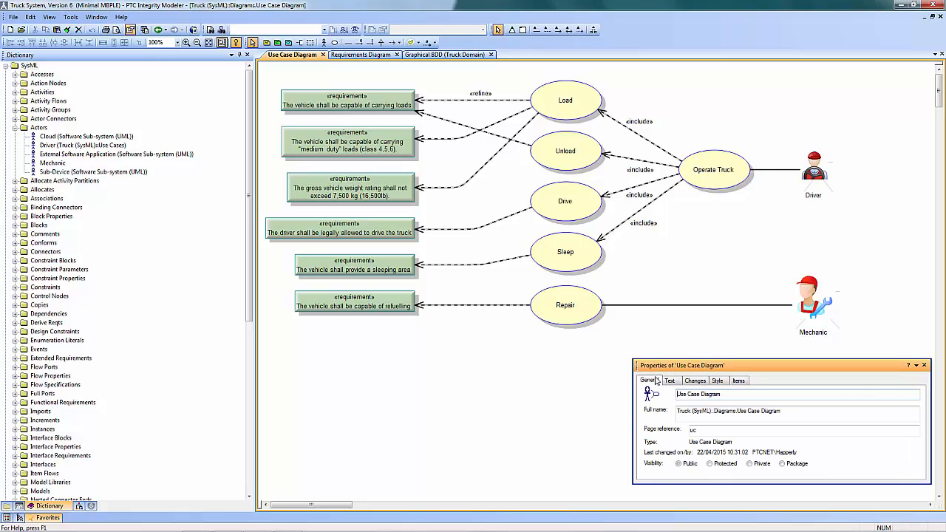
Open the Operate sequence diagram from the Operate Truck use case and examine each description step through unloading the load bay
{"action": "double_click", "coordinate": [723, 175]}
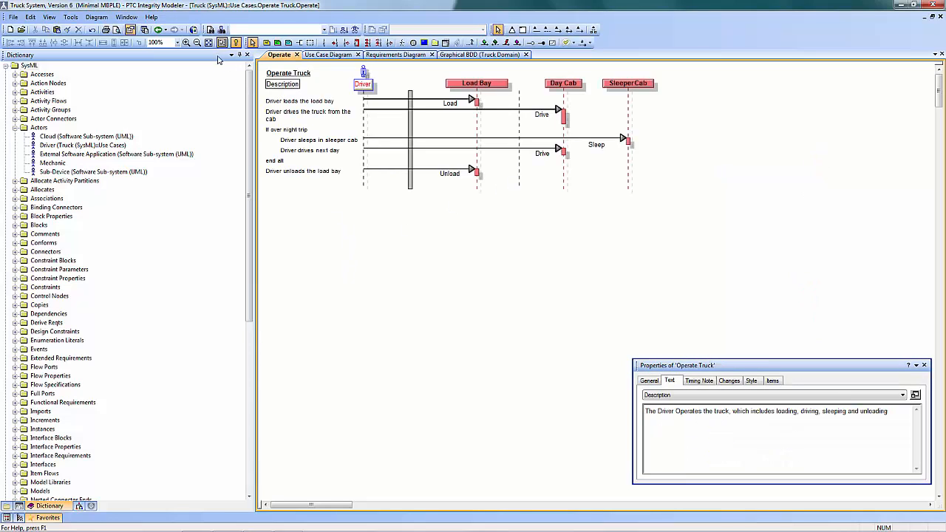
{"action": "left_click", "coordinate": [186, 42]}
{"action": "left_click", "coordinate": [187, 42]}
{"action": "left_click", "coordinate": [186, 42]}
{"action": "left_click", "coordinate": [177, 43]}
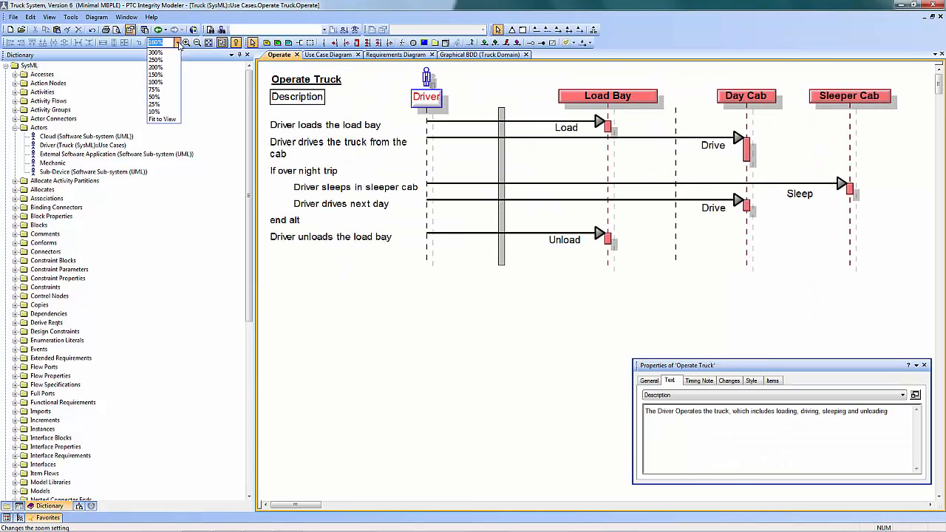
{"action": "left_click", "coordinate": [300, 81]}
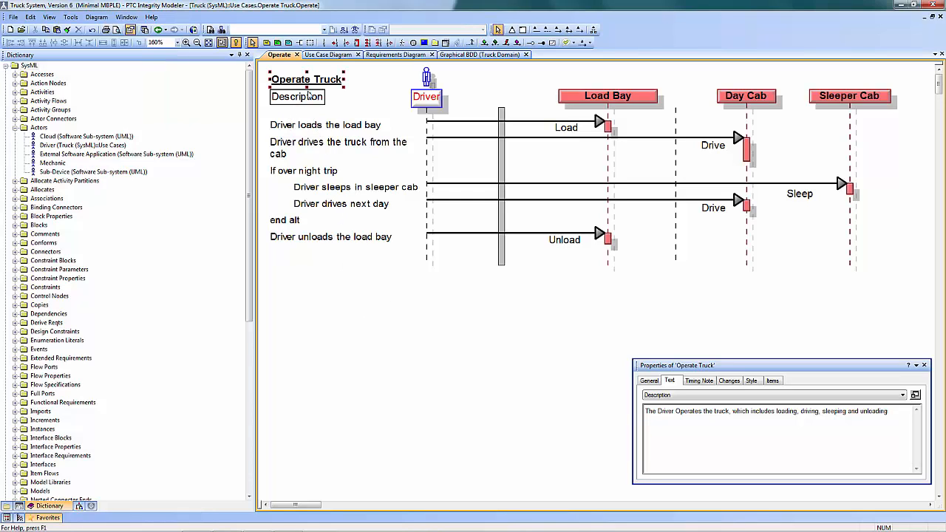
{"action": "left_click", "coordinate": [277, 127]}
{"action": "left_click", "coordinate": [275, 146]}
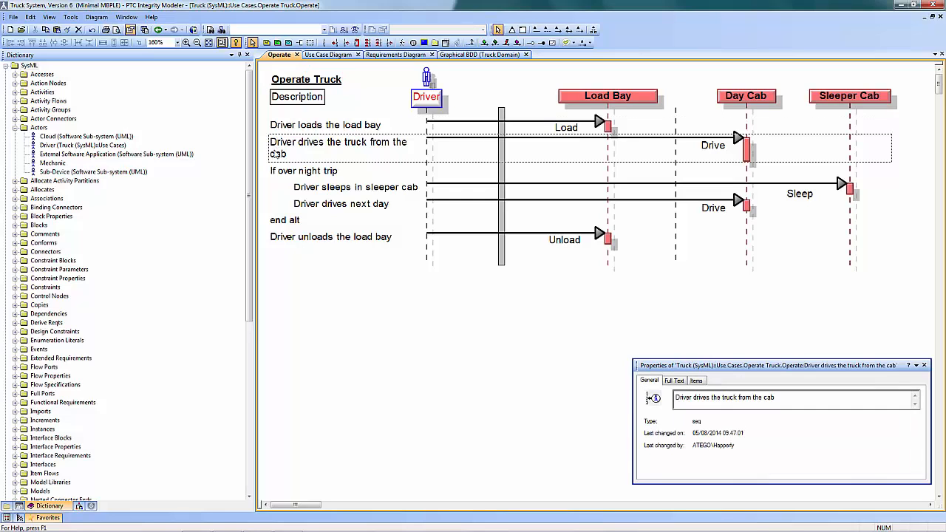
{"action": "left_click", "coordinate": [300, 172]}
{"action": "left_click", "coordinate": [305, 192]}
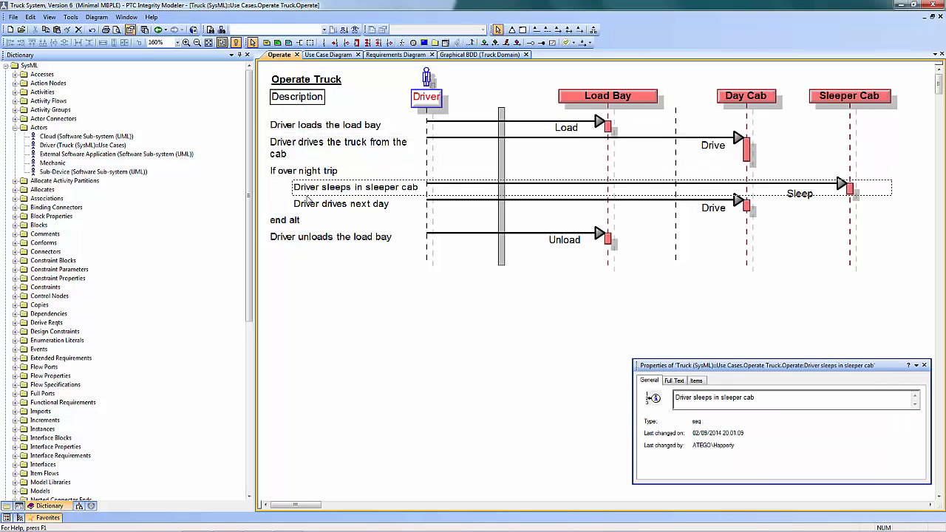
{"action": "left_click", "coordinate": [309, 211]}
{"action": "left_click", "coordinate": [300, 221]}
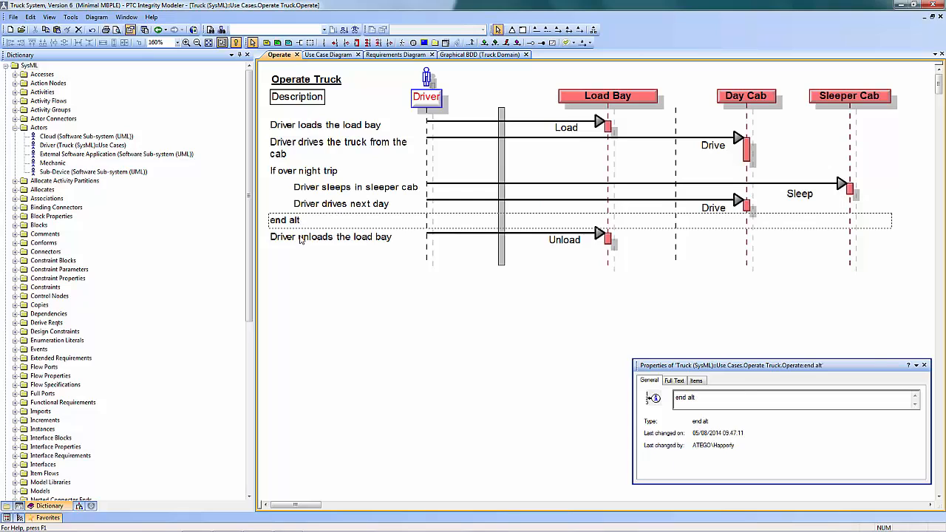
{"action": "left_click", "coordinate": [302, 239]}
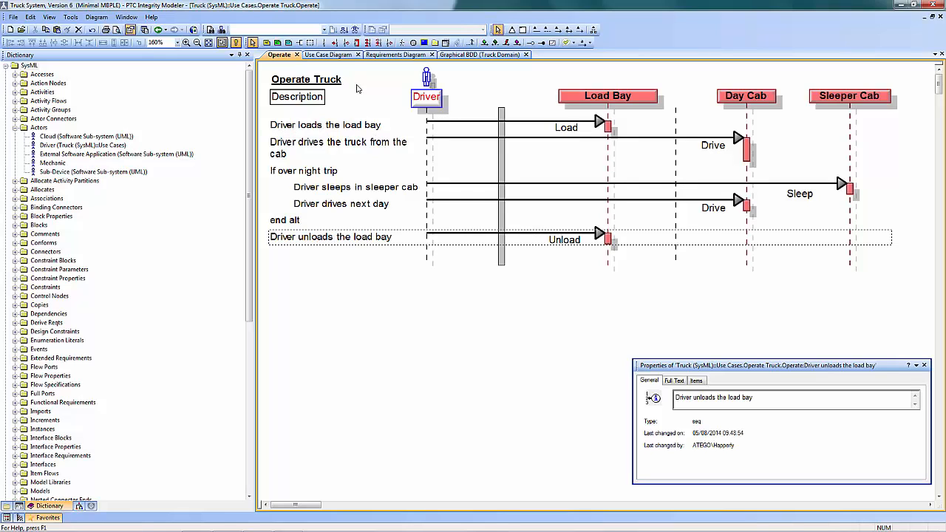
Insert a sequence step reading "Driver Parks the Truck" between "end alt" and "Driver unloads the load bay"
{"action": "left_click", "coordinate": [323, 42]}
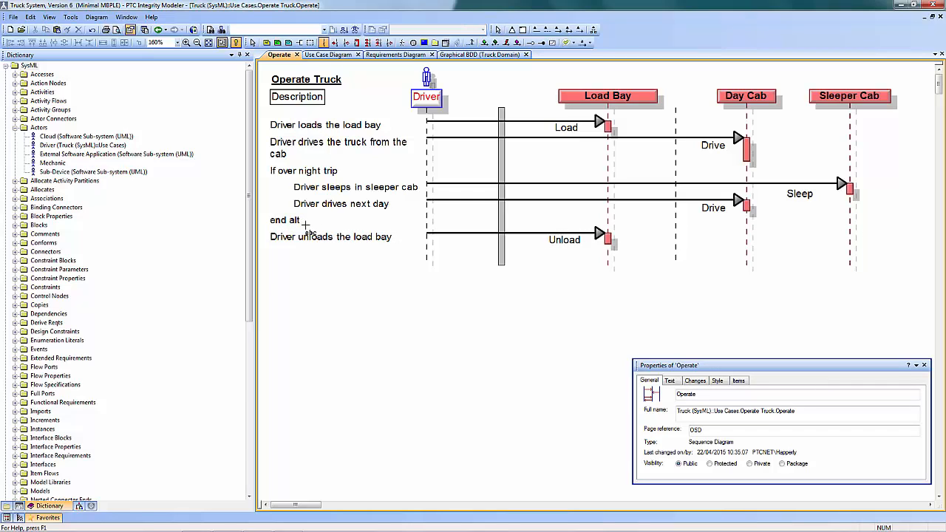
{"action": "left_click", "coordinate": [307, 230]}
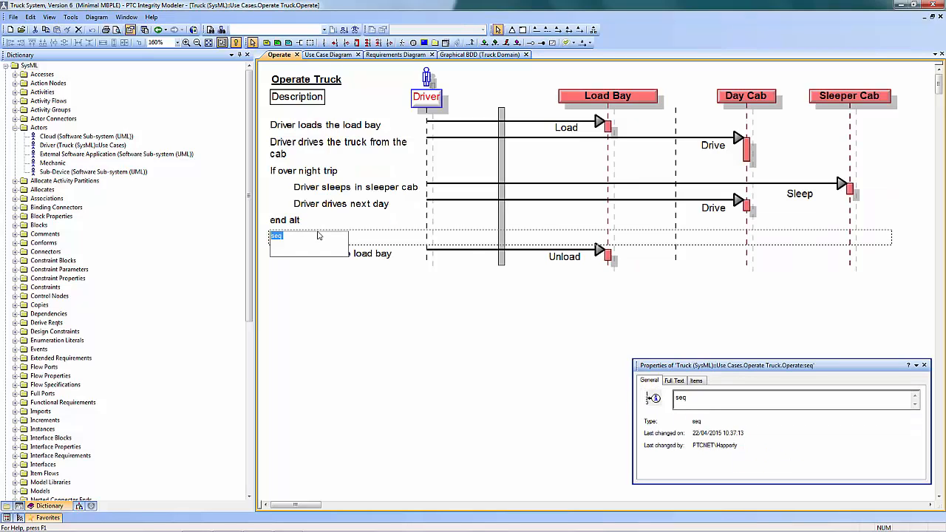
{"action": "type", "text": "Par"}
{"action": "type", "text": "k the Truck"}
{"action": "key", "text": "Home"}
{"action": "type", "text": "Driver Park"}
{"action": "type", "text": "s"}
{"action": "key", "text": "Return"}
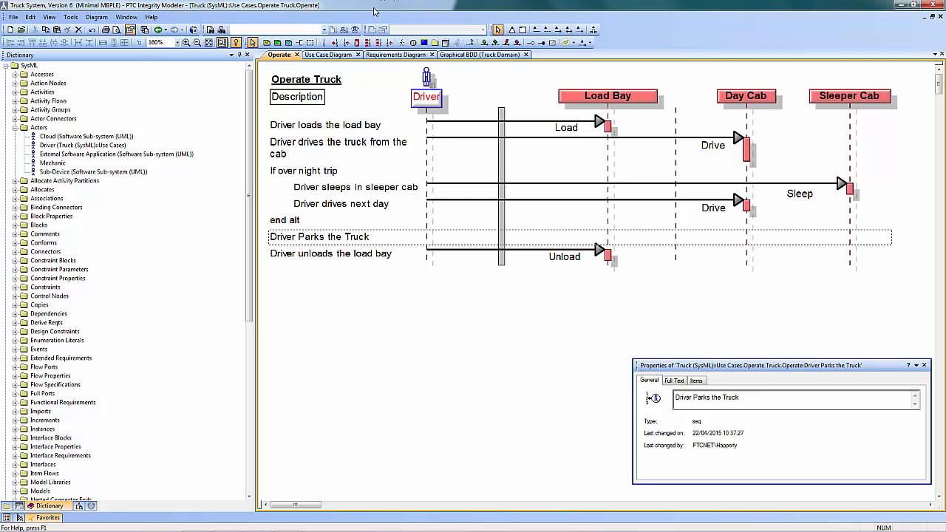
Draw a call to the existing Park operation from Driver to Day Cab on the parking step and shift its label clear of Load Bay
{"action": "left_click", "coordinate": [484, 42]}
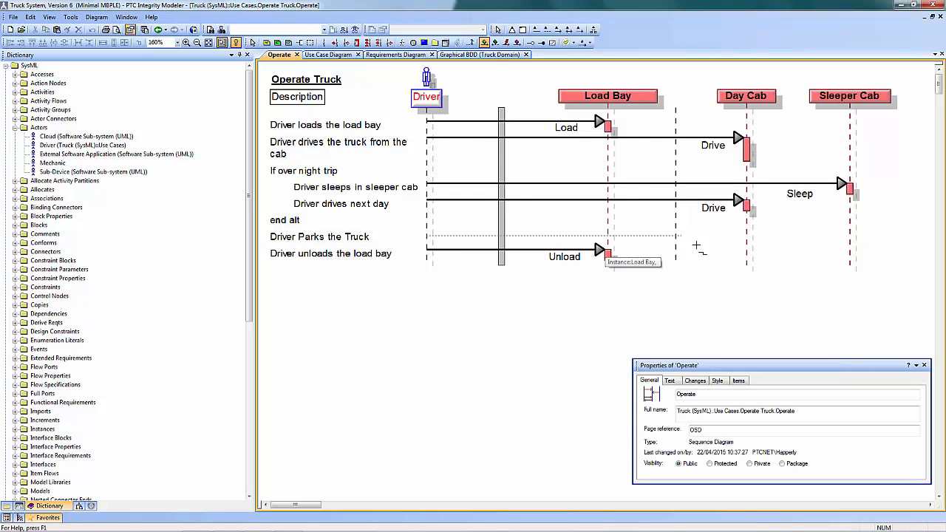
{"action": "left_click", "coordinate": [746, 236]}
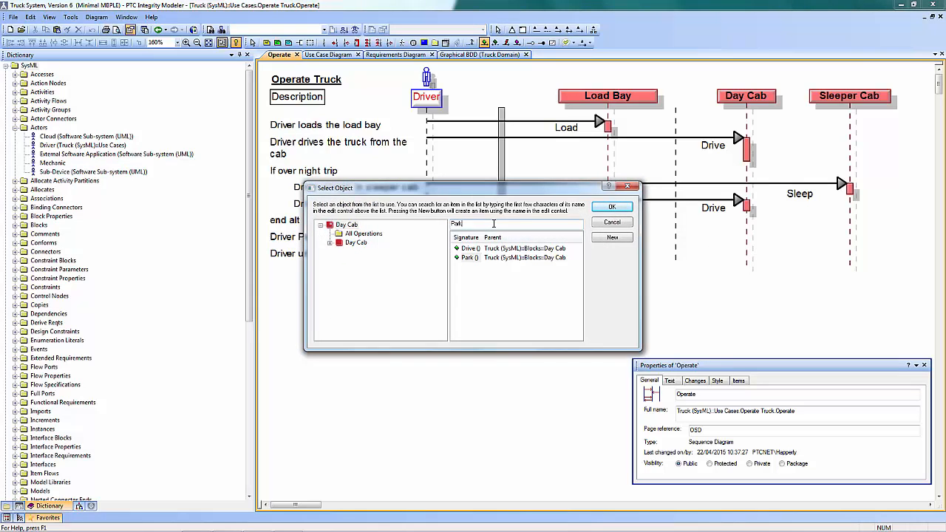
{"action": "left_click", "coordinate": [618, 207]}
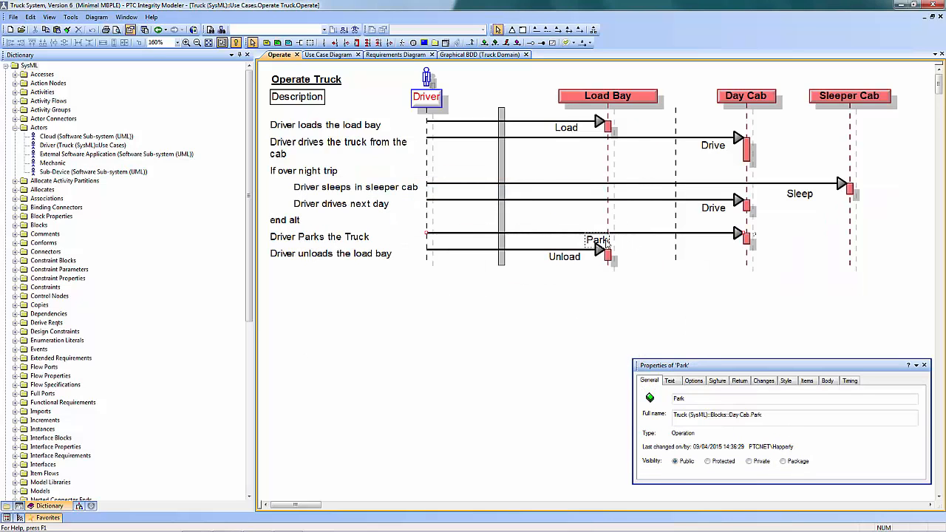
{"action": "left_click_drag", "start_coordinate": [605, 244], "coordinate": [643, 248]}
{"action": "left_click", "coordinate": [441, 369]}
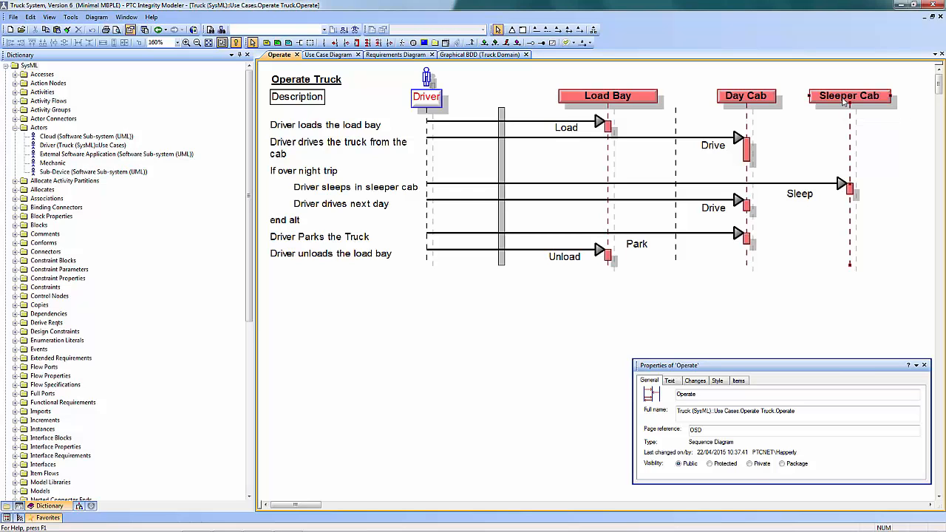
Open the IBD (Truck) diagram from the Sleeper Cab lifeline
{"action": "left_click", "coordinate": [844, 102]}
{"action": "double_click", "coordinate": [844, 102]}
{"action": "left_click", "coordinate": [829, 116]}
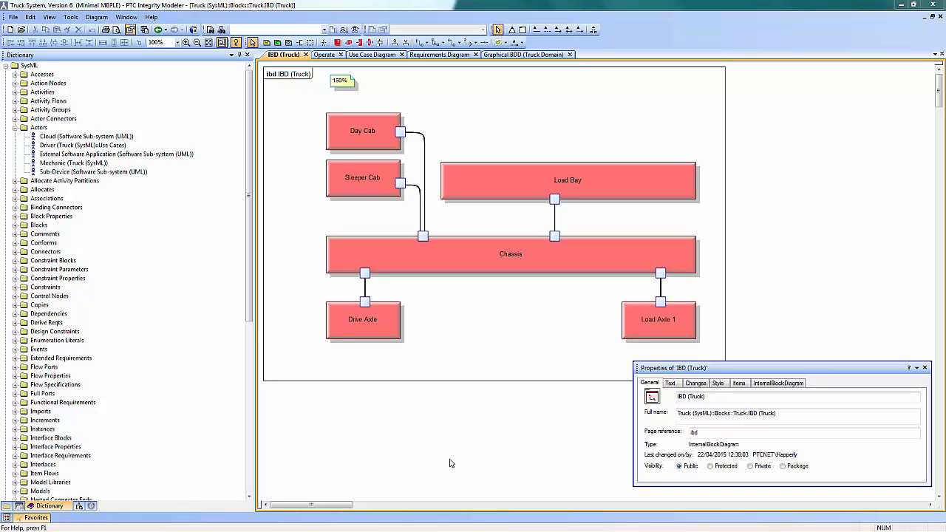
View the Activity Allocation diagram linked to Load Axle 1 and close it
{"action": "double_click", "coordinate": [659, 319]}
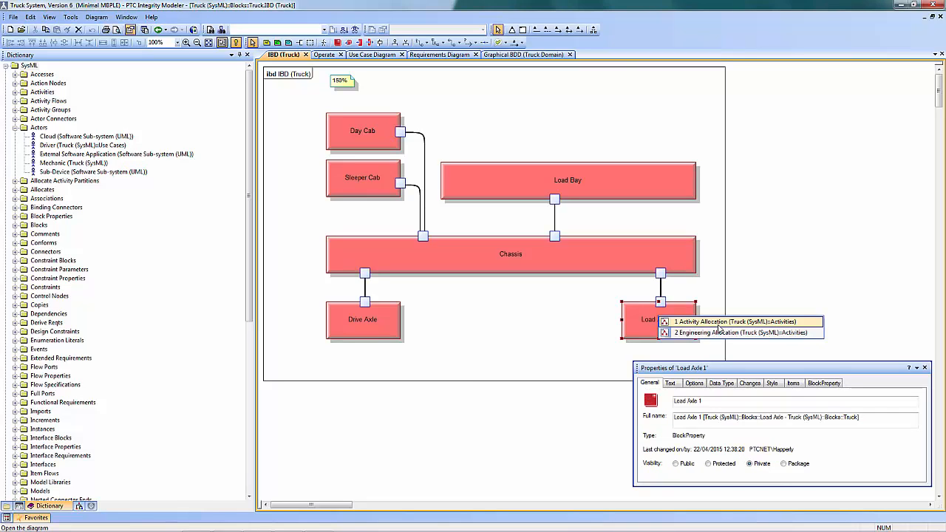
{"action": "left_click", "coordinate": [719, 324]}
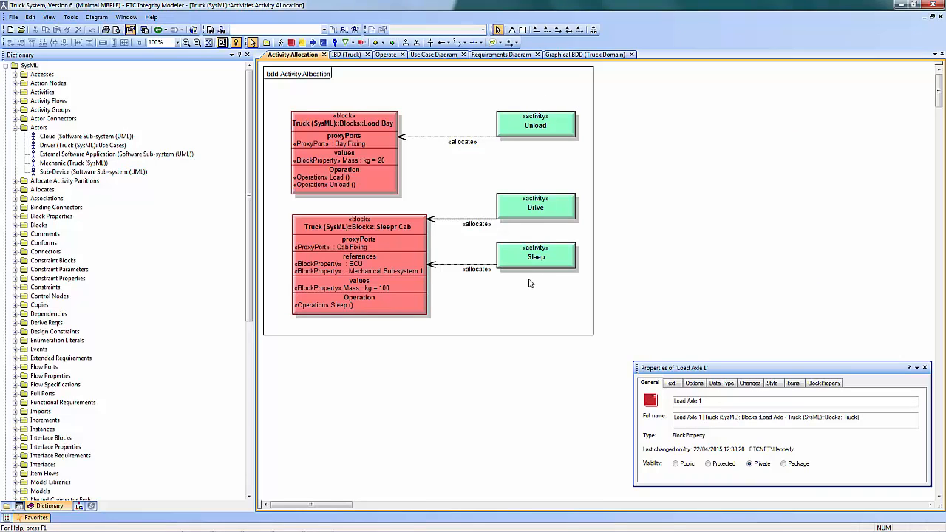
{"action": "left_click", "coordinate": [324, 55]}
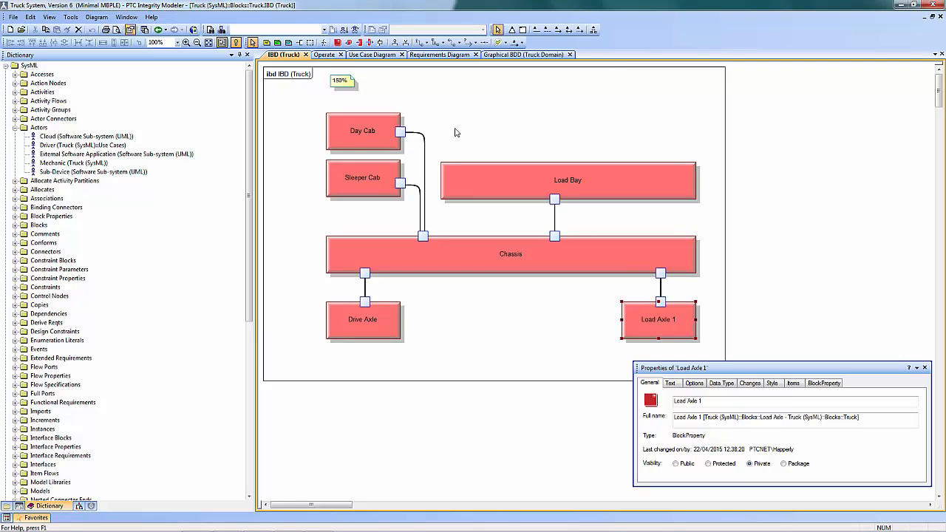
Examine the Engineering Allocation diagram linked to Load Axle 1 and close it
{"action": "double_click", "coordinate": [667, 331]}
{"action": "left_click", "coordinate": [701, 344]}
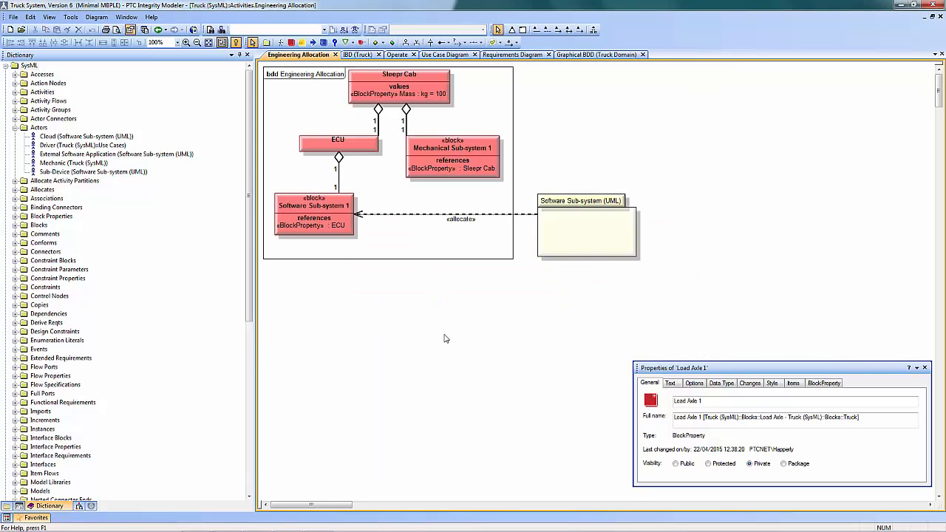
{"action": "left_click", "coordinate": [186, 42]}
{"action": "left_click", "coordinate": [186, 42]}
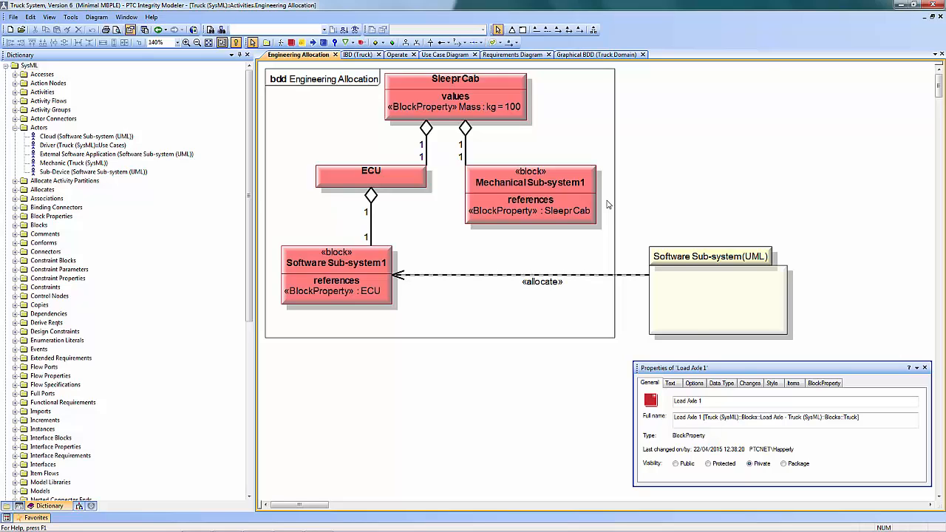
{"action": "key", "text": "ctrl+F4"}
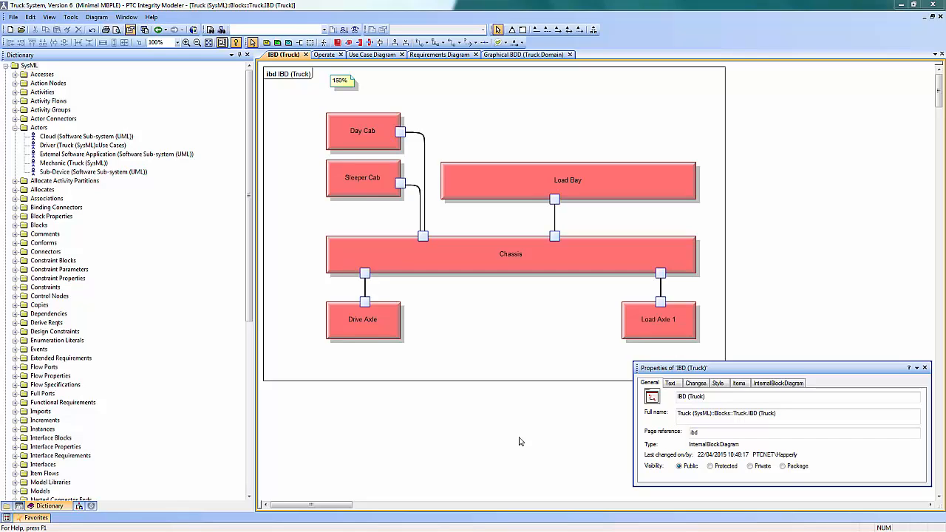
Open the Budget diagram from Chassis and view the budget settings of the Chassis block's Mass property in the Truck (SysML) package
{"action": "double_click", "coordinate": [515, 257]}
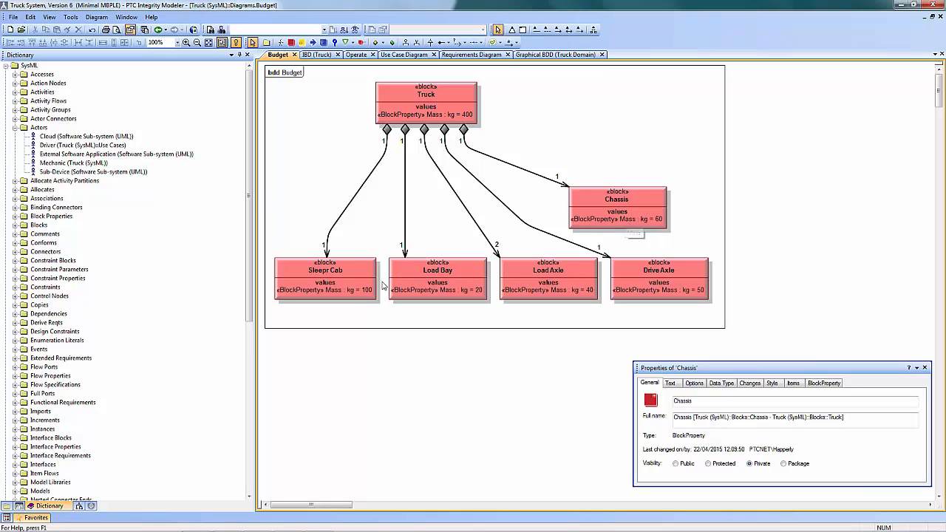
{"action": "left_click", "coordinate": [7, 506]}
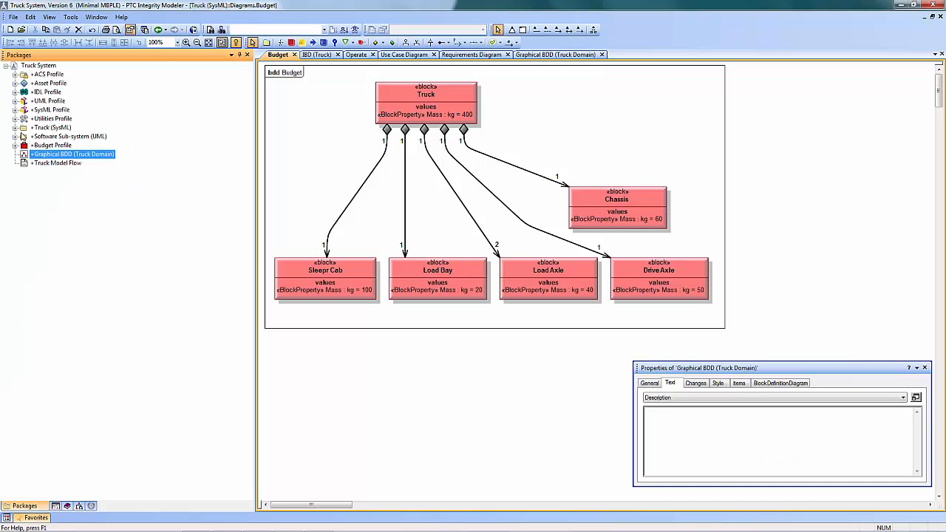
{"action": "left_click", "coordinate": [15, 127]}
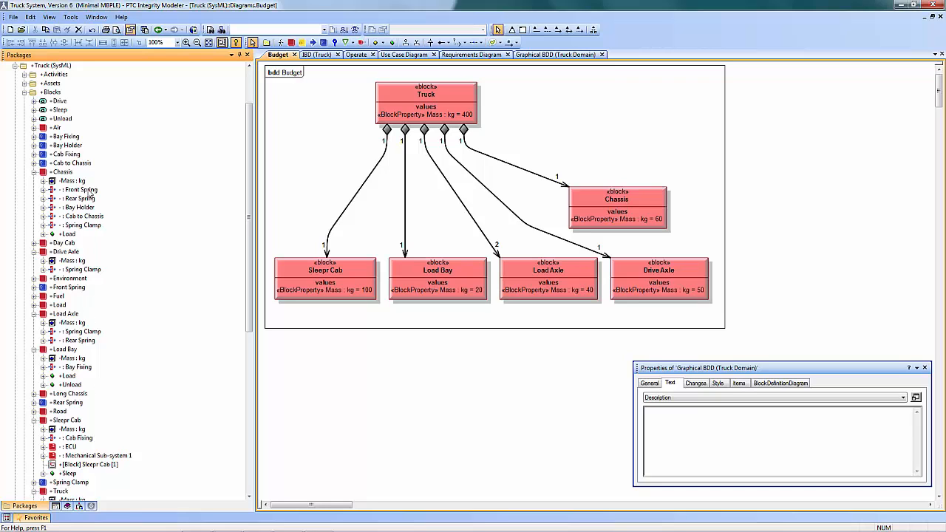
{"action": "left_click", "coordinate": [70, 182]}
{"action": "right_click", "coordinate": [69, 182]}
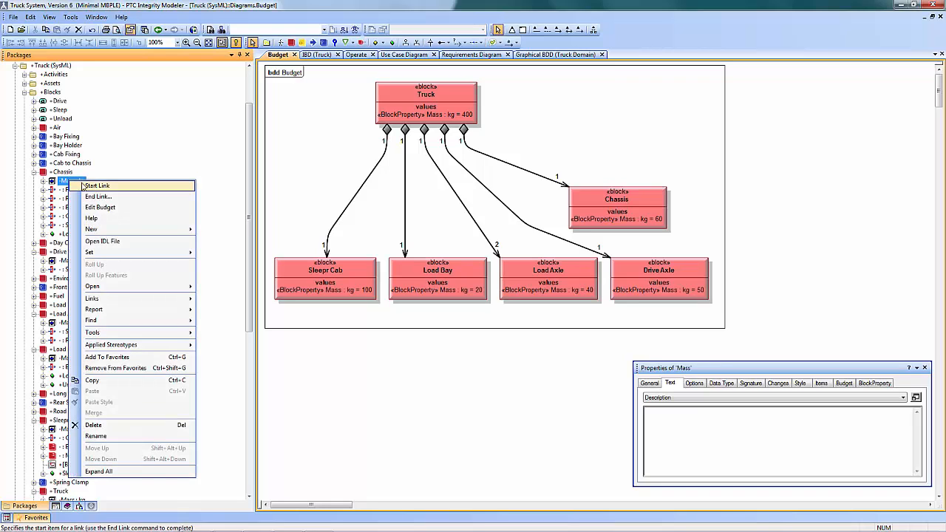
{"action": "left_click", "coordinate": [116, 208]}
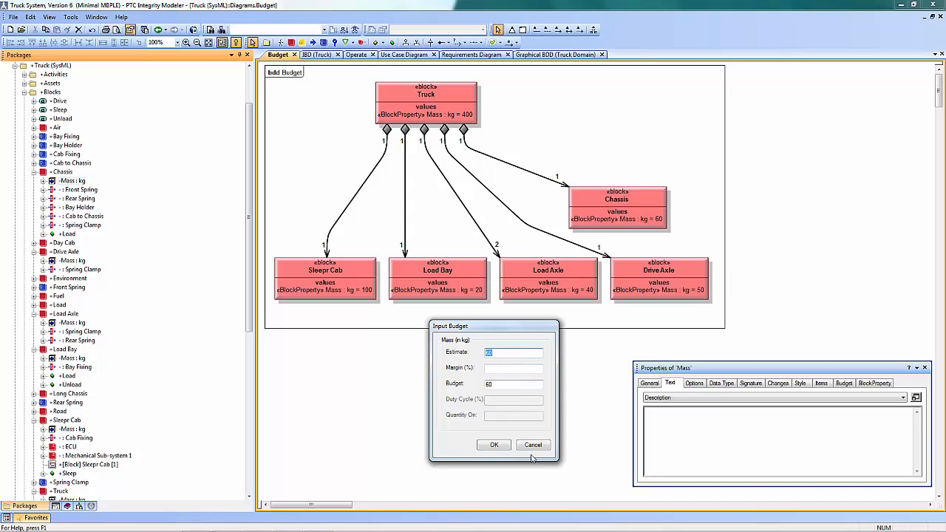
{"action": "left_click", "coordinate": [494, 445]}
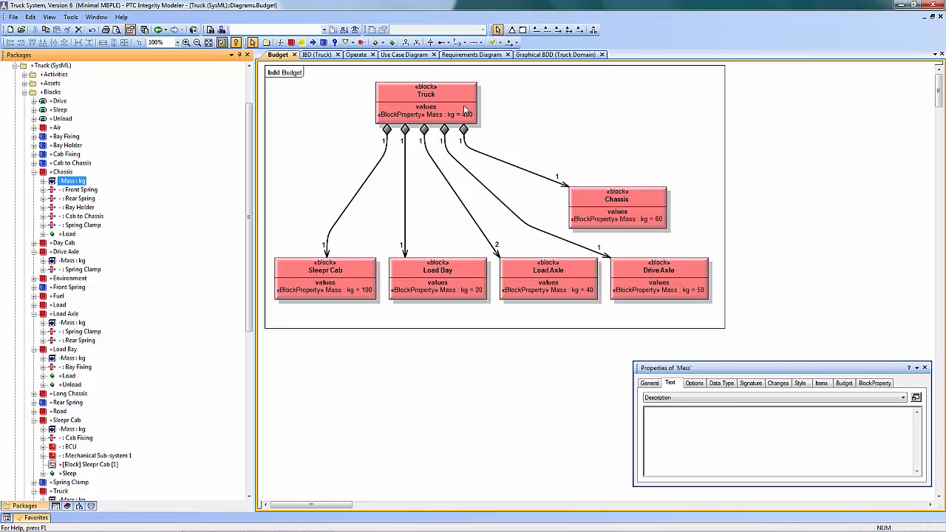
Generate a budget report for the Truck block, inspect its no-margin mass calculation, and close the workbook without saving
{"action": "right_click", "coordinate": [444, 95]}
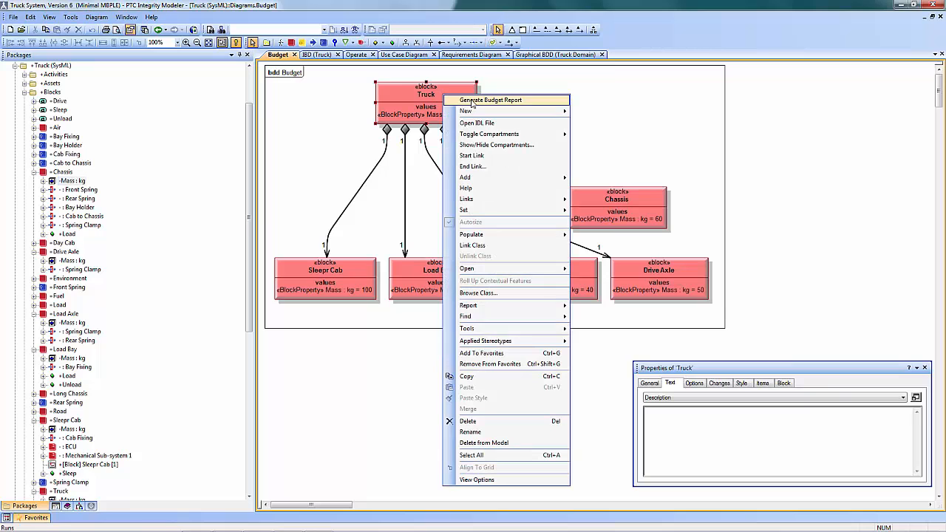
{"action": "left_click", "coordinate": [473, 101]}
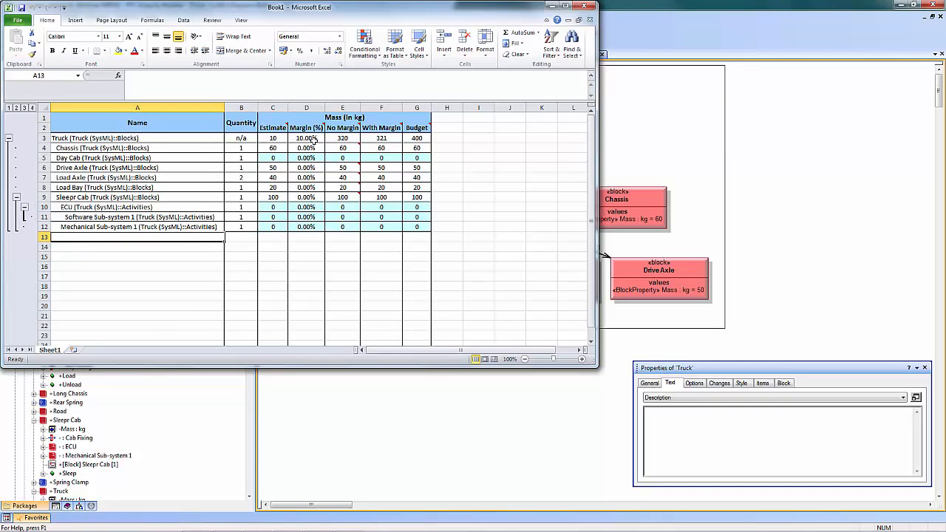
{"action": "left_click", "coordinate": [352, 139]}
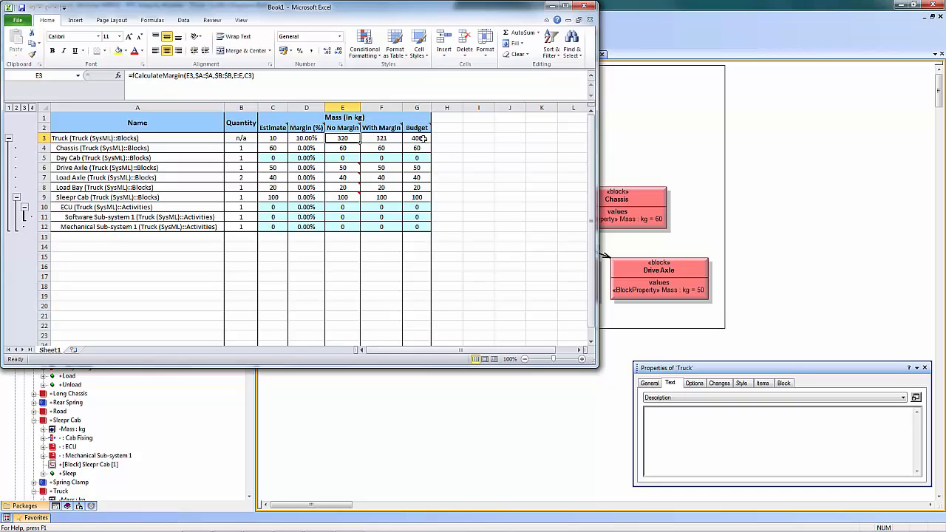
{"action": "left_click", "coordinate": [581, 9]}
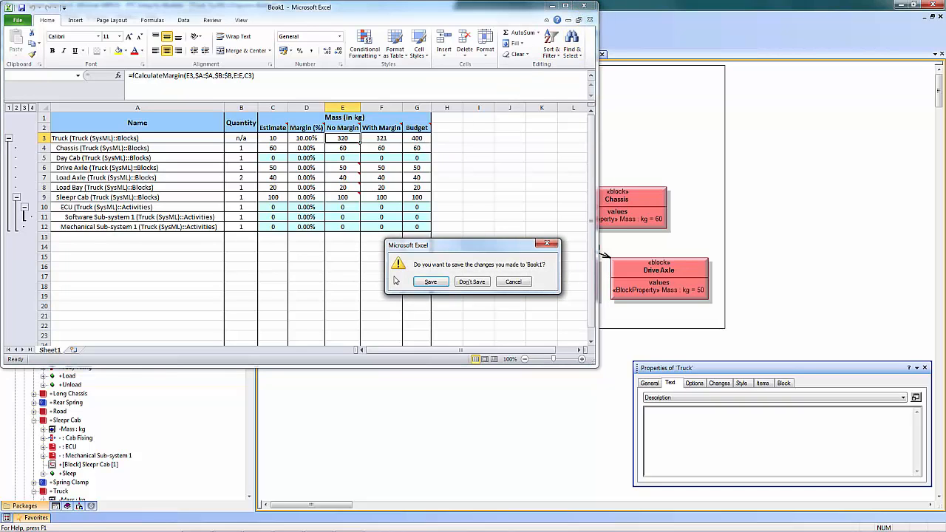
{"action": "left_click", "coordinate": [470, 282]}
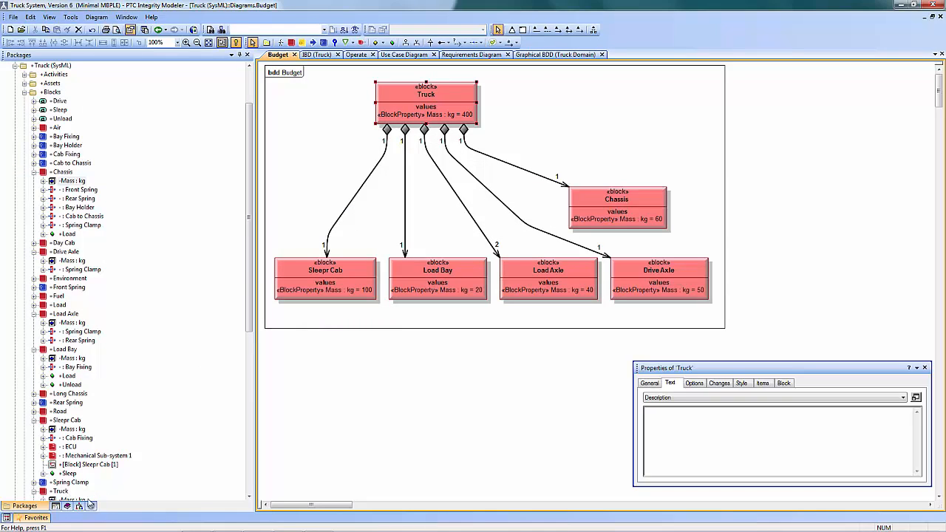
Set the budget of the Truck block's Mass property to 300 kg
{"action": "left_click", "coordinate": [83, 502]}
{"action": "right_click", "coordinate": [84, 501]}
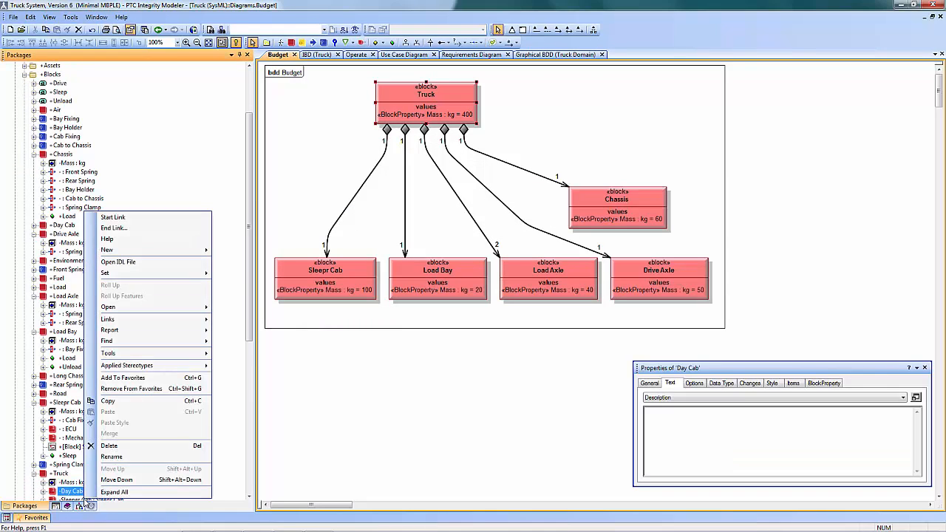
{"action": "right_click", "coordinate": [80, 482]}
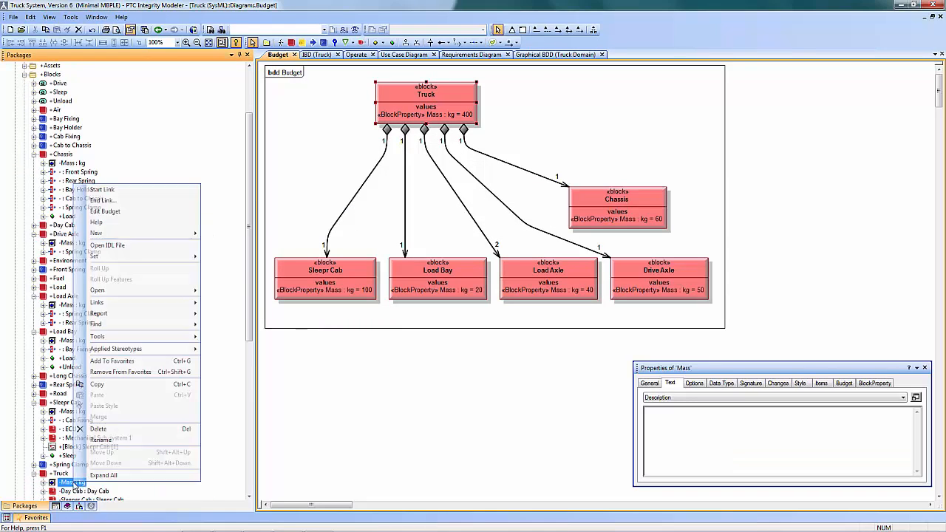
{"action": "left_click", "coordinate": [141, 211]}
{"action": "left_click", "coordinate": [468, 260]}
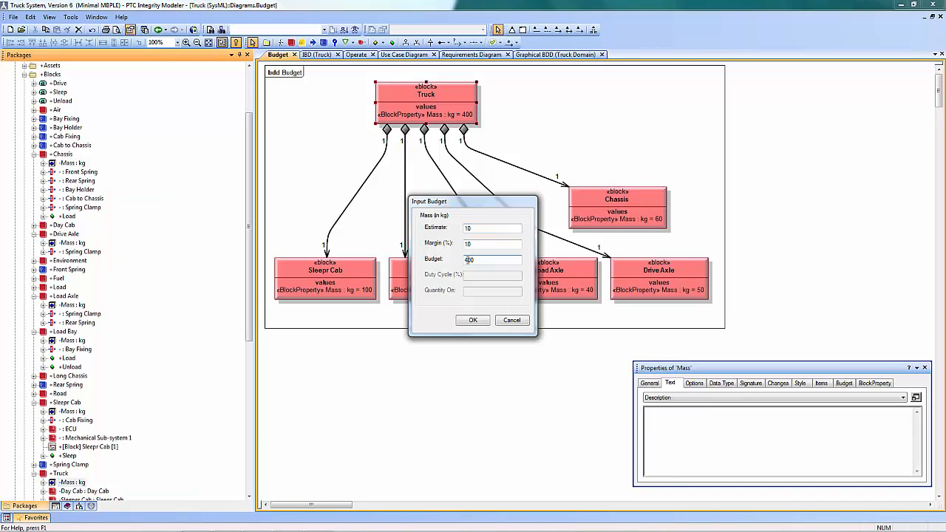
{"action": "left_click", "coordinate": [485, 323]}
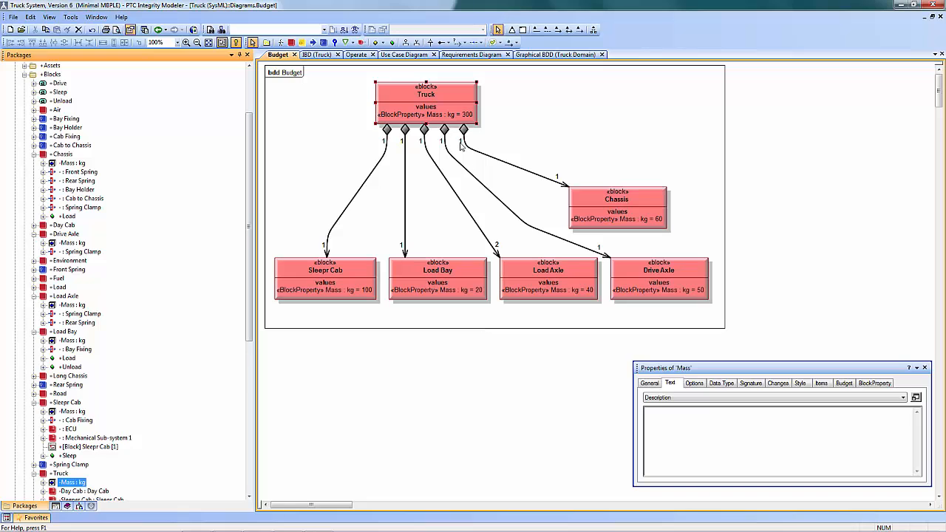
Regenerate the Truck block's budget report with the 300 kg budget and close the workbook without saving
{"action": "right_click", "coordinate": [444, 95]}
{"action": "left_click", "coordinate": [466, 102]}
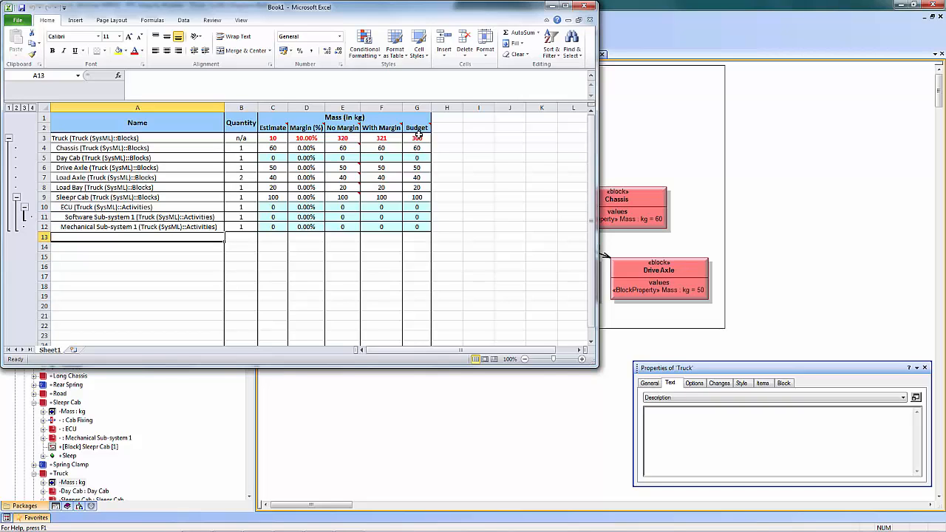
{"action": "left_click", "coordinate": [584, 6]}
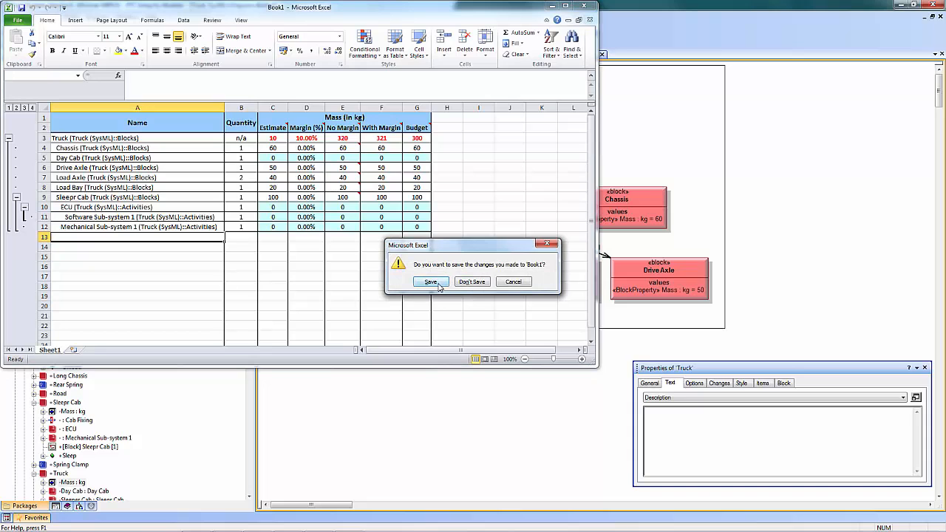
{"action": "left_click", "coordinate": [469, 287]}
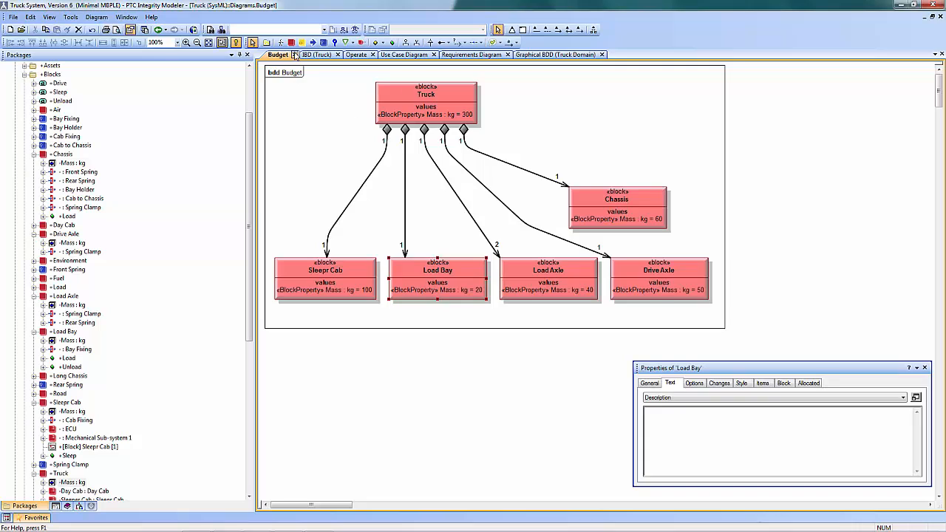
Report the usage of Load Bay from the IBD (Truck) diagram and open the Operate sequence diagram that uses it
{"action": "left_click", "coordinate": [295, 55]}
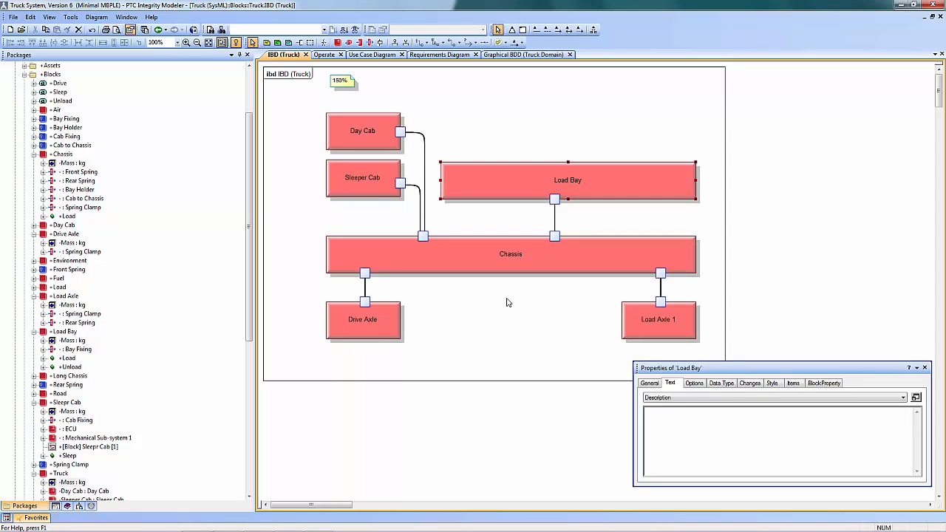
{"action": "right_click", "coordinate": [609, 180]}
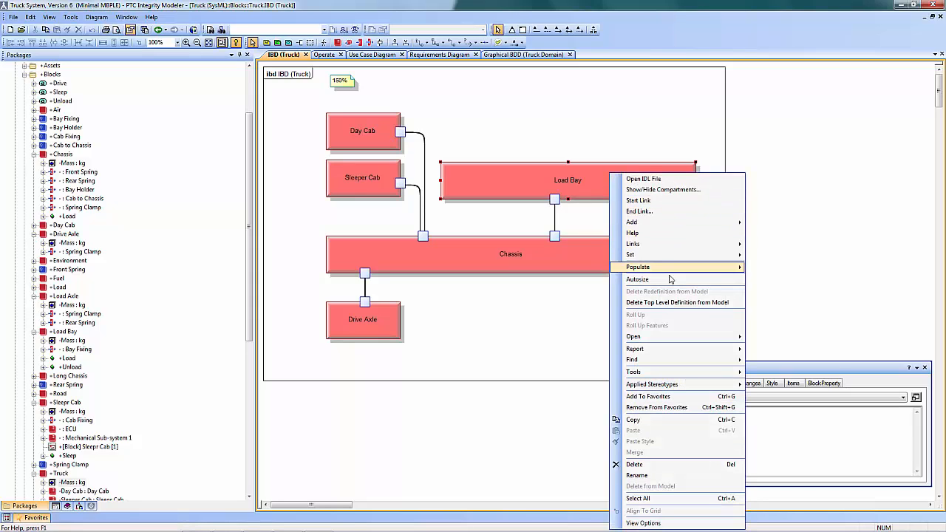
{"action": "mouse_move", "coordinate": [706, 360]}
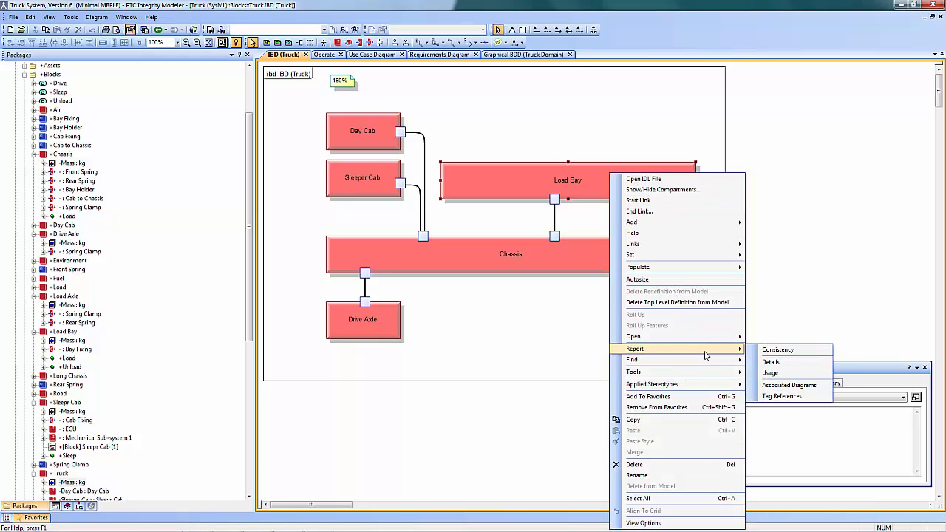
{"action": "left_click", "coordinate": [789, 373]}
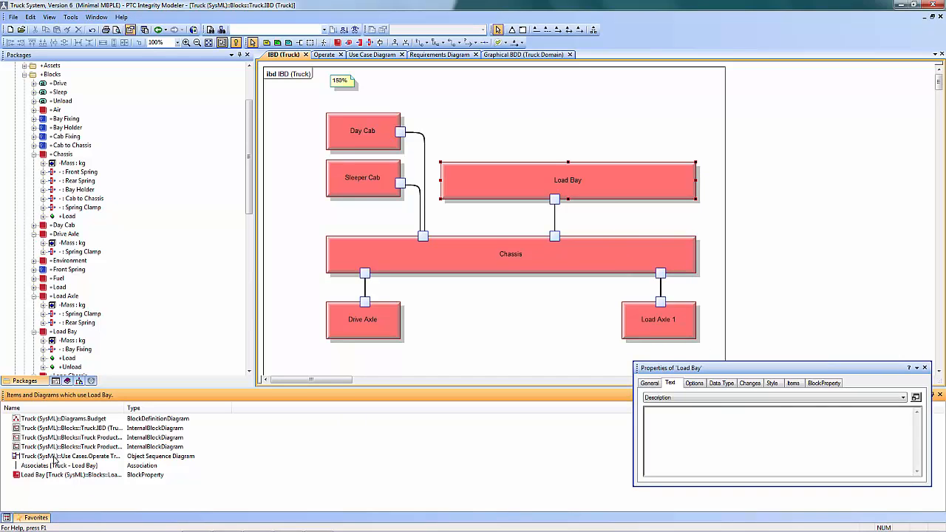
{"action": "double_click", "coordinate": [54, 457]}
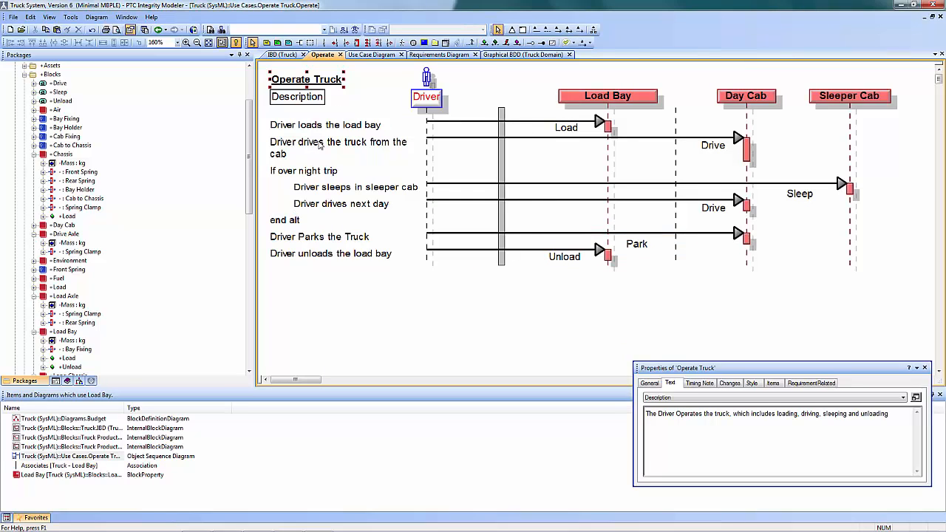
Find the Operate Truck use case in the Relationships Browser and trace the dependents of its carrying-loads requirement
{"action": "right_click", "coordinate": [329, 83]}
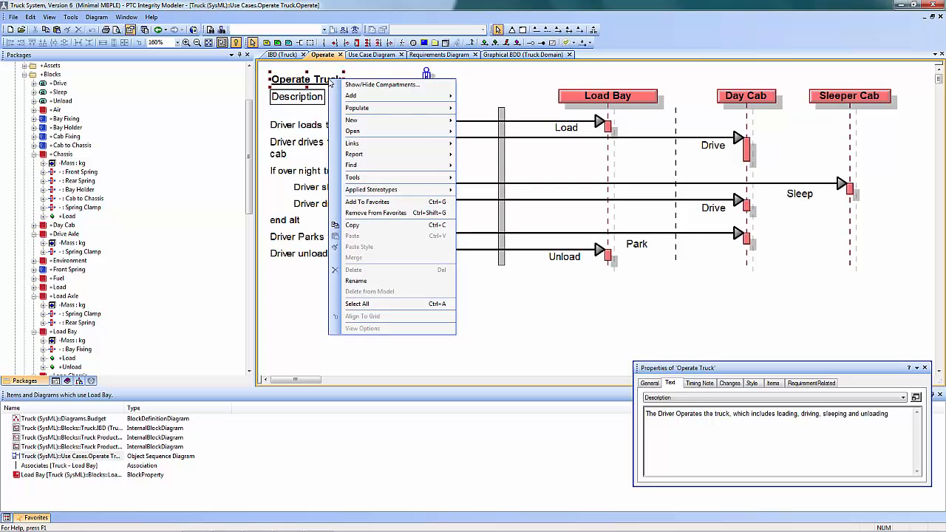
{"action": "mouse_move", "coordinate": [458, 167]}
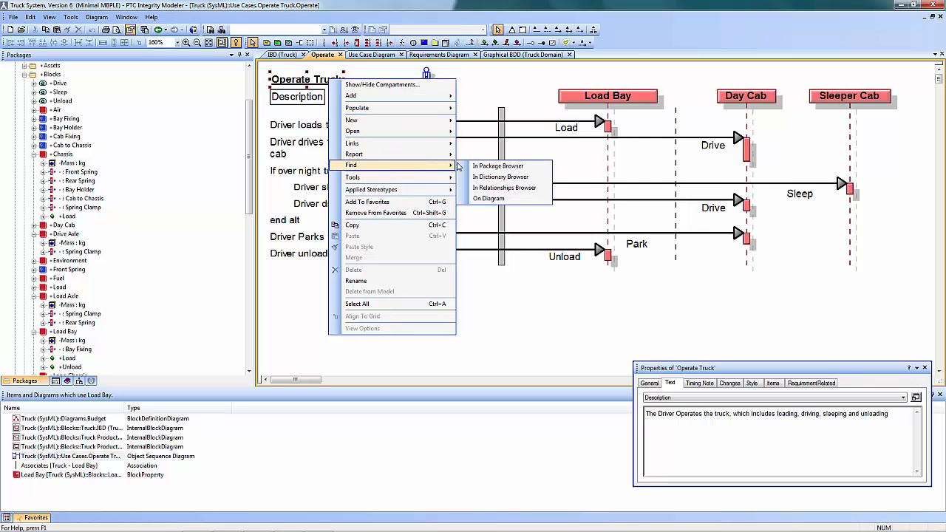
{"action": "left_click", "coordinate": [505, 190]}
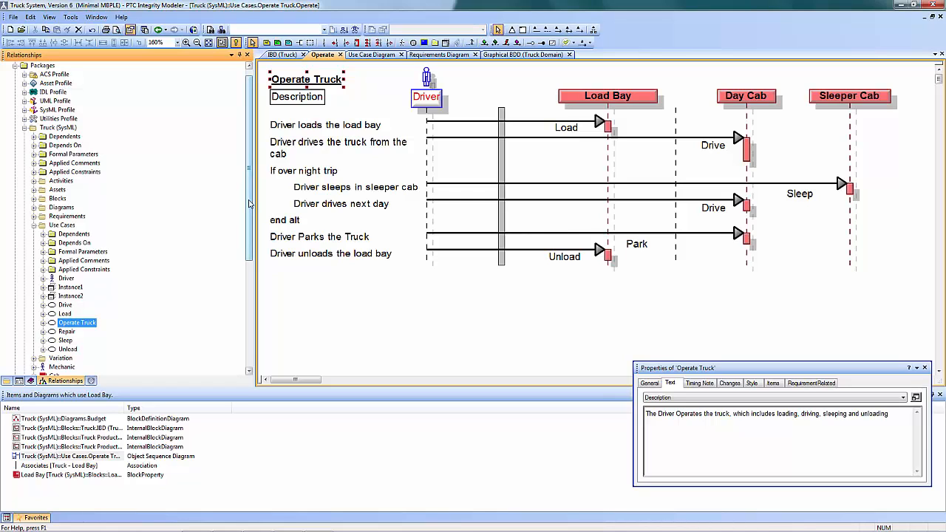
{"action": "scroll", "coordinate": [92, 194], "scroll_direction": "down", "scroll_amount": 6}
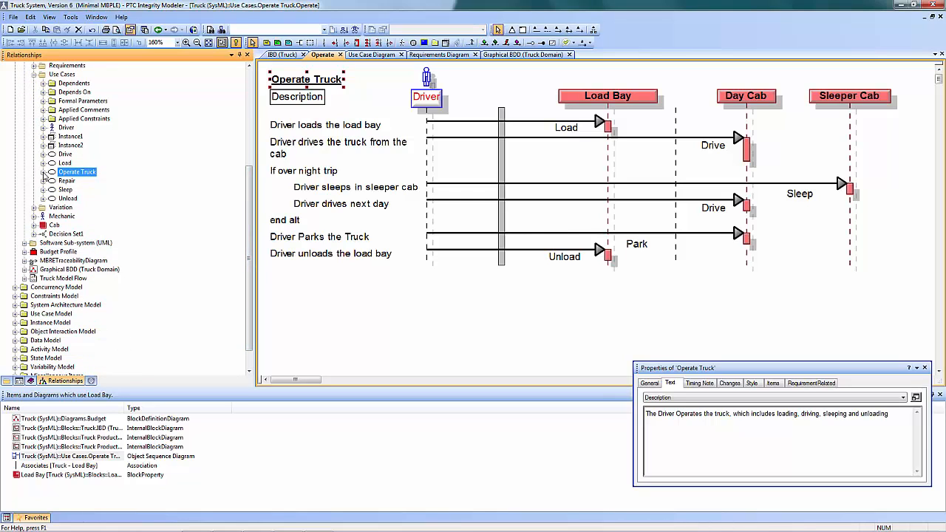
{"action": "left_click", "coordinate": [43, 172]}
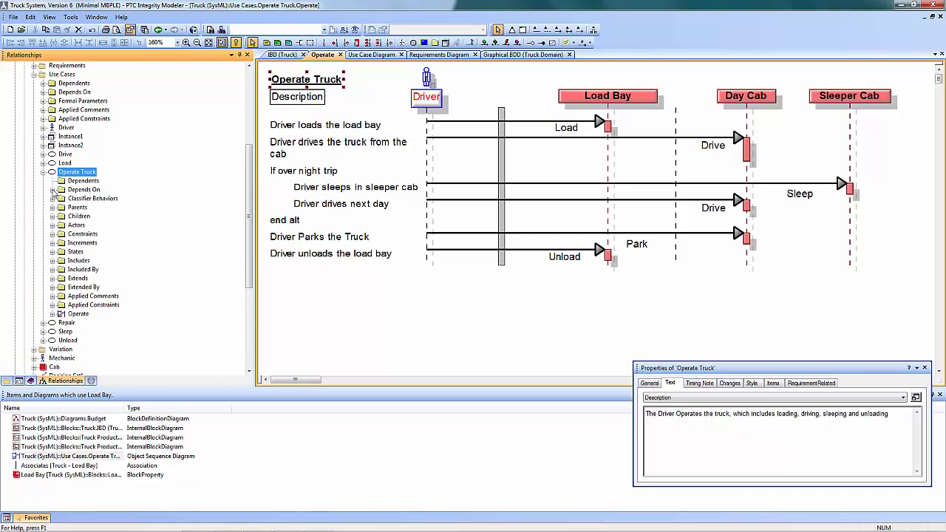
{"action": "left_click", "coordinate": [53, 190]}
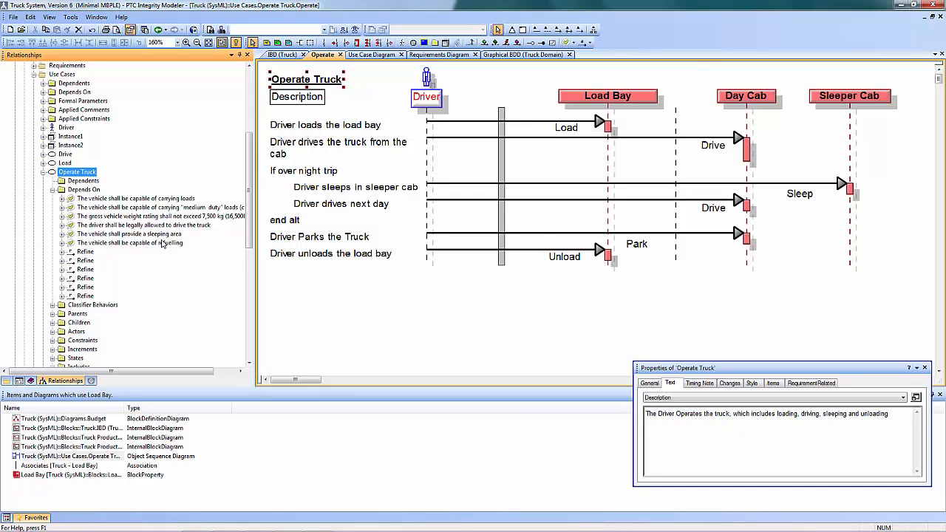
{"action": "left_click", "coordinate": [62, 199]}
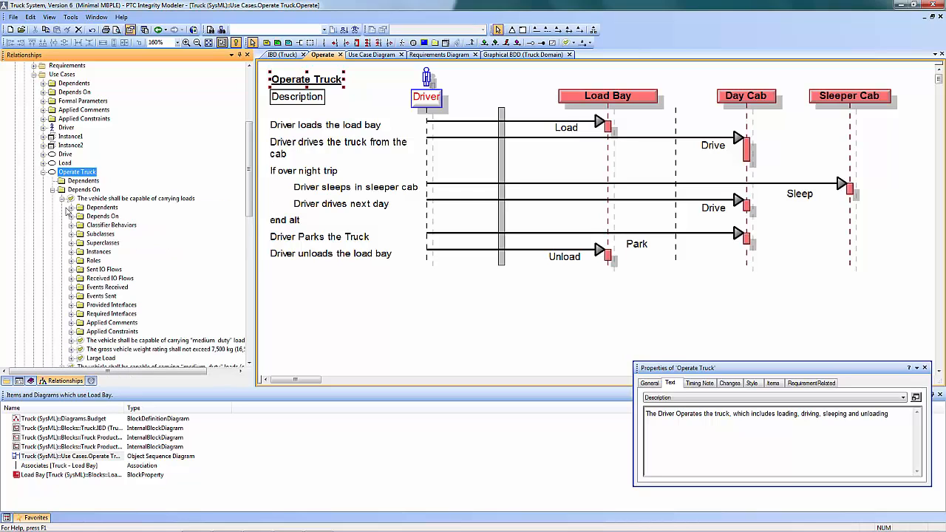
{"action": "left_click", "coordinate": [71, 208]}
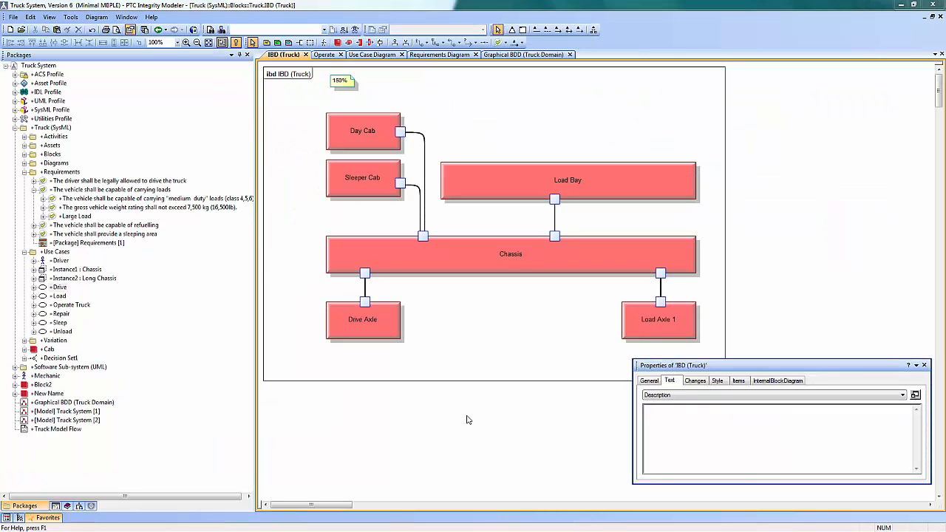
Run the Complete review of the model in the Reviewer and view the overview by frequency
{"action": "left_click", "coordinate": [71, 17]}
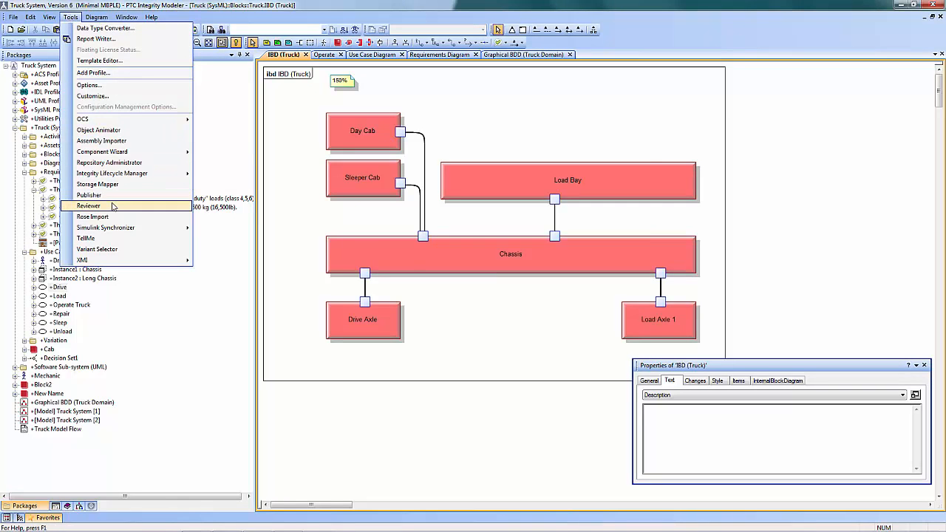
{"action": "left_click", "coordinate": [111, 206]}
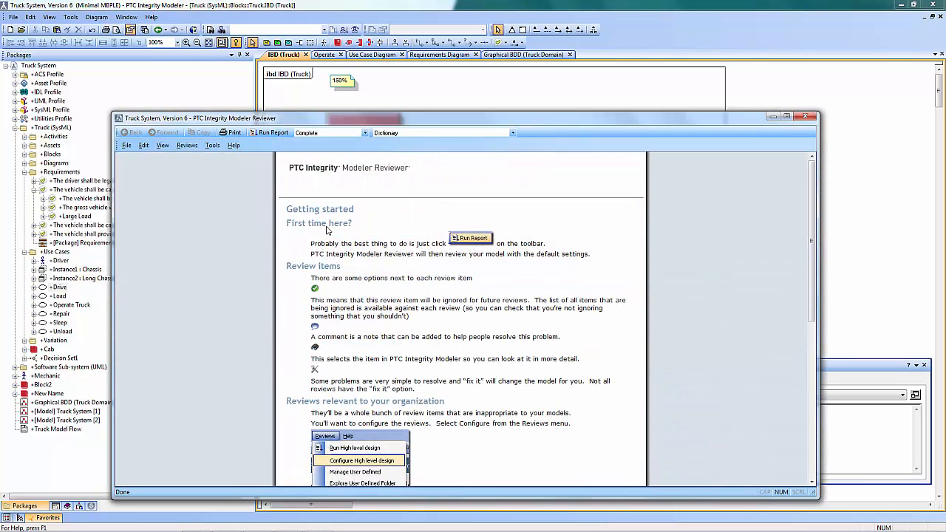
{"action": "left_click", "coordinate": [788, 117]}
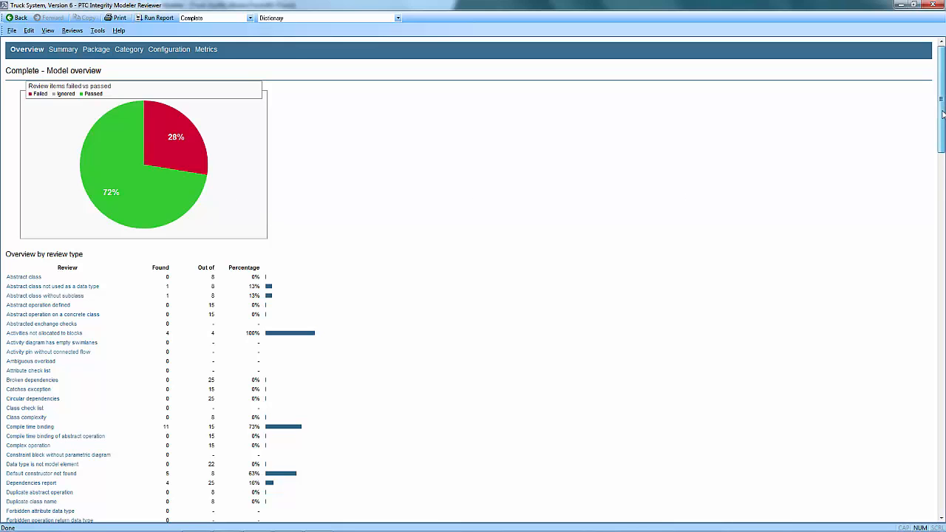
{"action": "left_click_drag", "start_coordinate": [943, 113], "coordinate": [945, 340]}
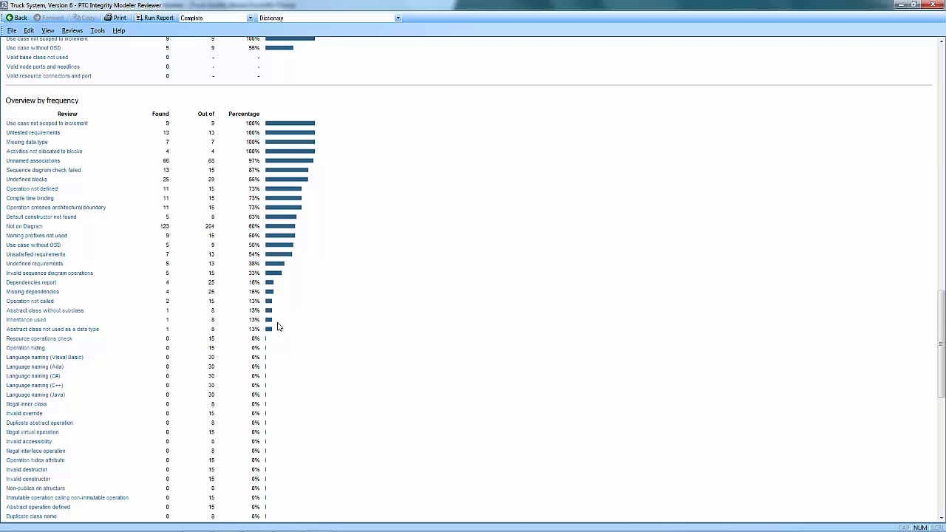
View the review items for "Use case not scoped to increment", read that review's help topic, and close the help
{"action": "left_click", "coordinate": [62, 123]}
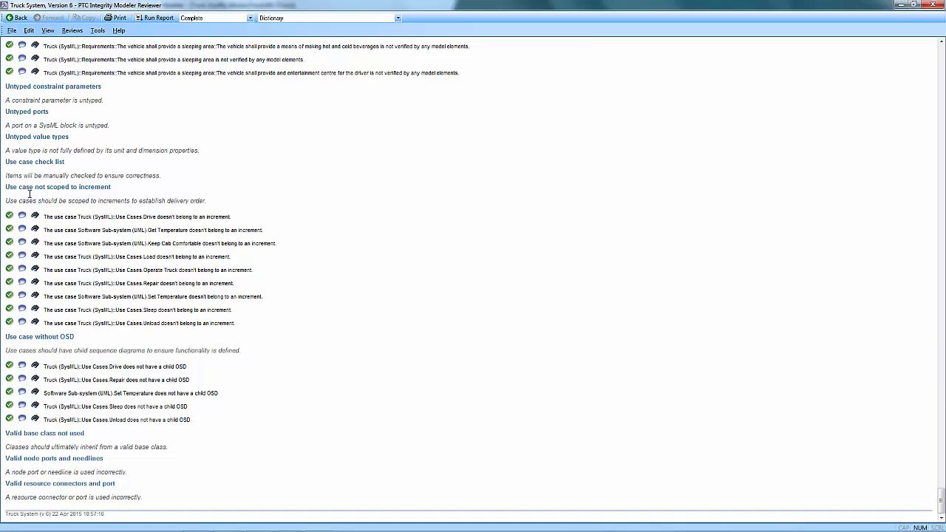
{"action": "left_click", "coordinate": [74, 190]}
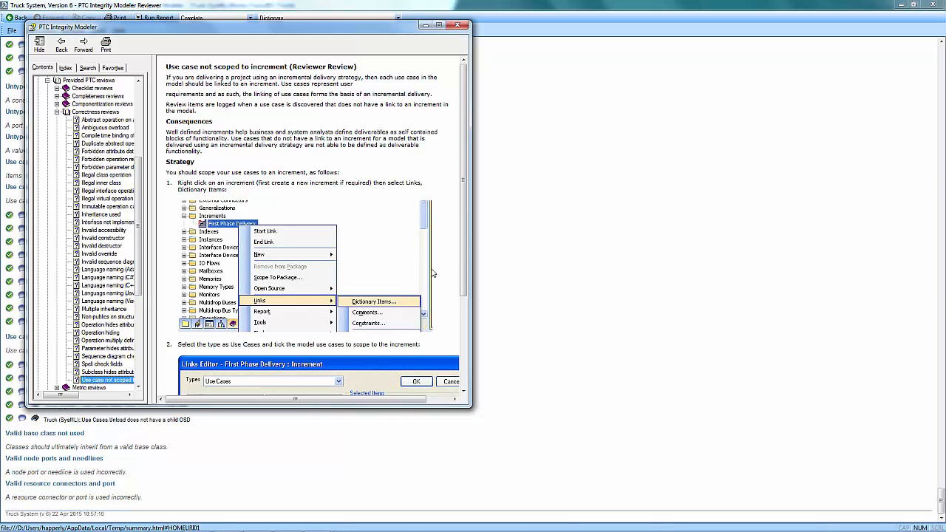
{"action": "left_click", "coordinate": [458, 25]}
Select the Day Cab.Drive operation in the model from its Compile time binding review item, view it, and return to the Reviewer
{"action": "left_click_drag", "start_coordinate": [941, 502], "coordinate": [942, 347]}
{"action": "left_click_drag", "start_coordinate": [941, 263], "coordinate": [941, 150]}
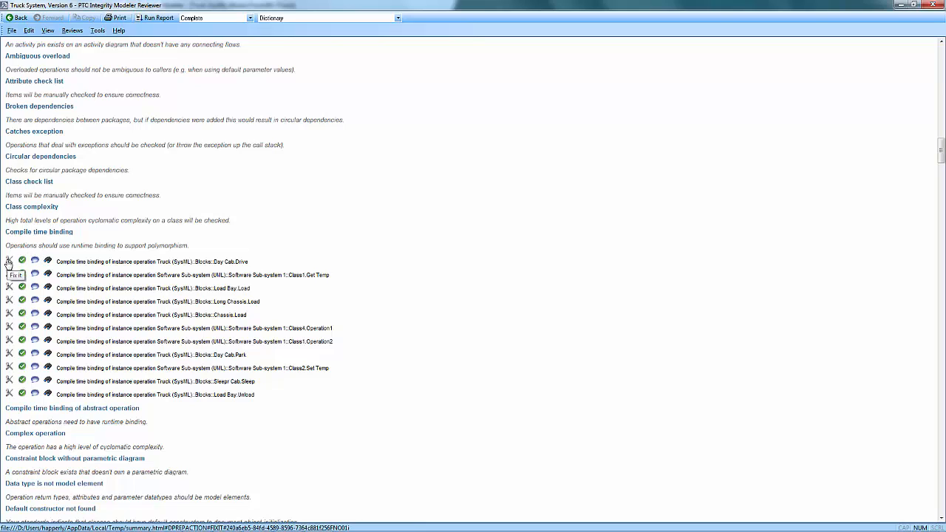
{"action": "left_click", "coordinate": [47, 263]}
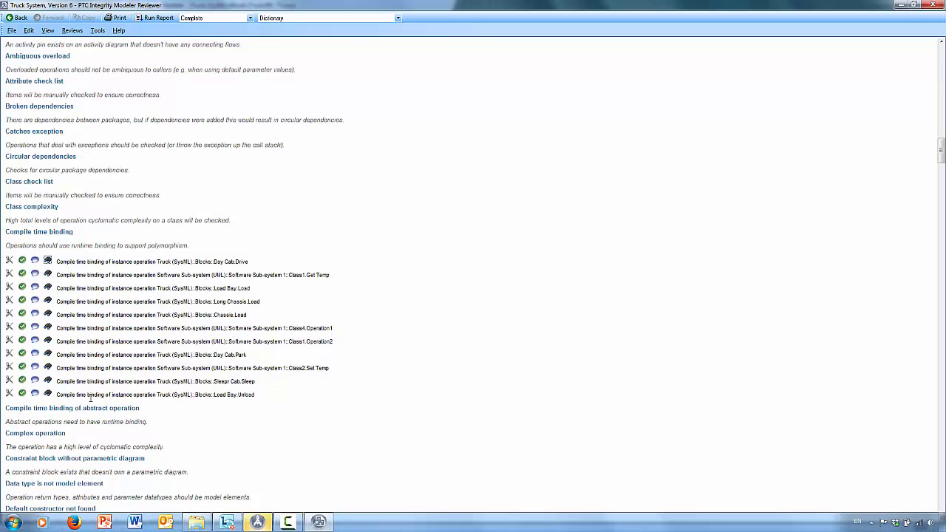
{"action": "left_click", "coordinate": [257, 523]}
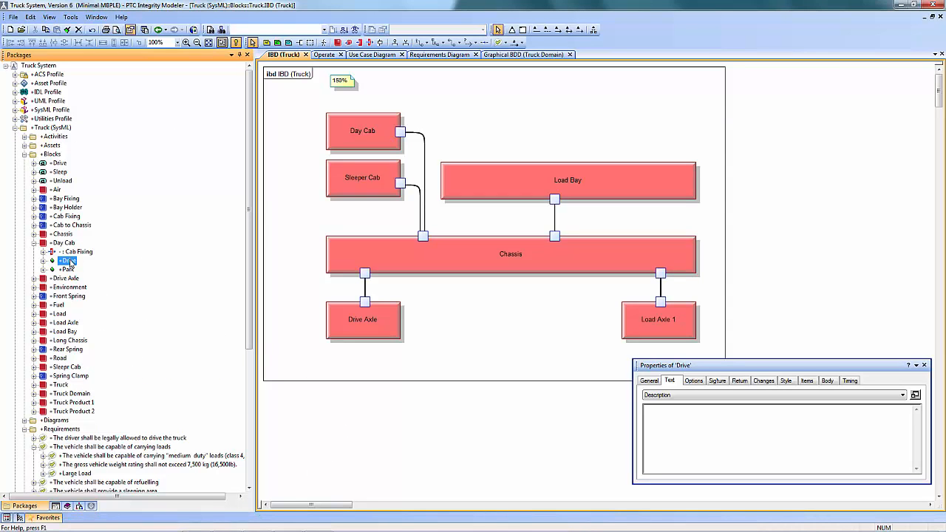
{"action": "left_click", "coordinate": [318, 523]}
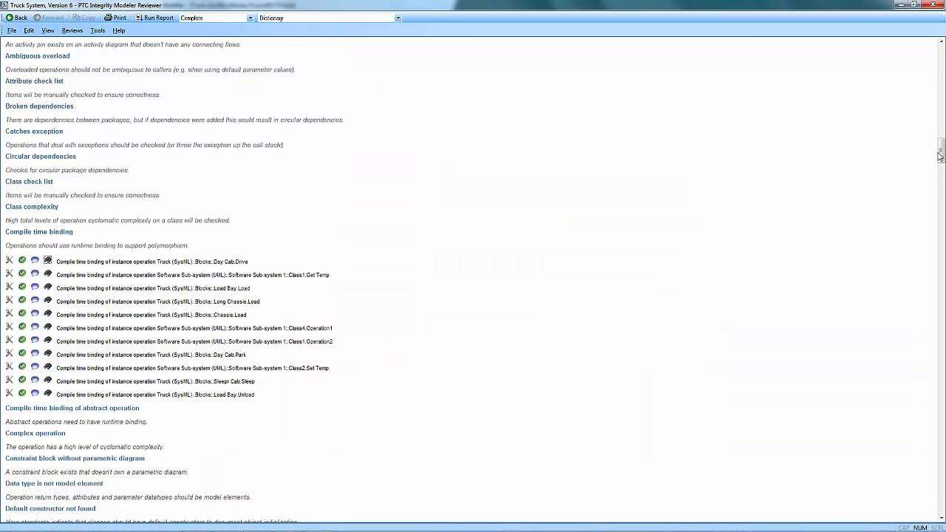
Go back to the Complete review's model overview, view it, and close the Reviewer
{"action": "left_click_drag", "start_coordinate": [942, 152], "coordinate": [926, 52]}
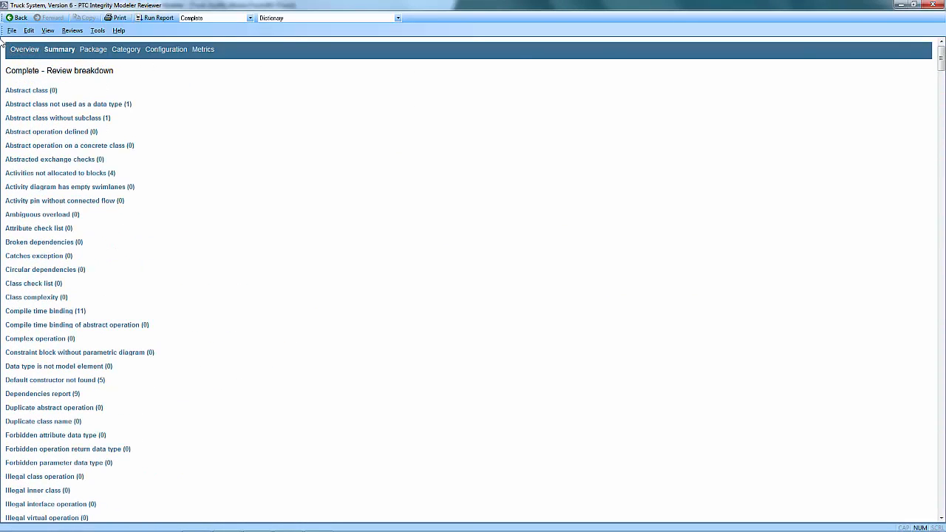
{"action": "left_click", "coordinate": [25, 50]}
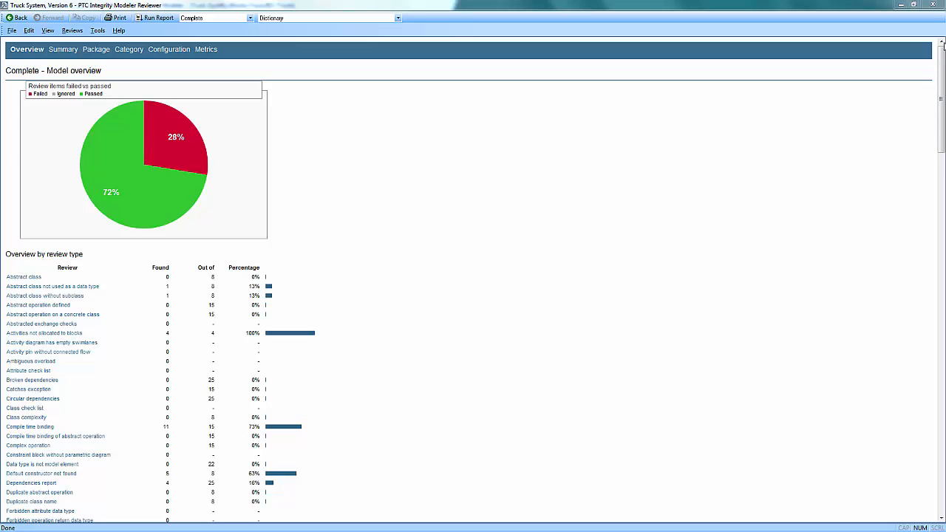
{"action": "left_click", "coordinate": [935, 4]}
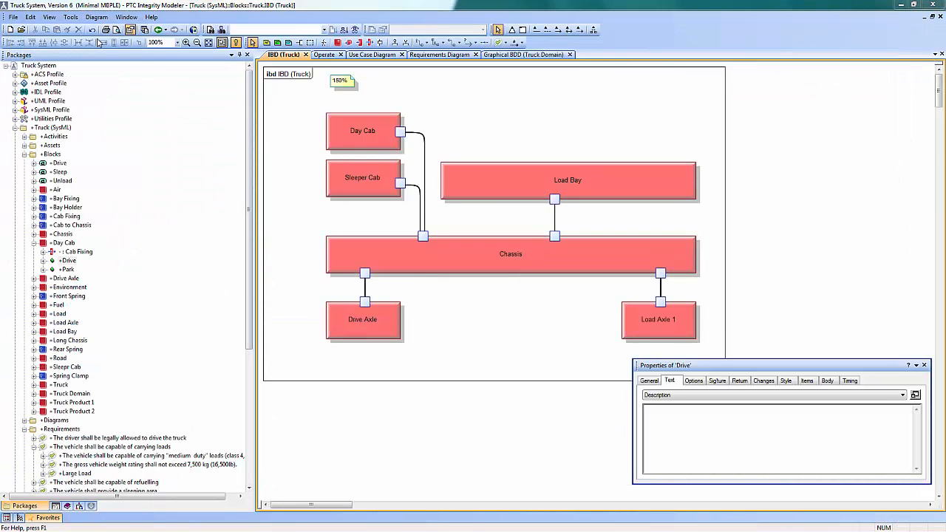
In Publisher, create a document named Demo2 from the SysML - Diagrams Only template and generate it as Word output in PTC style
{"action": "left_click", "coordinate": [72, 20]}
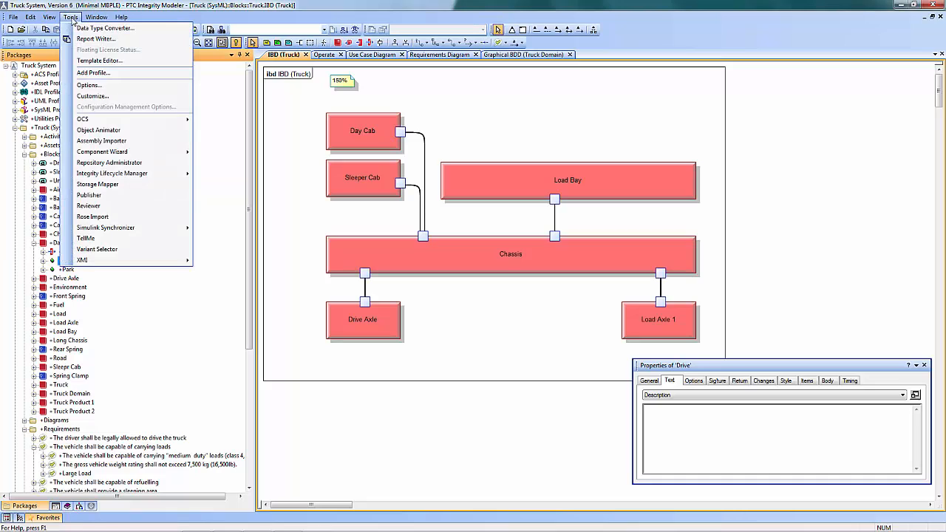
{"action": "left_click", "coordinate": [106, 196]}
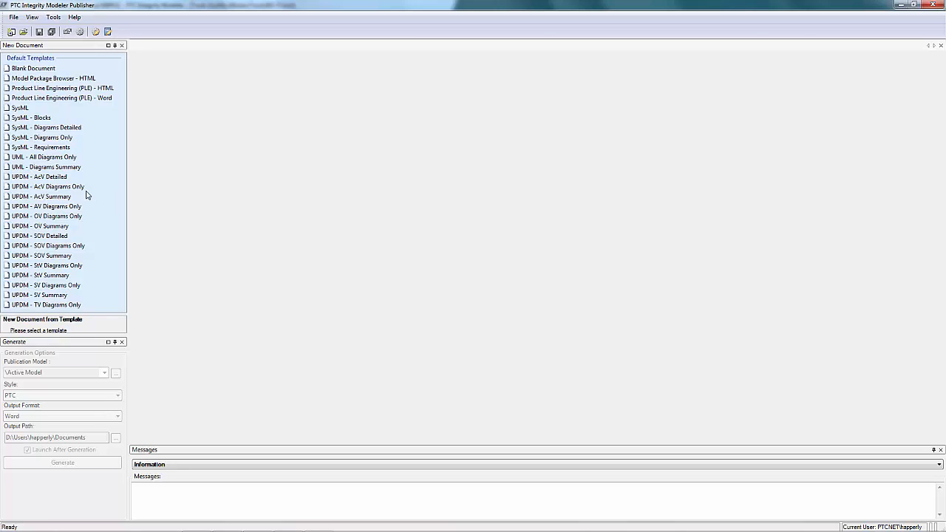
{"action": "left_click", "coordinate": [57, 140]}
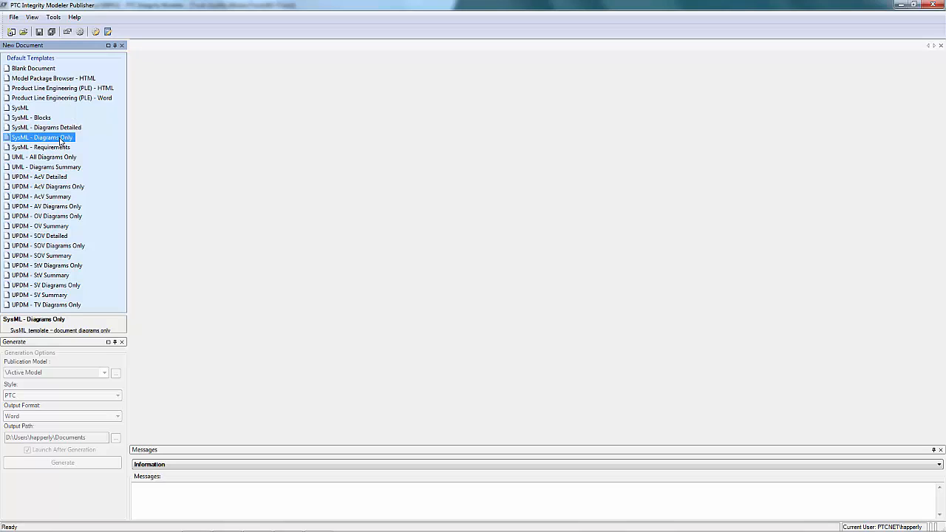
{"action": "double_click", "coordinate": [61, 141]}
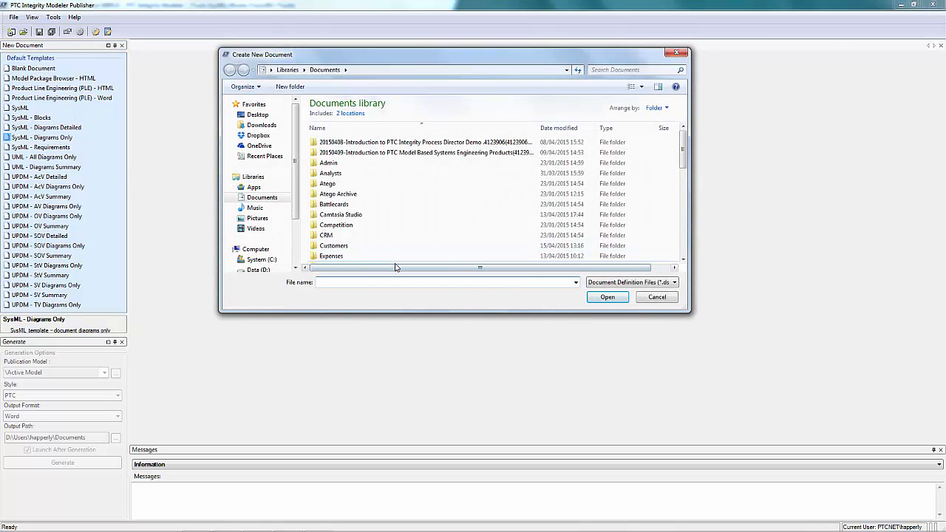
{"action": "type", "text": "Demo"}
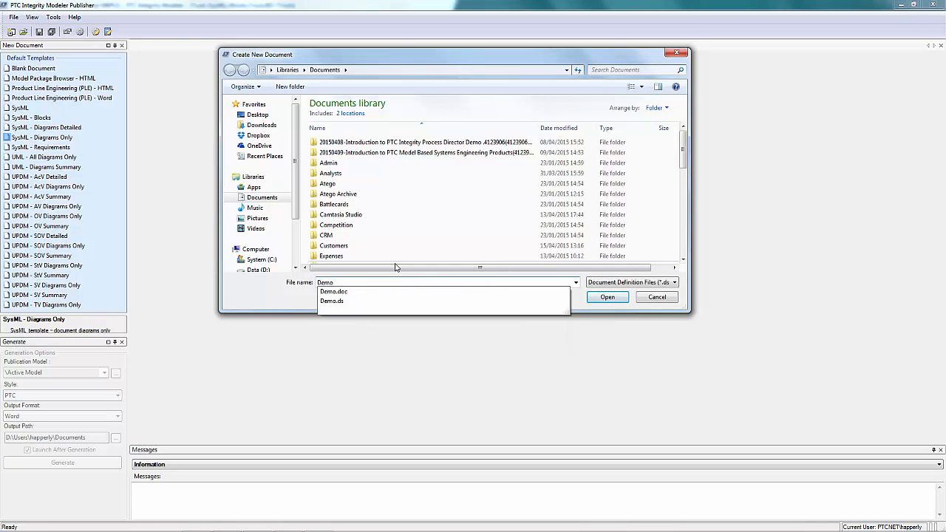
{"action": "type", "text": "2"}
{"action": "left_click", "coordinate": [608, 297]}
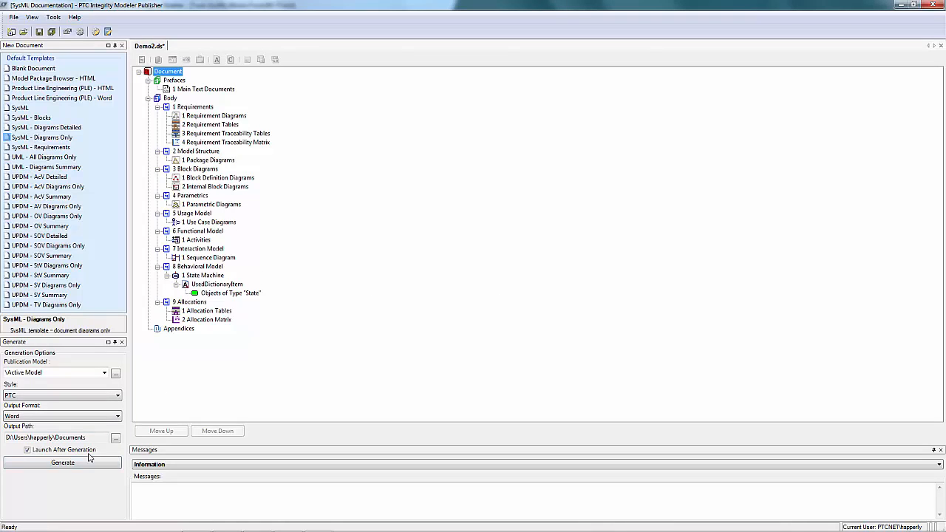
{"action": "left_click", "coordinate": [62, 469]}
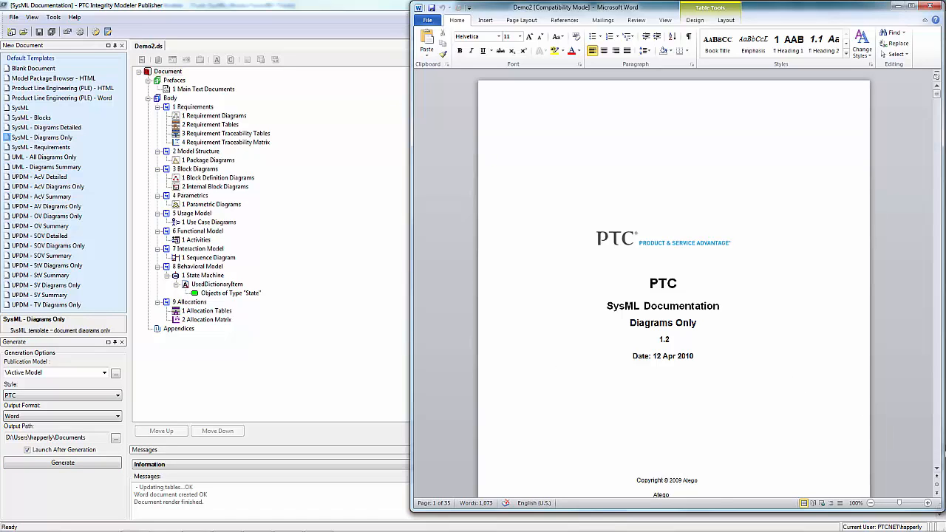
Examine the generated Demo2 Word document, from its title page and contents tables through the requirements and block diagram sections
{"action": "scroll", "coordinate": [938, 472], "scroll_direction": "down", "scroll_amount": 5}
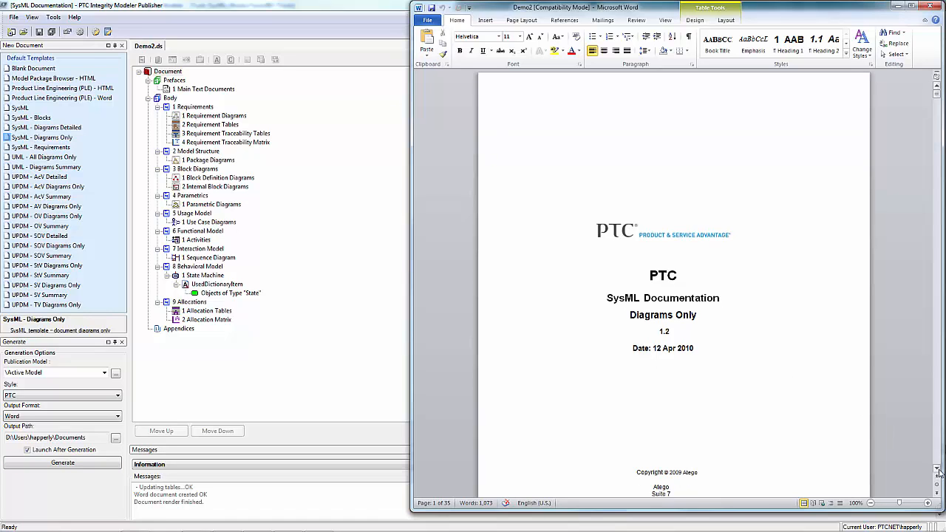
{"action": "scroll", "coordinate": [938, 472], "scroll_direction": "down", "scroll_amount": 7}
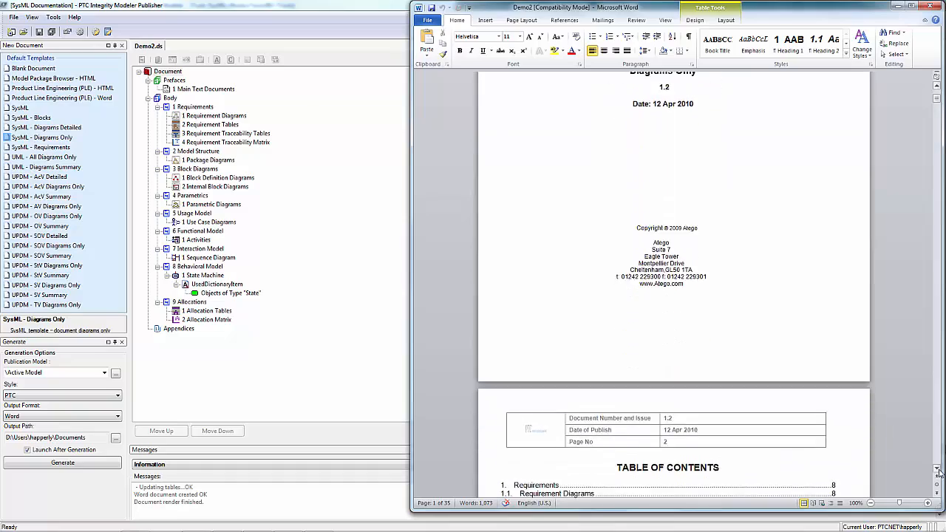
{"action": "scroll", "coordinate": [937, 472], "scroll_direction": "down", "scroll_amount": 7}
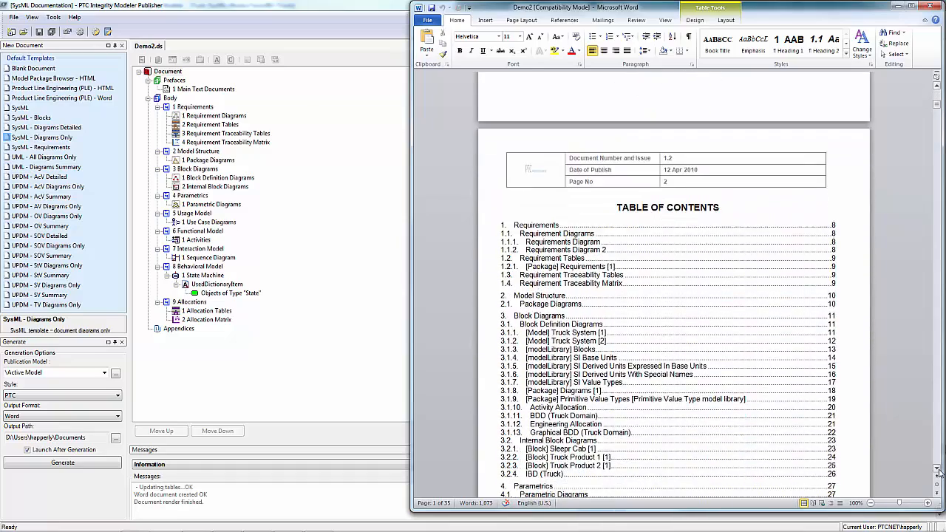
{"action": "scroll", "coordinate": [938, 472], "scroll_direction": "down", "scroll_amount": 15}
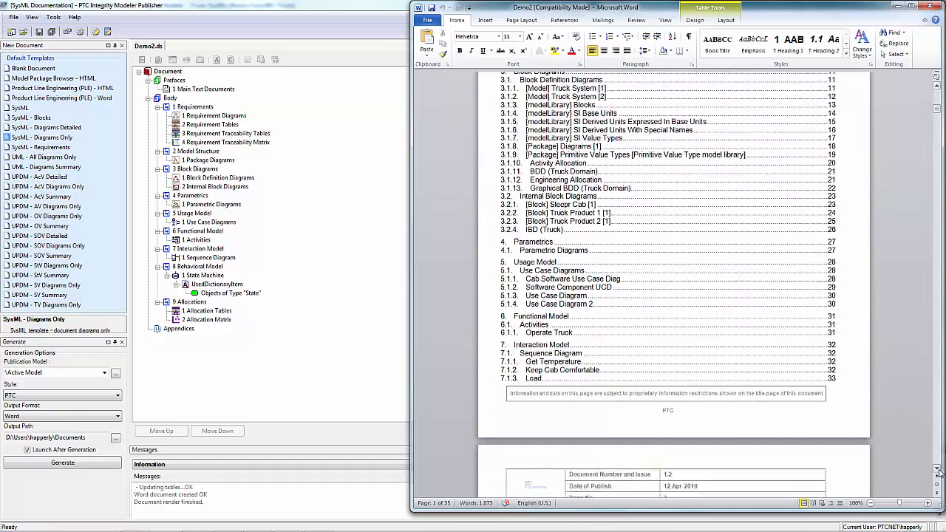
{"action": "scroll", "coordinate": [937, 472], "scroll_direction": "down", "scroll_amount": 7}
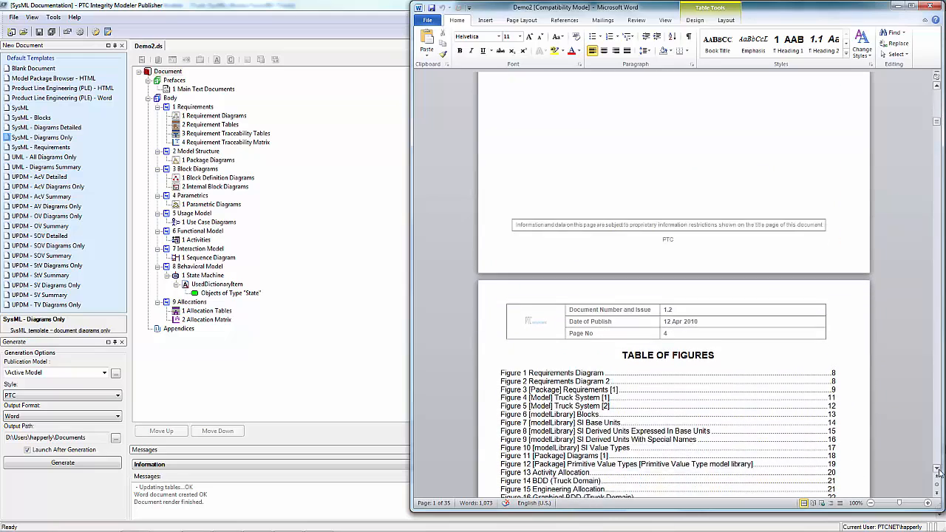
{"action": "scroll", "coordinate": [937, 472], "scroll_direction": "down", "scroll_amount": 15}
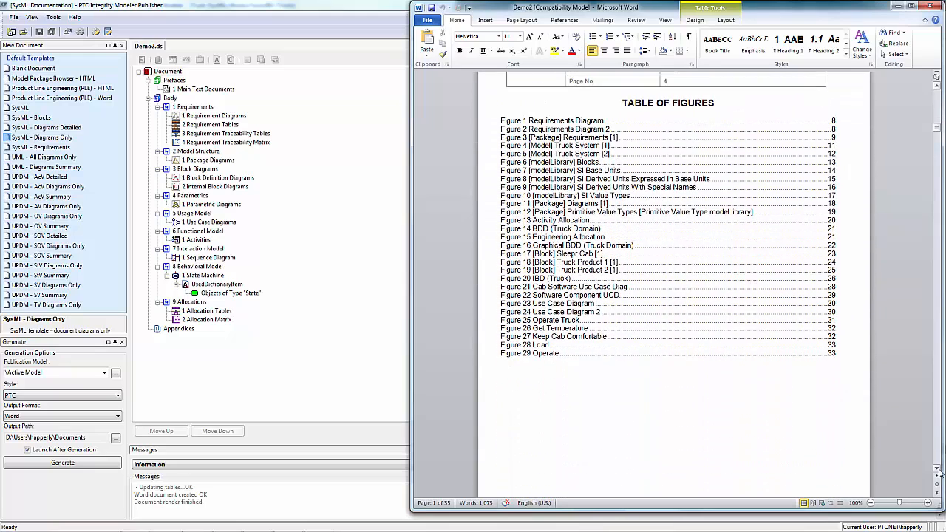
{"action": "scroll", "coordinate": [937, 463], "scroll_direction": "down", "scroll_amount": 15}
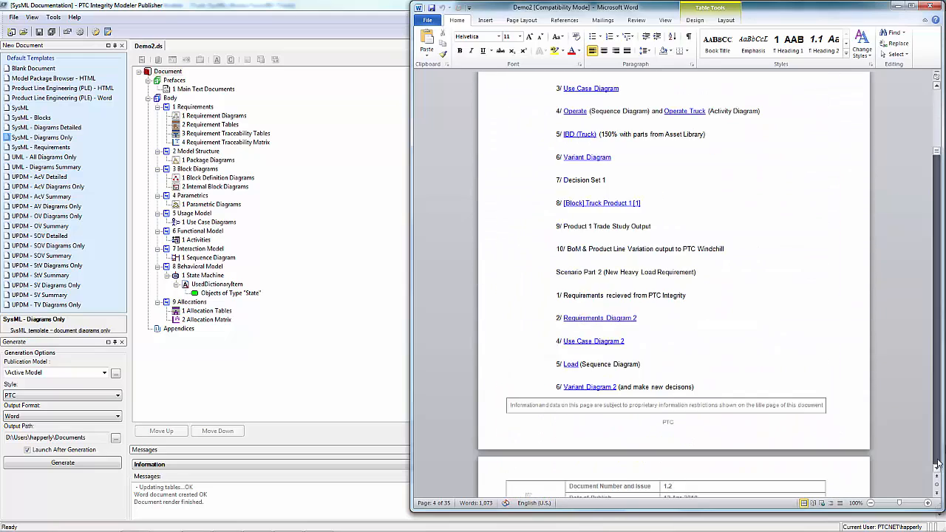
{"action": "scroll", "coordinate": [938, 464], "scroll_direction": "down", "scroll_amount": 8}
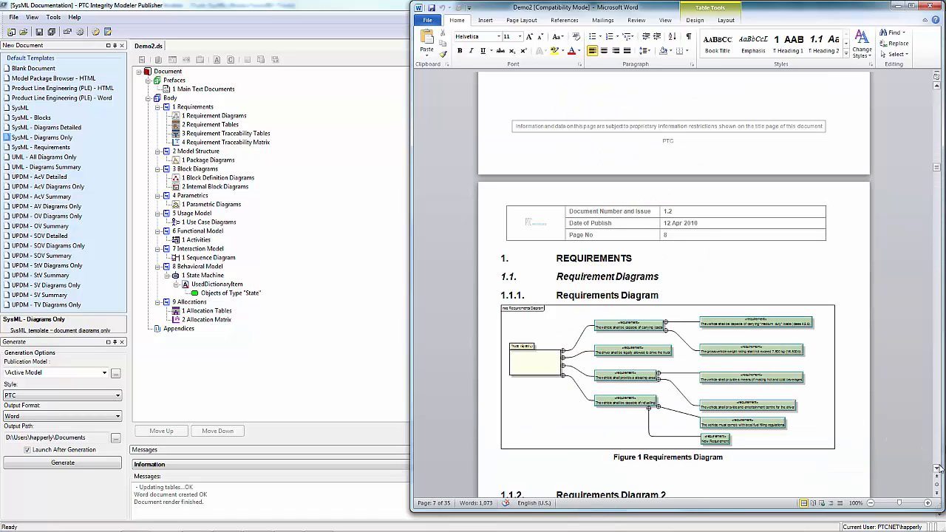
{"action": "scroll", "coordinate": [937, 470], "scroll_direction": "down", "scroll_amount": 6}
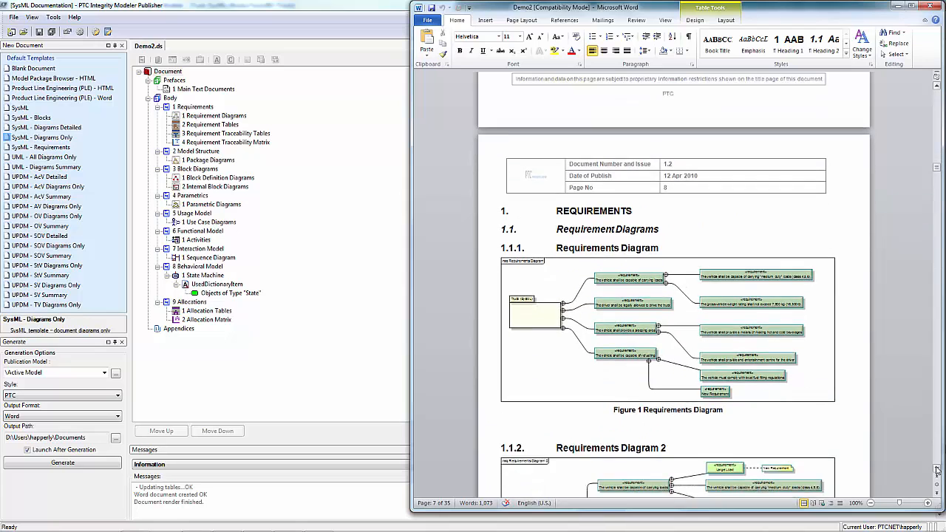
{"action": "scroll", "coordinate": [938, 470], "scroll_direction": "down", "scroll_amount": 2}
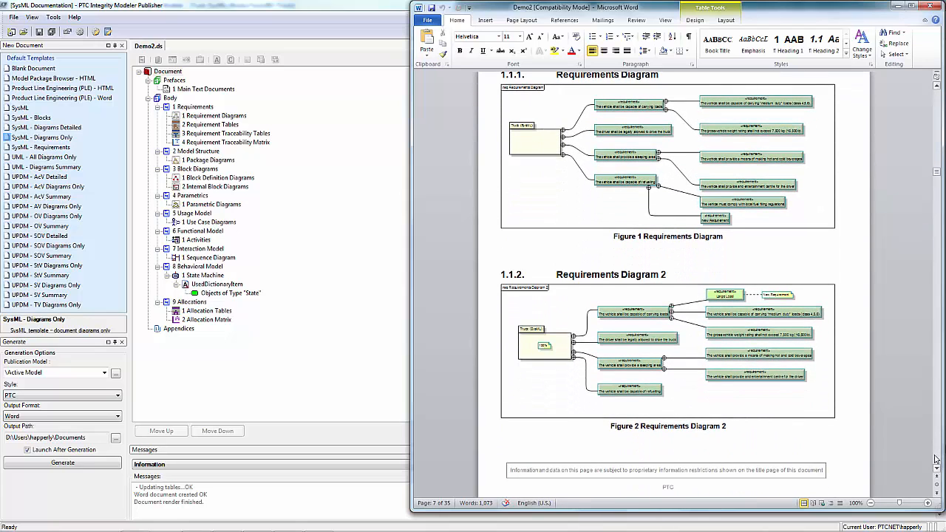
{"action": "scroll", "coordinate": [936, 459], "scroll_direction": "down", "scroll_amount": 20}
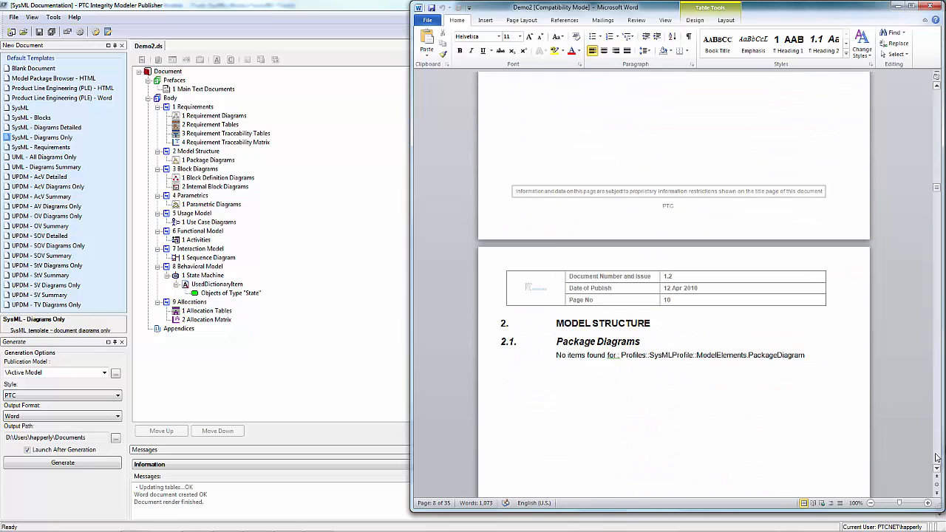
{"action": "scroll", "coordinate": [936, 458], "scroll_direction": "down", "scroll_amount": 20}
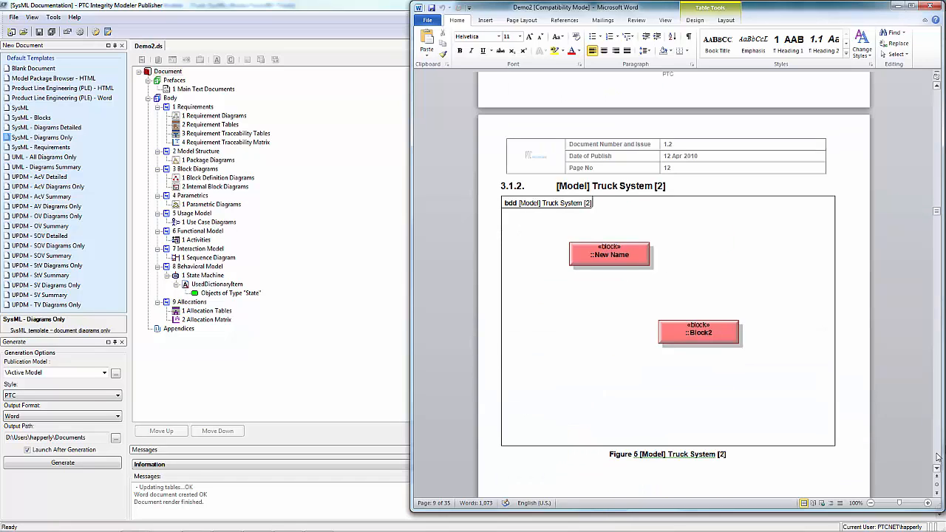
{"action": "scroll", "coordinate": [937, 459], "scroll_direction": "down", "scroll_amount": 20}
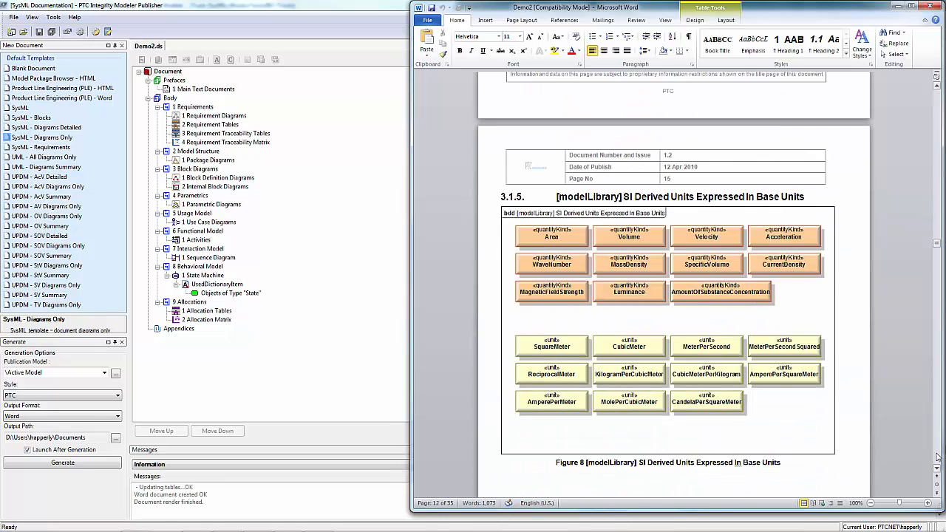
{"action": "scroll", "coordinate": [937, 459], "scroll_direction": "down", "scroll_amount": 20}
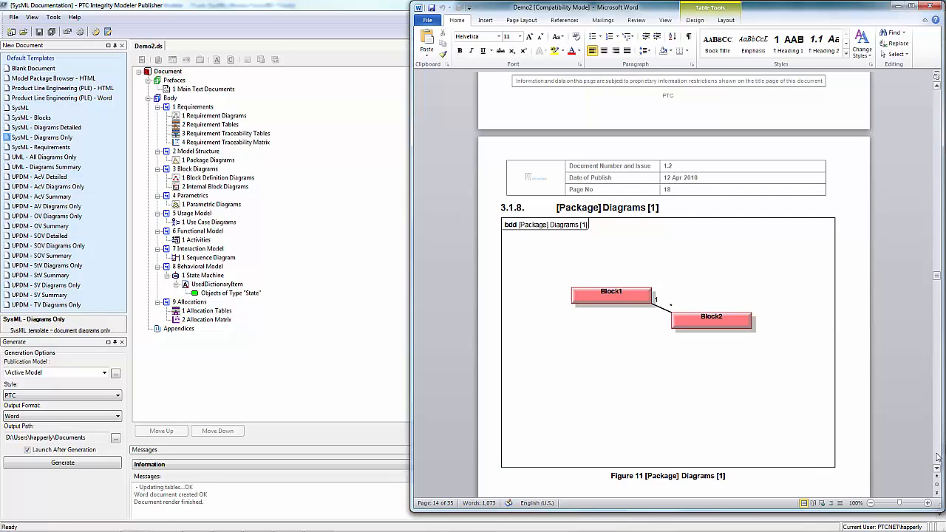
{"action": "scroll", "coordinate": [937, 458], "scroll_direction": "down", "scroll_amount": 20}
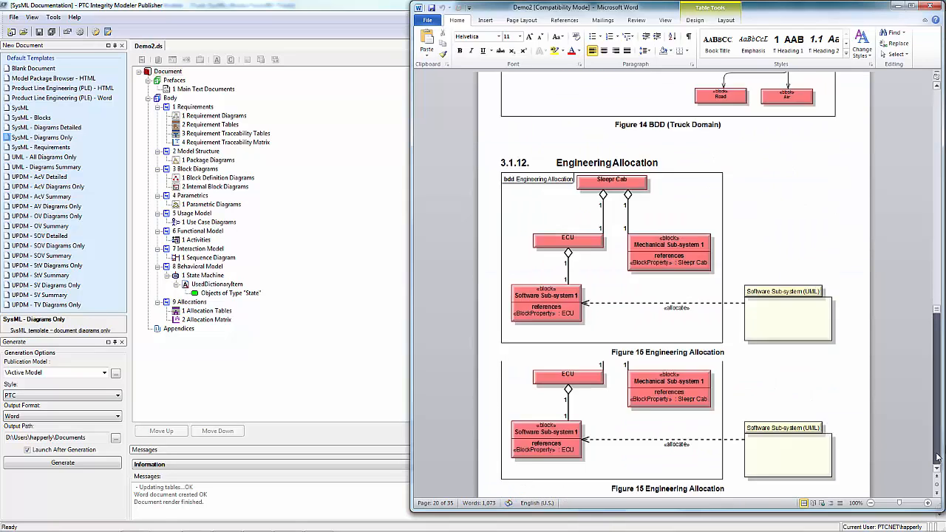
{"action": "scroll", "coordinate": [938, 458], "scroll_direction": "down", "scroll_amount": 10}
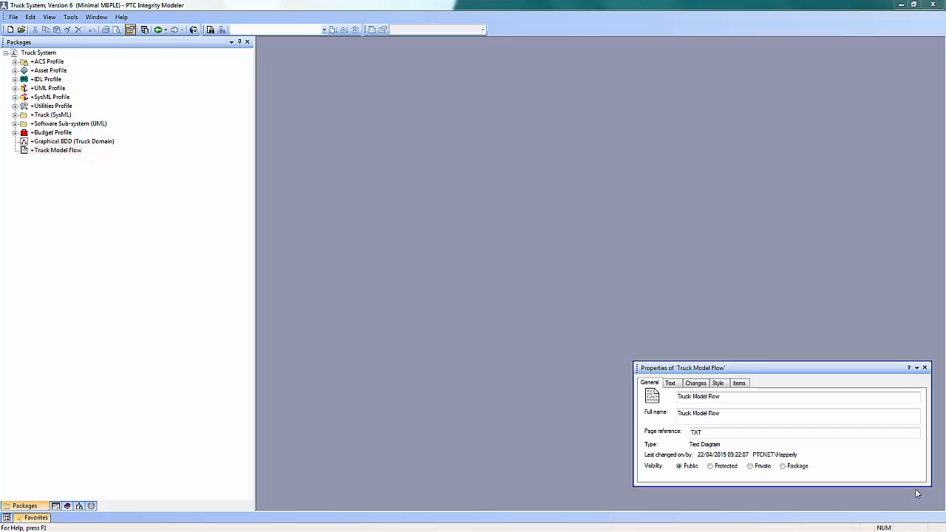
In the Truck System model, view the IBD (Truck) diagram through the Truck Model Flow text diagram and return to the flow
{"action": "double_click", "coordinate": [59, 150]}
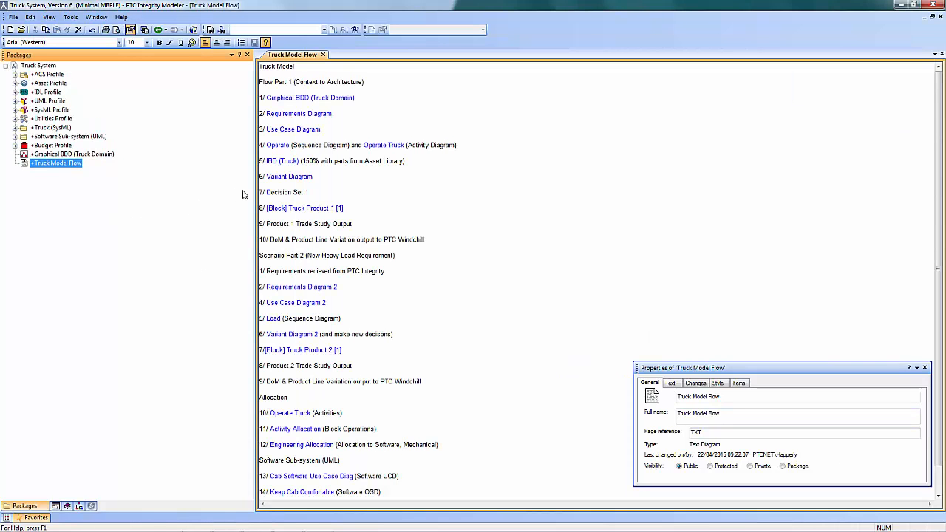
{"action": "double_click", "coordinate": [287, 160]}
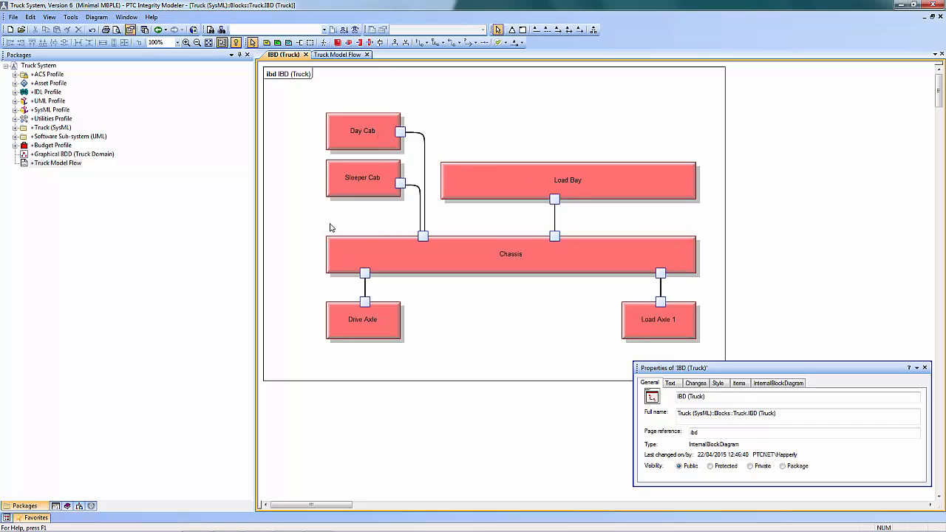
{"action": "left_click", "coordinate": [334, 56]}
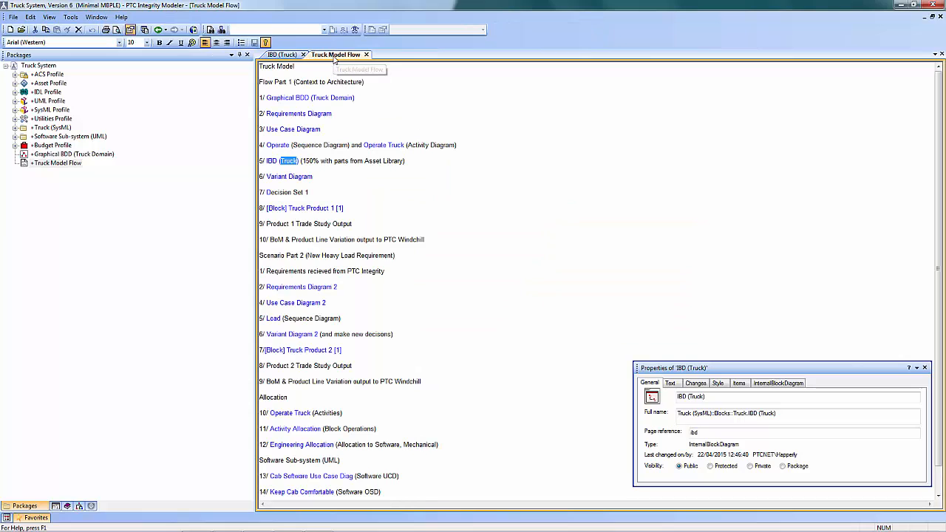
Open the Variant Diagram from its link in the Truck Model Flow and compare it with the IBD (Truck) diagram
{"action": "left_click", "coordinate": [274, 178]}
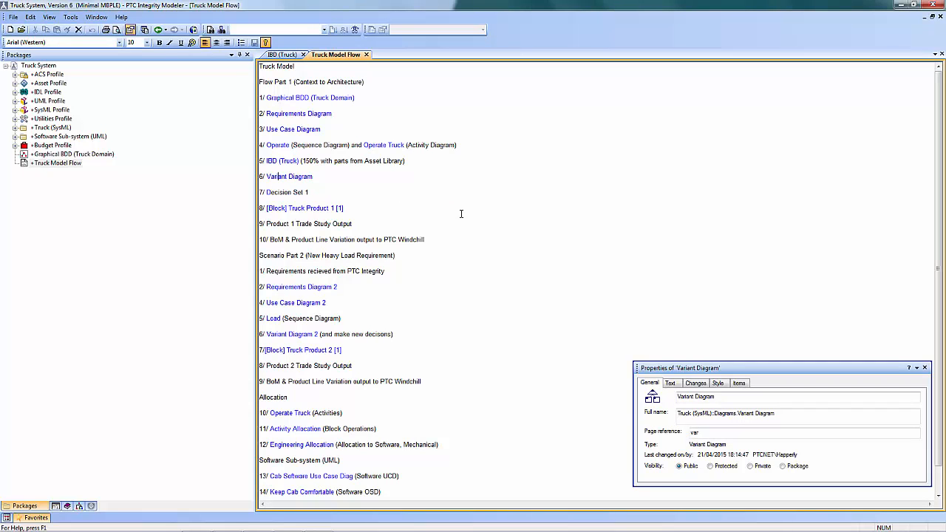
{"action": "double_click", "coordinate": [299, 178]}
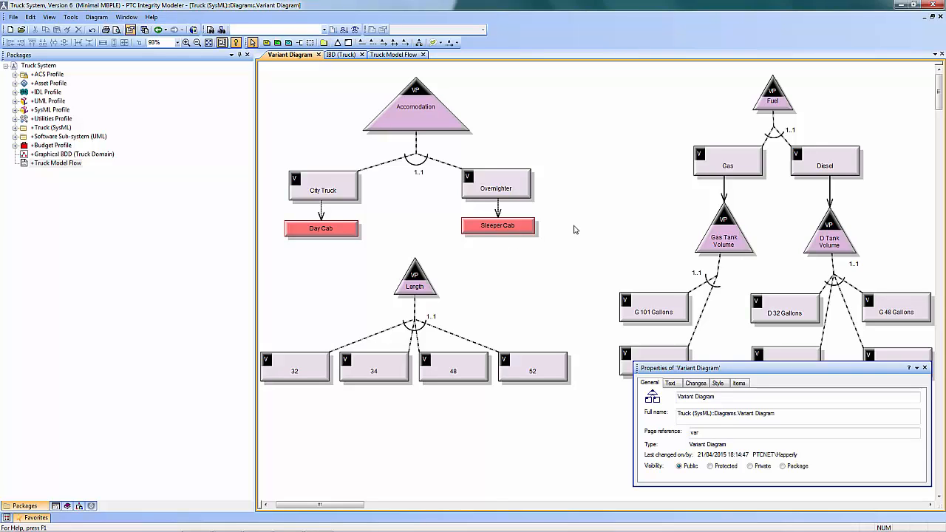
{"action": "left_click", "coordinate": [346, 56]}
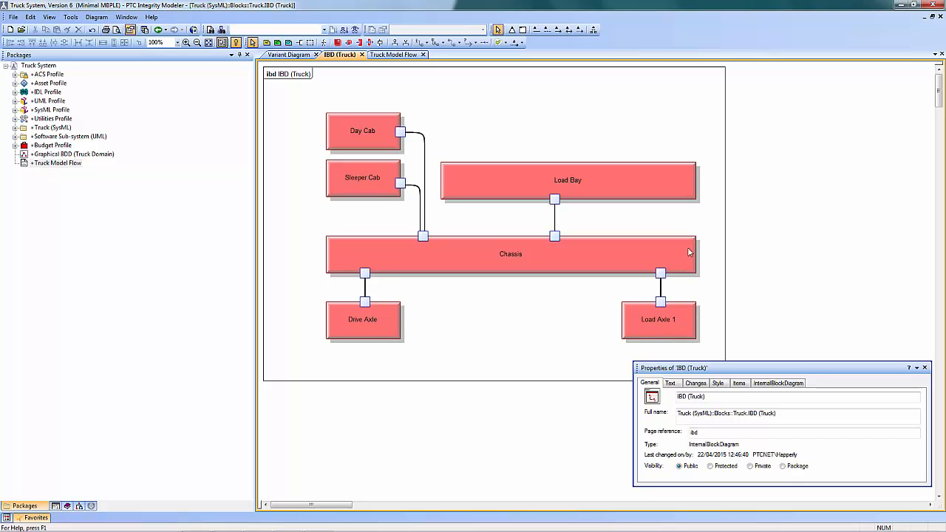
{"action": "left_click", "coordinate": [291, 54]}
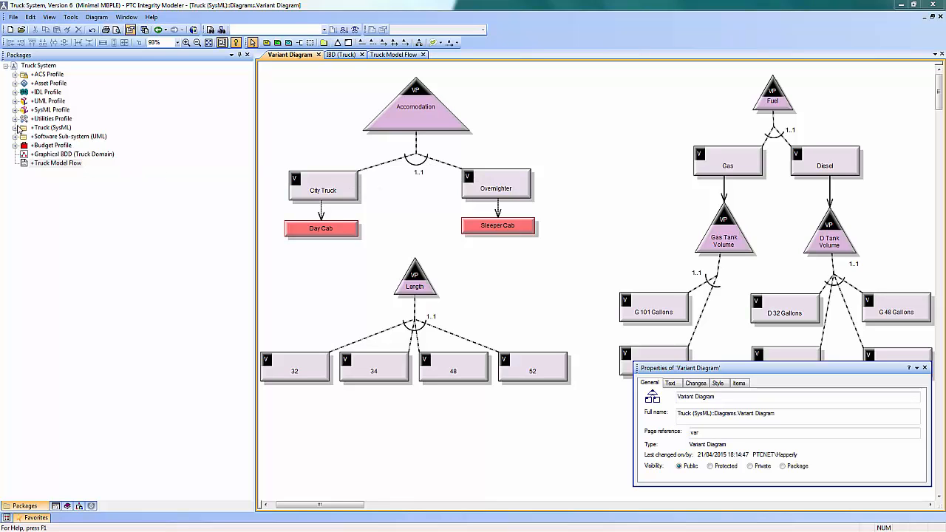
Open Decision Set1 from the Truck (SysML) package for editing and set the City Truck variant's decision to Include
{"action": "left_click", "coordinate": [15, 128]}
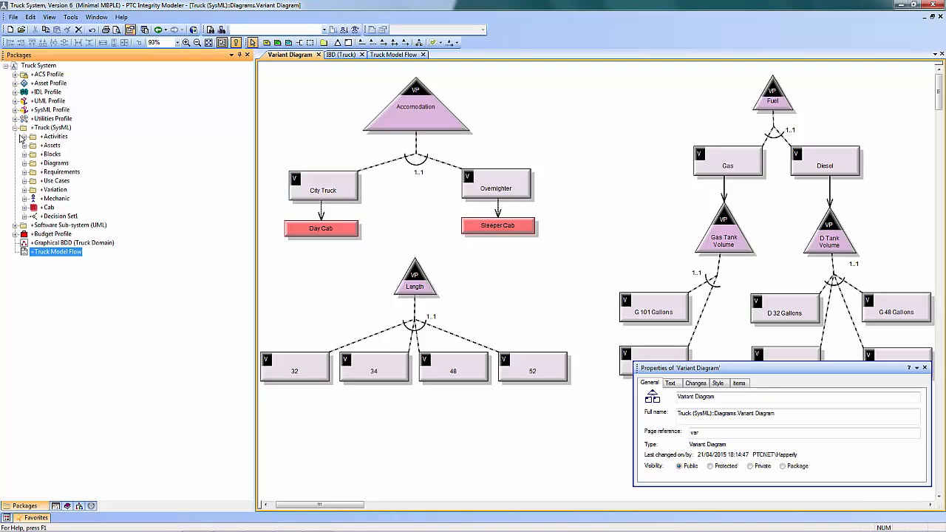
{"action": "left_click", "coordinate": [60, 216]}
{"action": "right_click", "coordinate": [62, 220]}
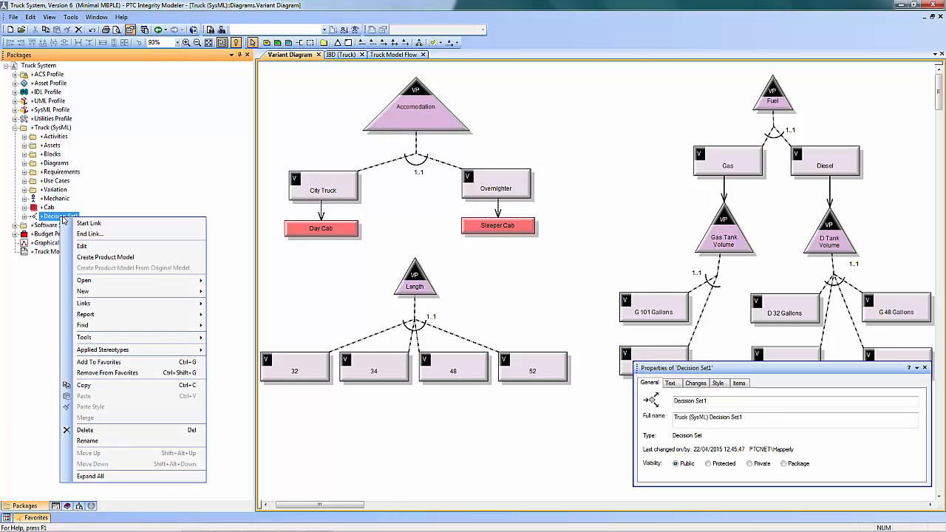
{"action": "left_click", "coordinate": [111, 246]}
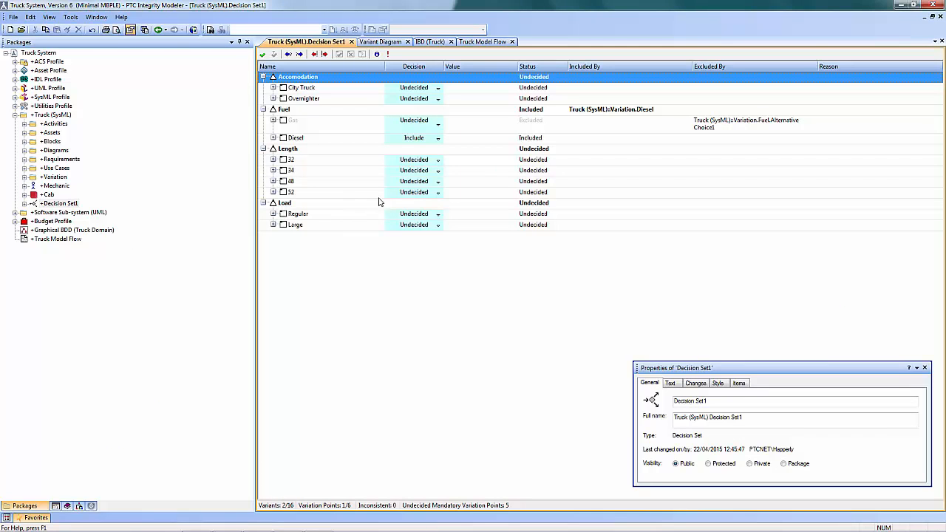
{"action": "left_click", "coordinate": [439, 90]}
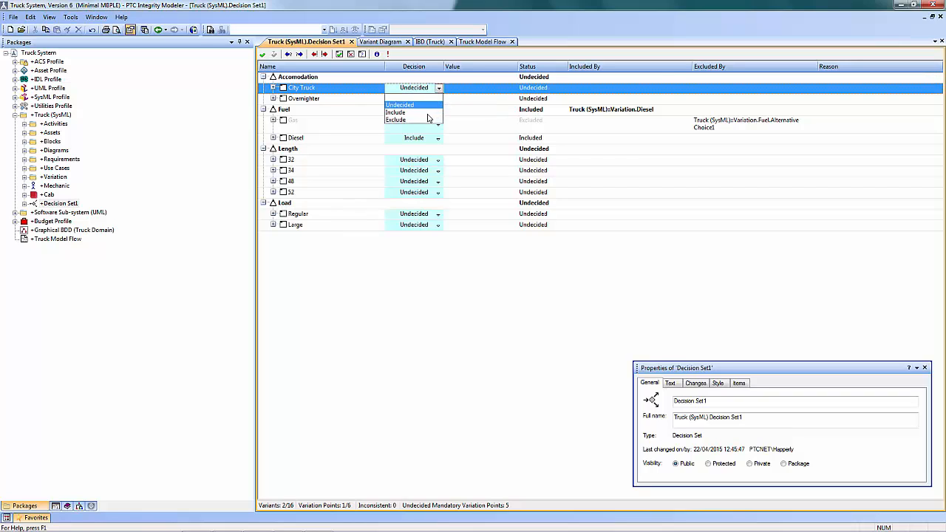
{"action": "left_click", "coordinate": [405, 112]}
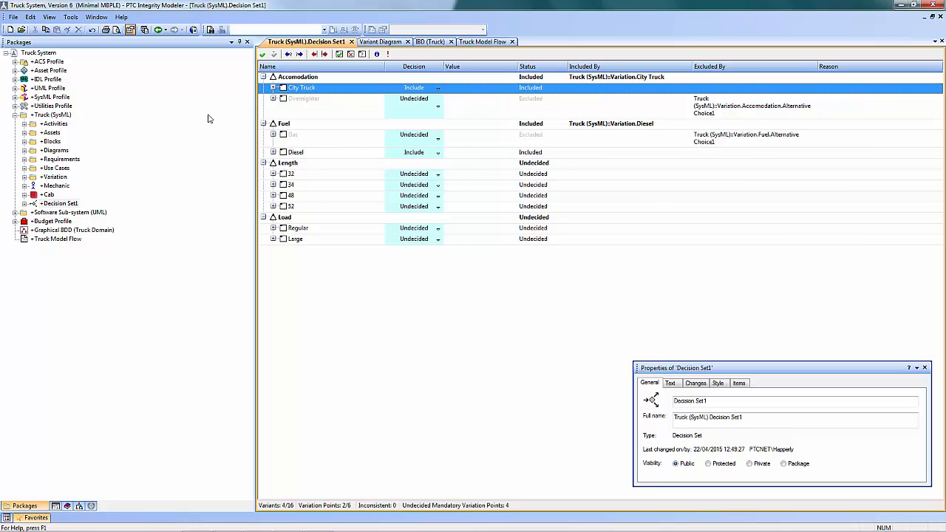
In Variant Selector, set City Truck to undecided and include Overnighter for the Accomodation variation point, and close the selector
{"action": "left_click", "coordinate": [71, 18]}
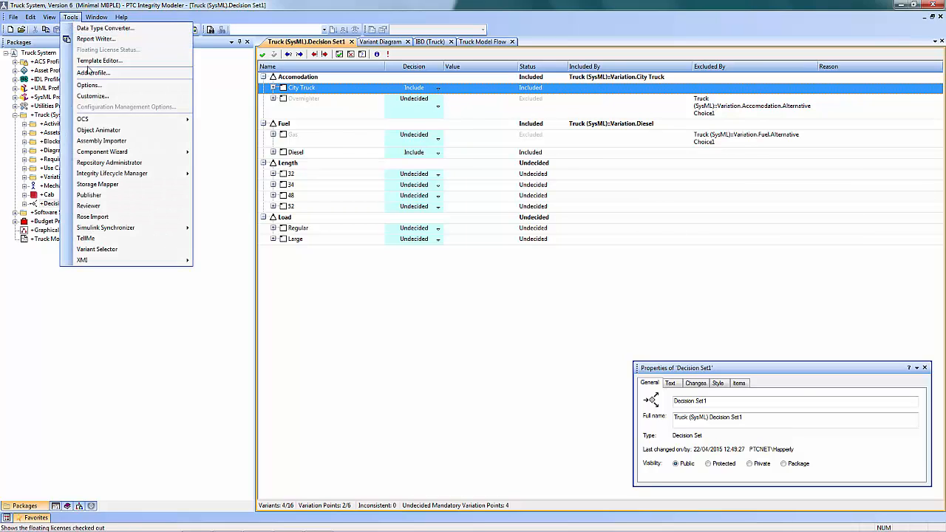
{"action": "left_click", "coordinate": [138, 251]}
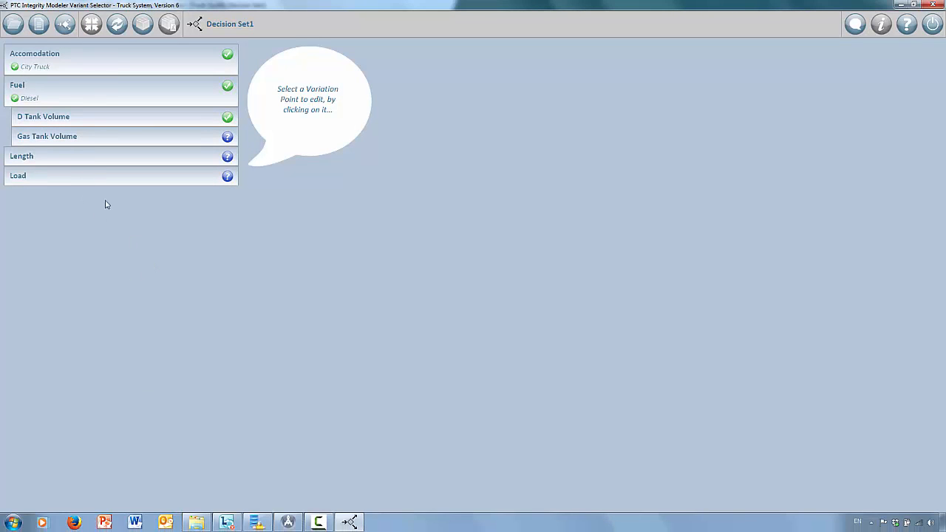
{"action": "left_click", "coordinate": [33, 63]}
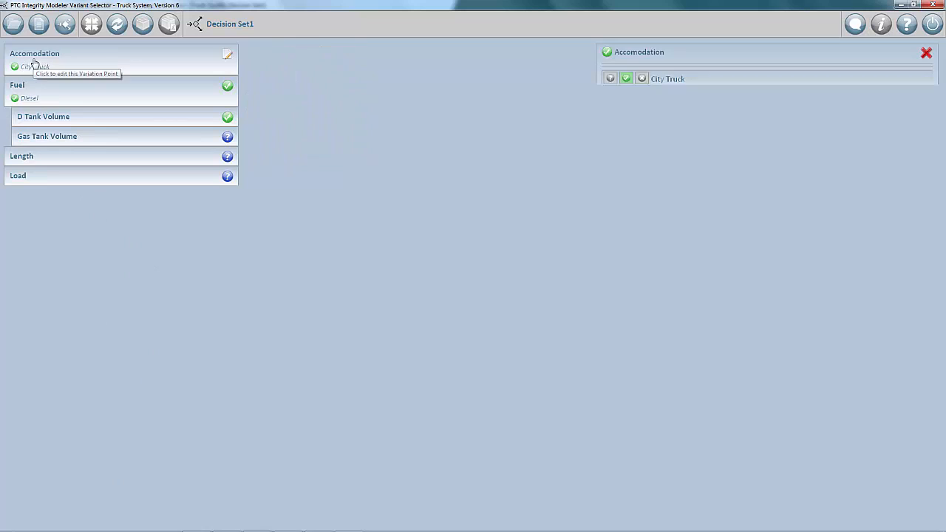
{"action": "left_click", "coordinate": [611, 79]}
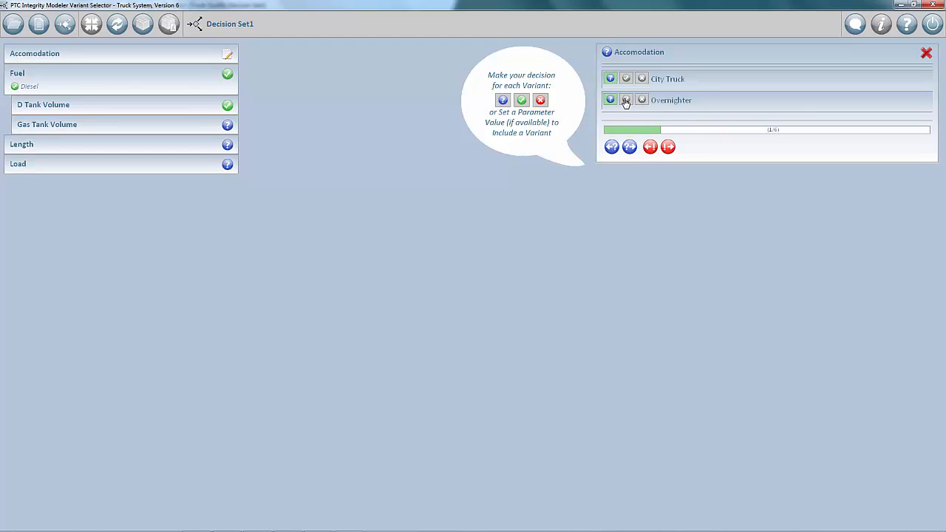
{"action": "left_click", "coordinate": [629, 101]}
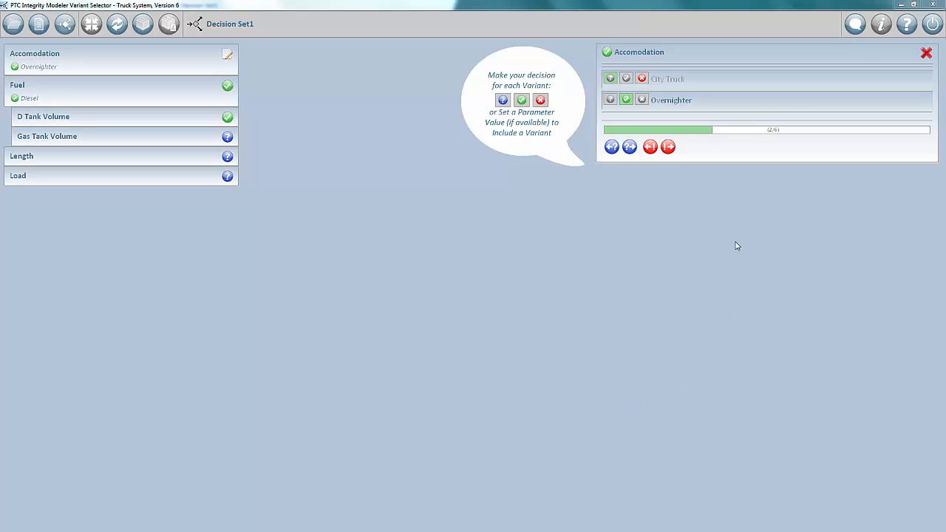
{"action": "left_click", "coordinate": [924, 6]}
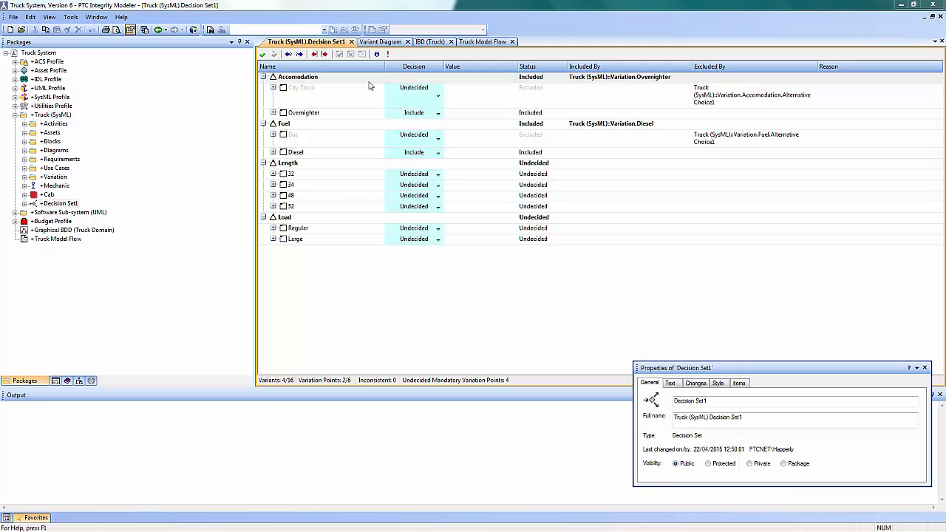
Review the Variant Diagram's accommodation options and the Day Cab and Sleeper Cab parts in the IBD (Truck) diagram
{"action": "left_click", "coordinate": [395, 44]}
{"action": "left_click", "coordinate": [395, 44]}
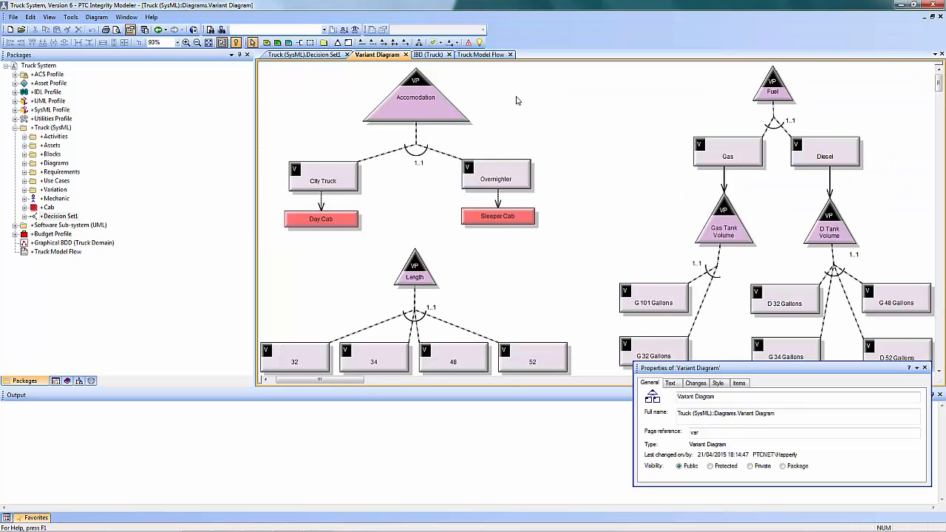
{"action": "left_click", "coordinate": [429, 54]}
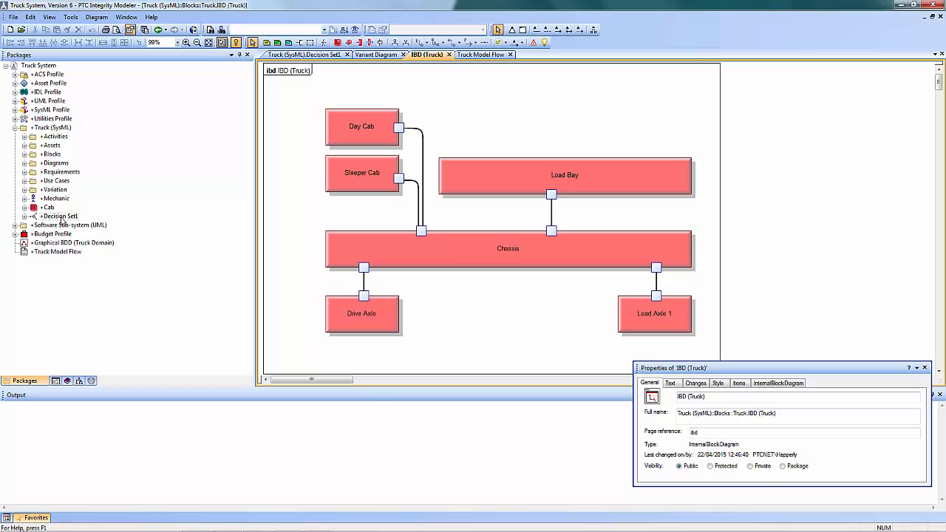
Create a product model from Decision Set1 and open its IBD (Truck) diagram from the Truck Model Flow
{"action": "right_click", "coordinate": [63, 218]}
{"action": "left_click", "coordinate": [110, 258]}
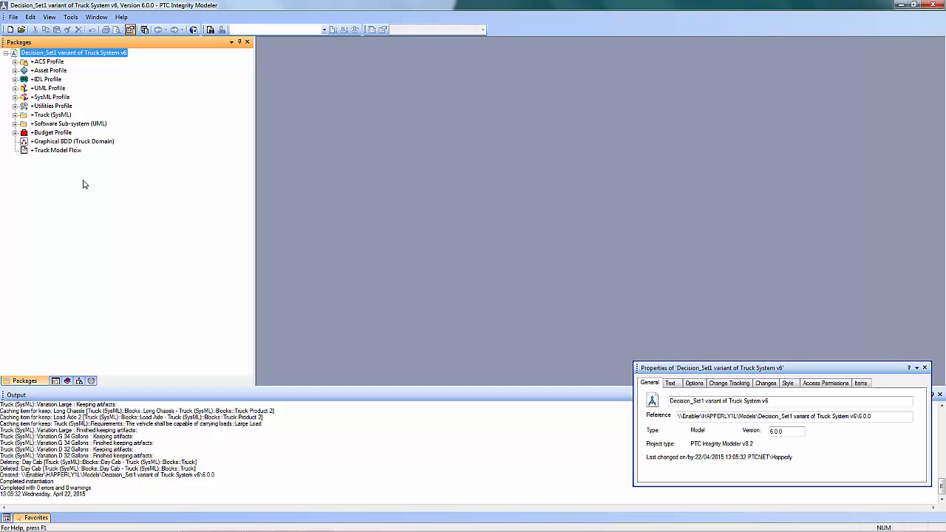
{"action": "double_click", "coordinate": [49, 151]}
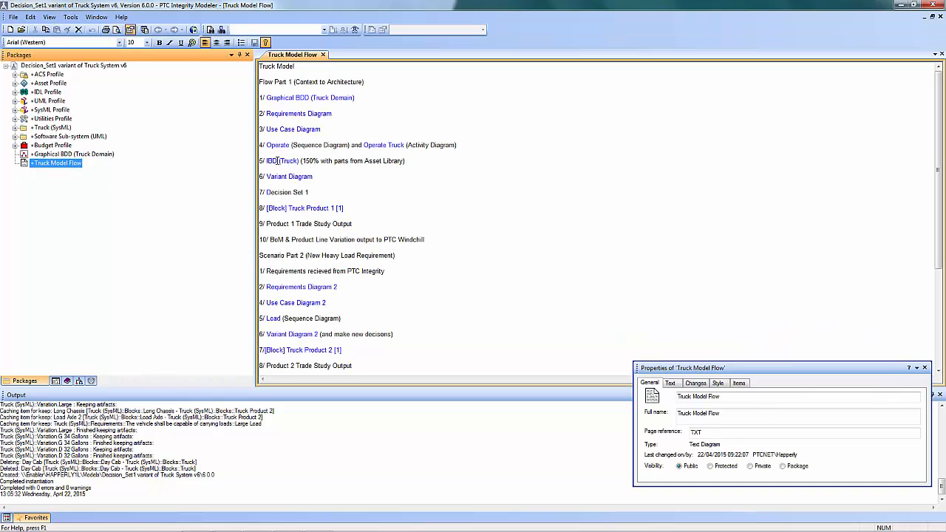
{"action": "double_click", "coordinate": [272, 161]}
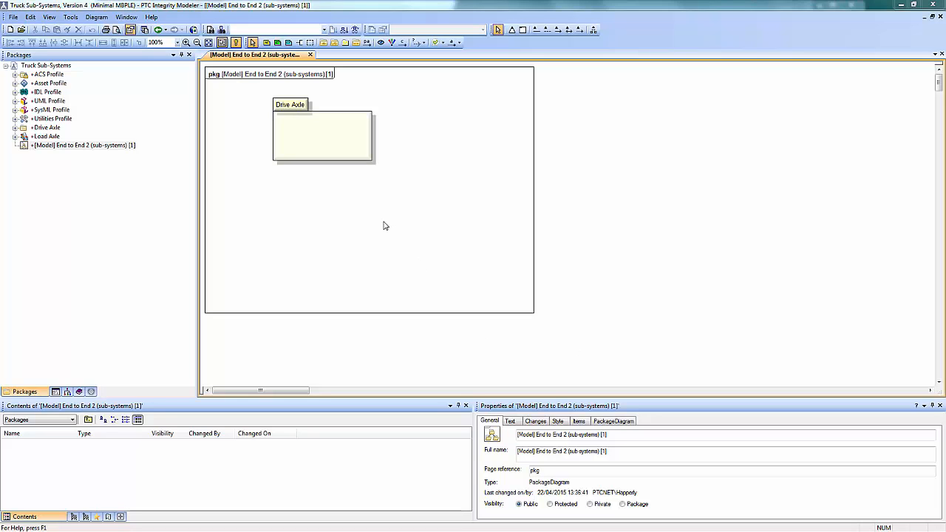
In the Truck Sub-Systems model, view the Drive Axle block definition diagram and the D Axle internal block diagram, and close both
{"action": "left_click", "coordinate": [296, 104]}
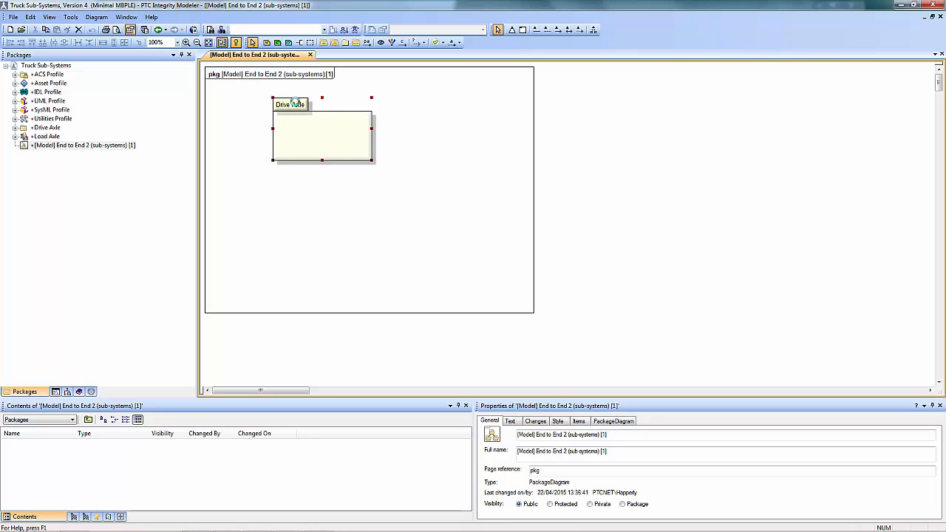
{"action": "double_click", "coordinate": [295, 104]}
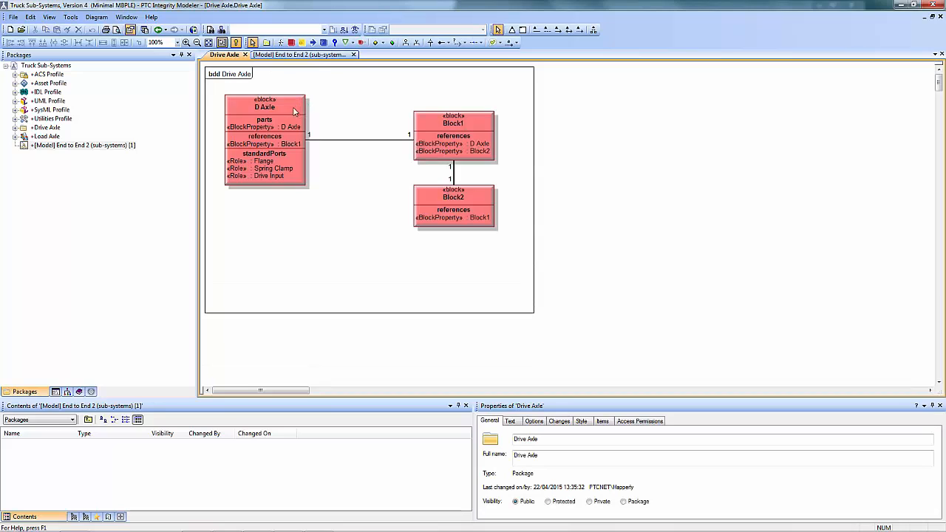
{"action": "double_click", "coordinate": [282, 104]}
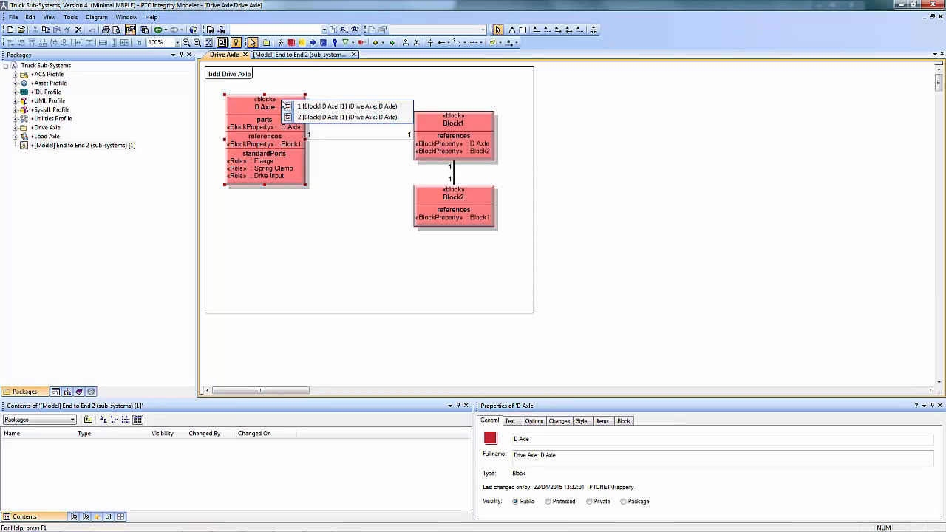
{"action": "left_click", "coordinate": [303, 106]}
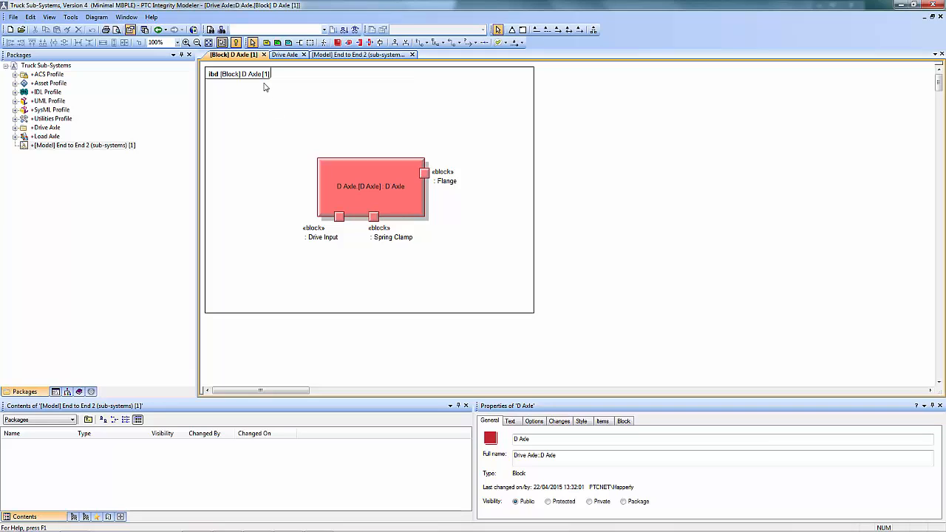
{"action": "left_click", "coordinate": [263, 55]}
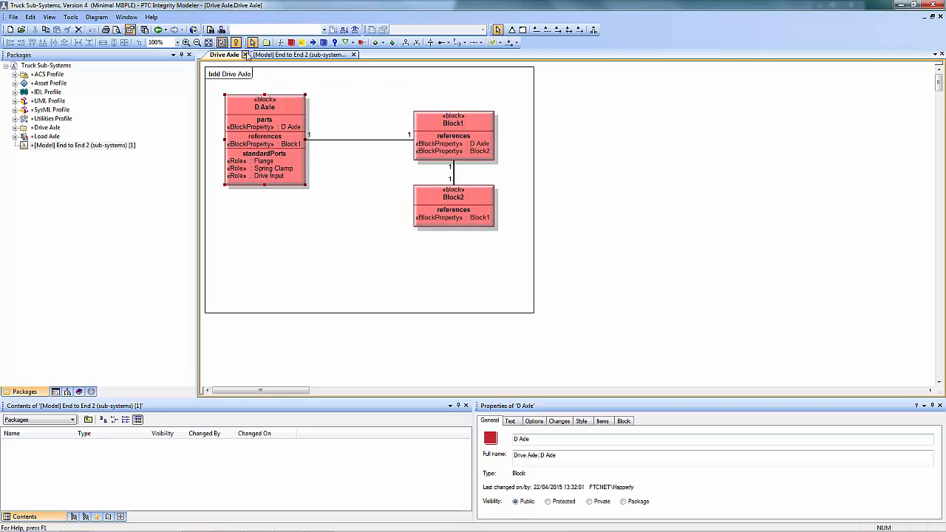
{"action": "left_click", "coordinate": [245, 55]}
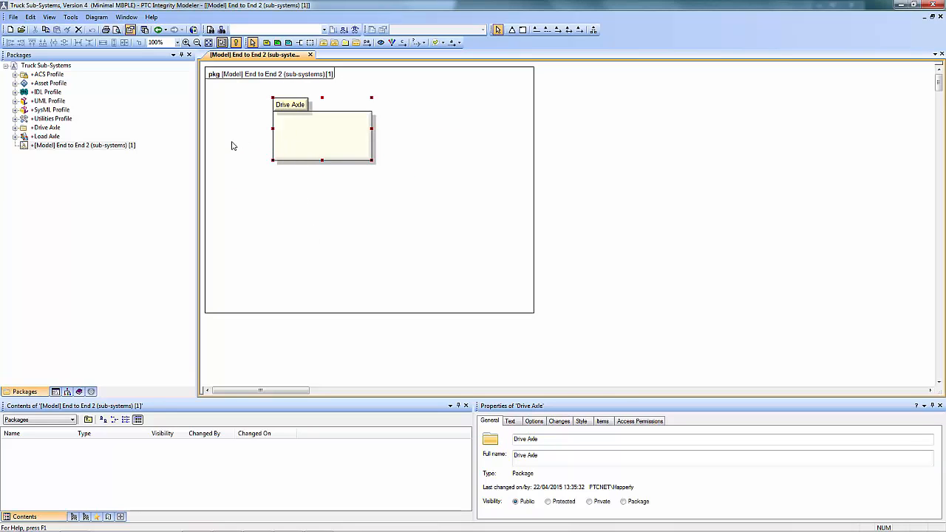
Apply the Asset stereotype to the Drive Axle package in the package diagram
{"action": "right_click", "coordinate": [283, 106]}
{"action": "mouse_move", "coordinate": [344, 271]}
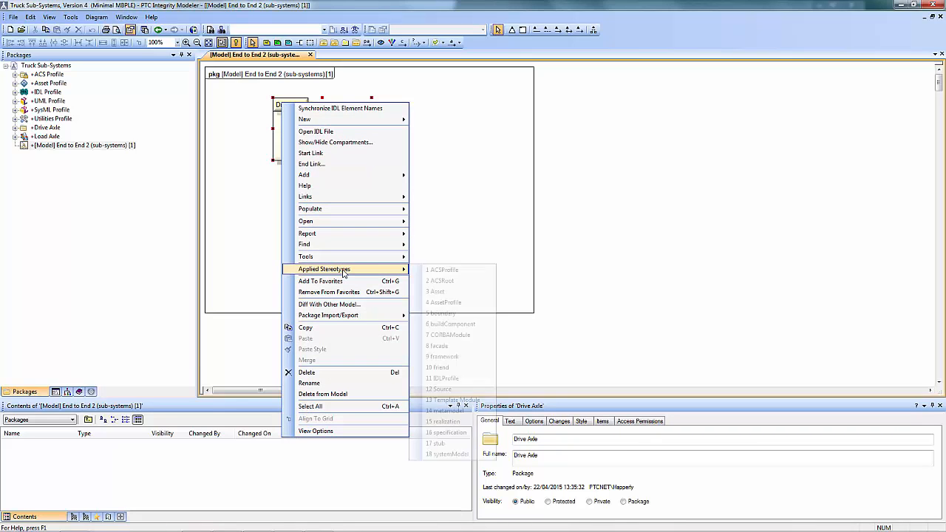
{"action": "left_click", "coordinate": [449, 291]}
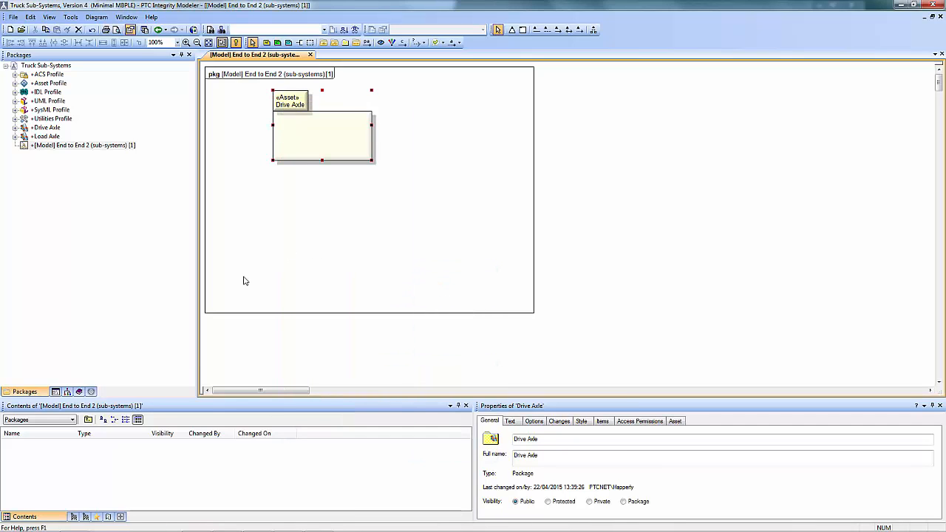
Show the Asset Library in the modeler and expand PTC Library 1 down to the contents of PTC Cat 1
{"action": "left_click", "coordinate": [91, 392]}
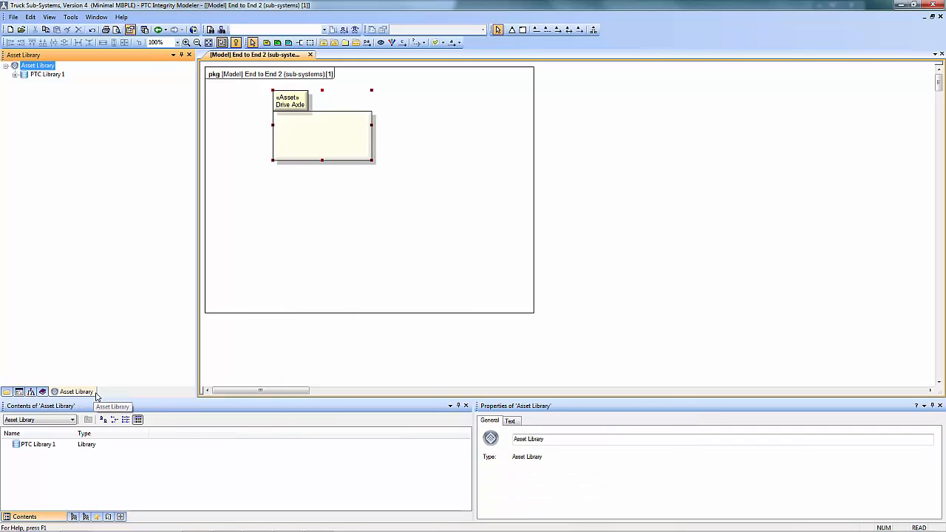
{"action": "left_click", "coordinate": [15, 75]}
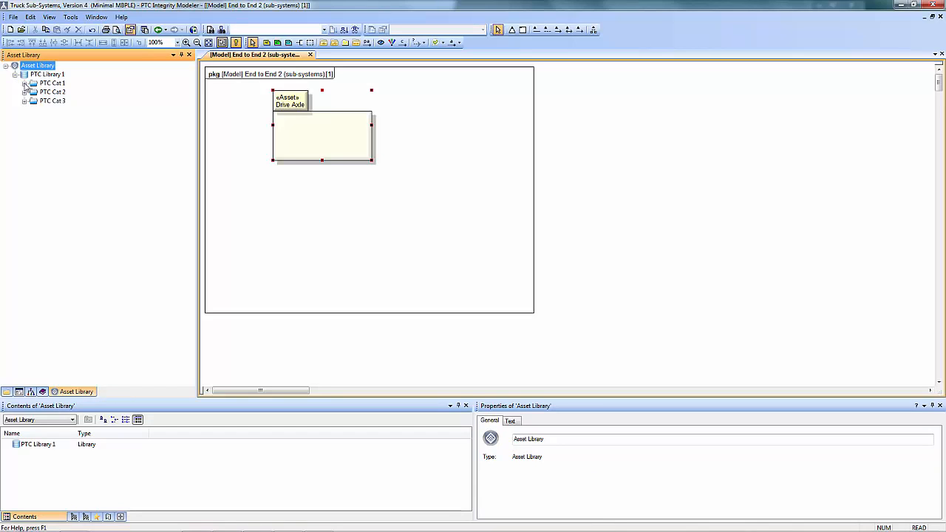
{"action": "left_click", "coordinate": [25, 83]}
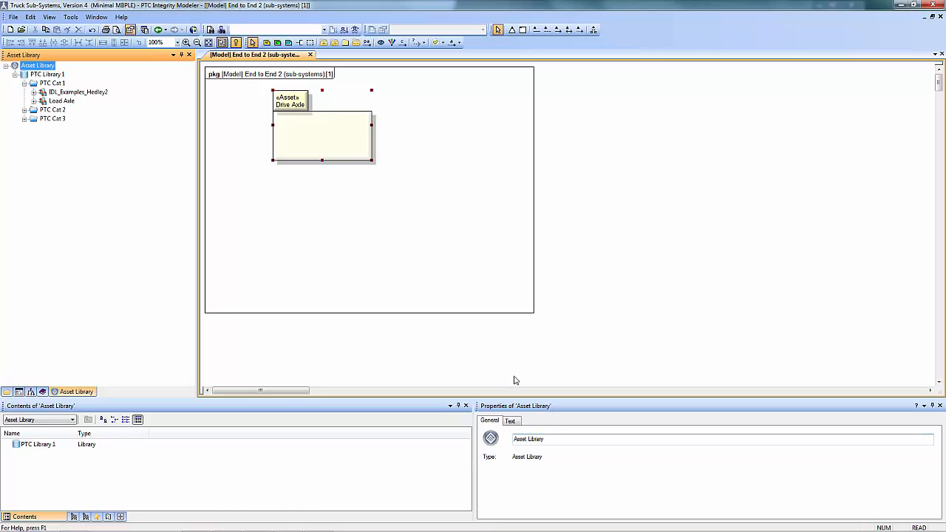
Switch to the Asset Library web page in Firefox, browse PTC Library 1's PTC Cat 1 catalog, and return to the modeler
{"action": "mouse_move", "coordinate": [163, 526]}
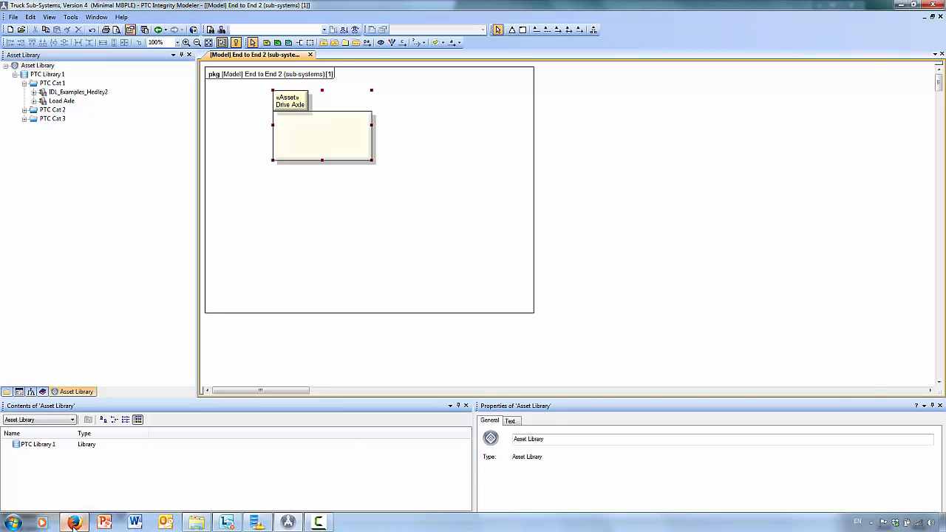
{"action": "left_click", "coordinate": [74, 523]}
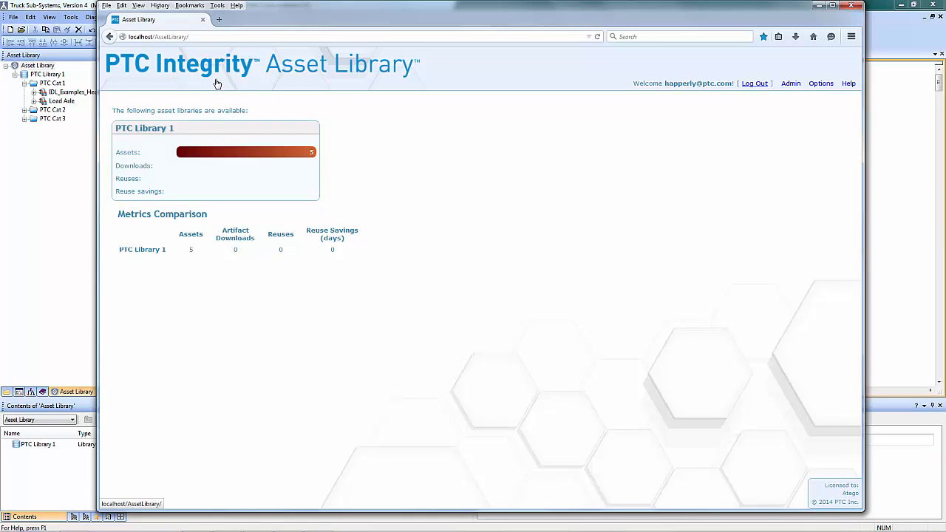
{"action": "left_click", "coordinate": [162, 130]}
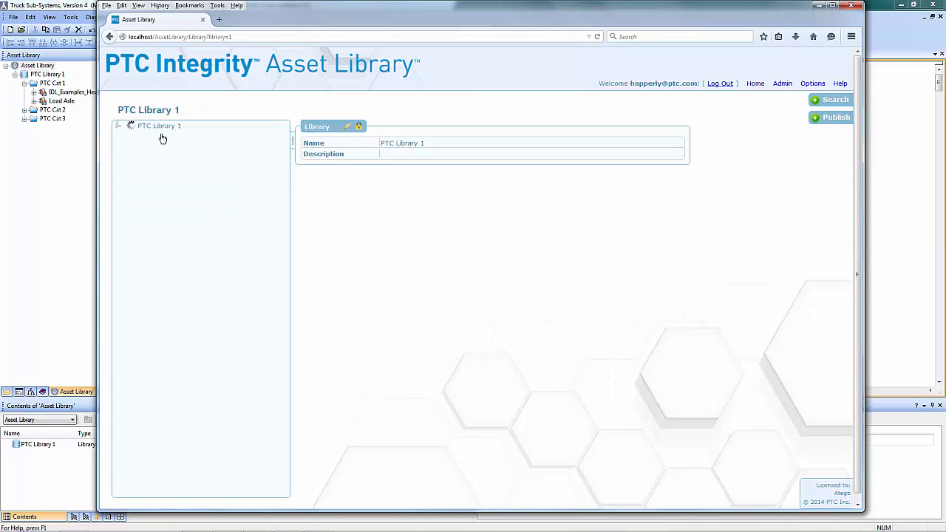
{"action": "left_click", "coordinate": [128, 138]}
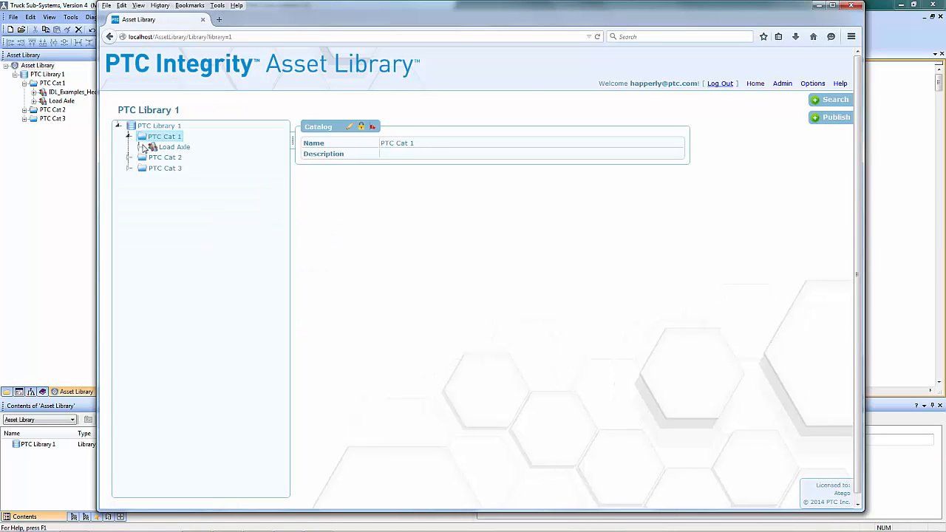
{"action": "left_click", "coordinate": [65, 195]}
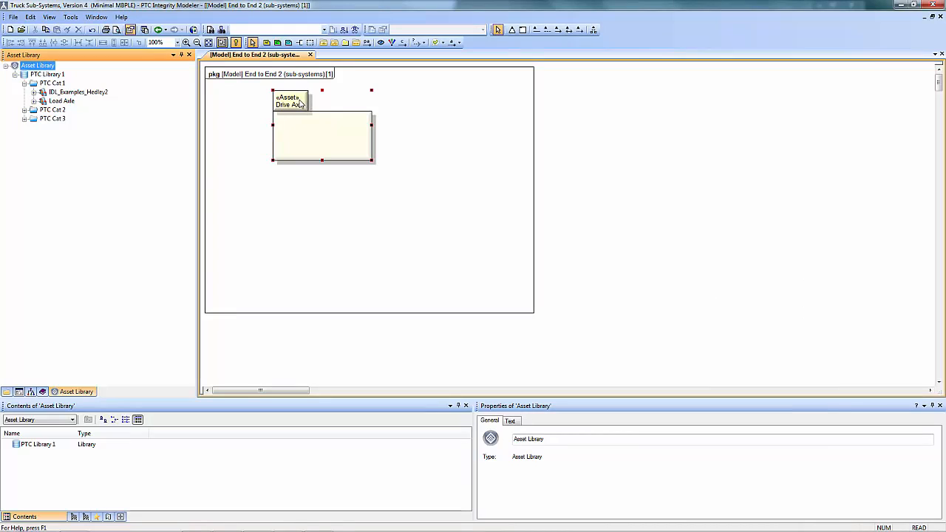
Publish the Drive Axle package from the diagram to PTC Cat 1 in the Asset Library as version 6
{"action": "left_click_drag", "start_coordinate": [301, 104], "coordinate": [58, 86]}
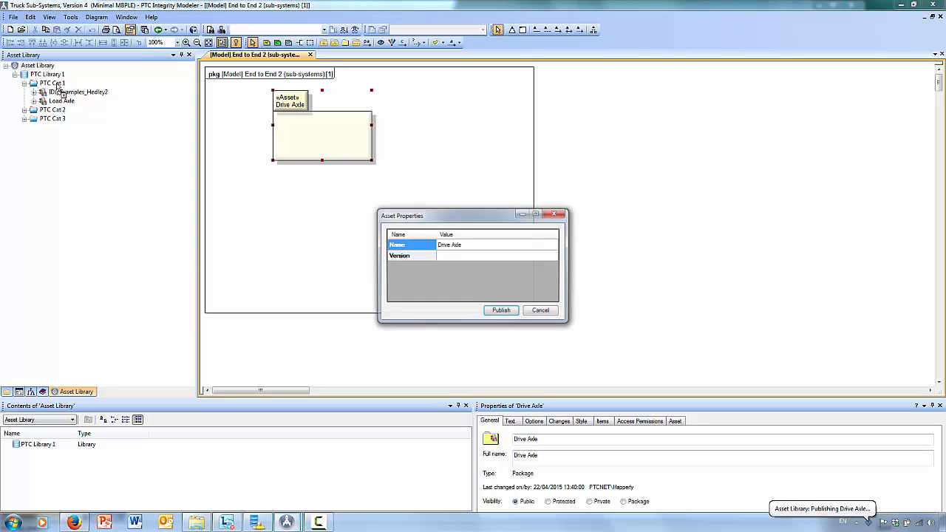
{"action": "left_click", "coordinate": [444, 257]}
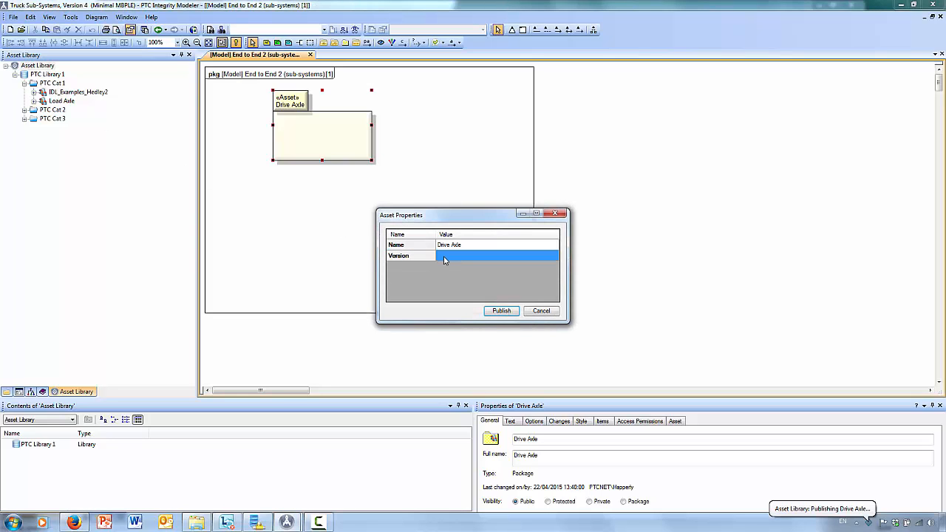
{"action": "left_click", "coordinate": [445, 257]}
{"action": "type", "text": "6"}
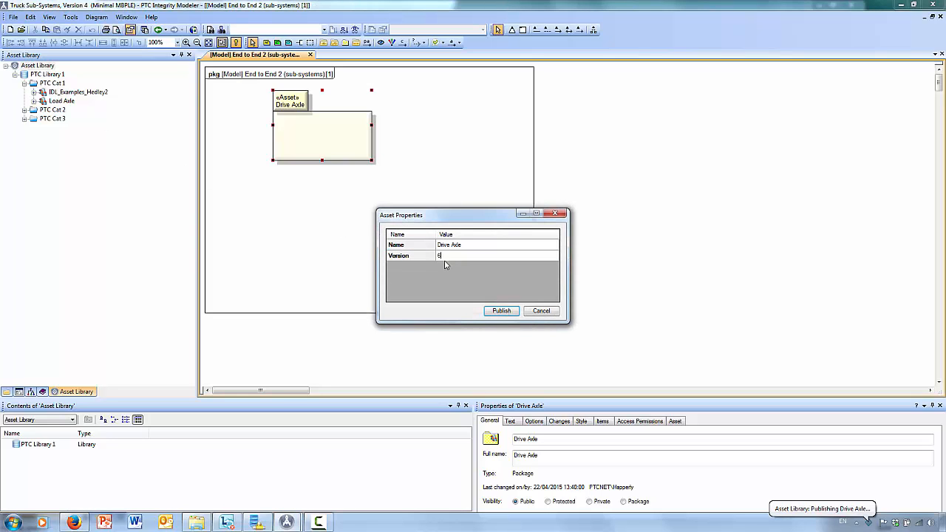
{"action": "left_click", "coordinate": [501, 311]}
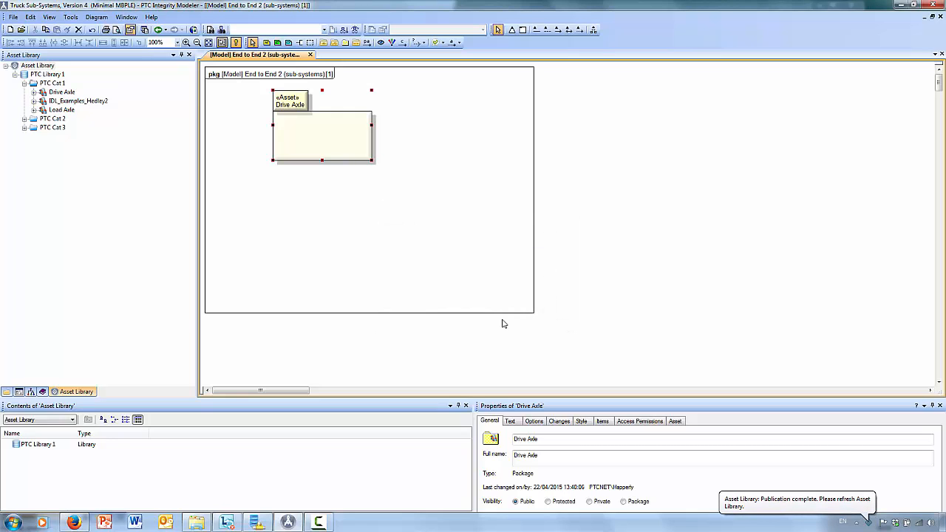
Switch to the Asset Library web page in Firefox, refresh it, expand the Drive Axle asset down to its Design contents, and maximize the window
{"action": "left_click", "coordinate": [74, 523]}
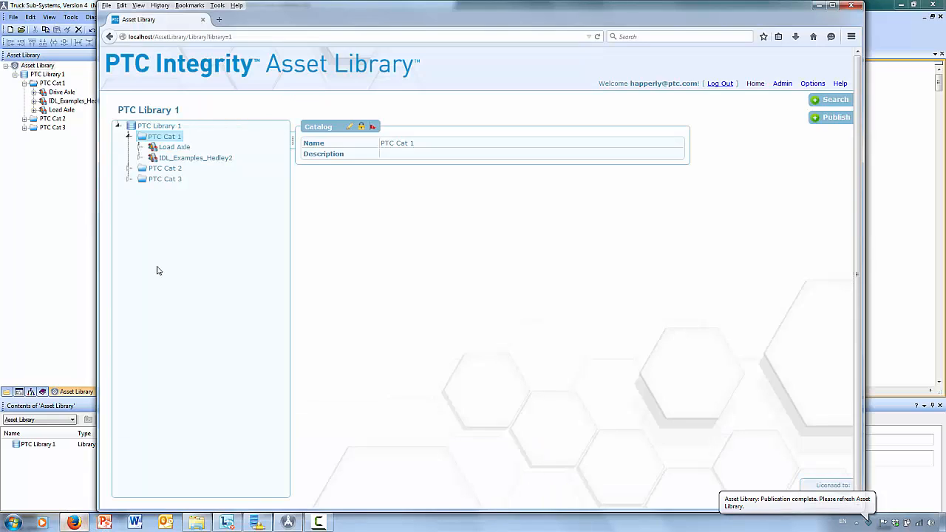
{"action": "key", "text": "F5"}
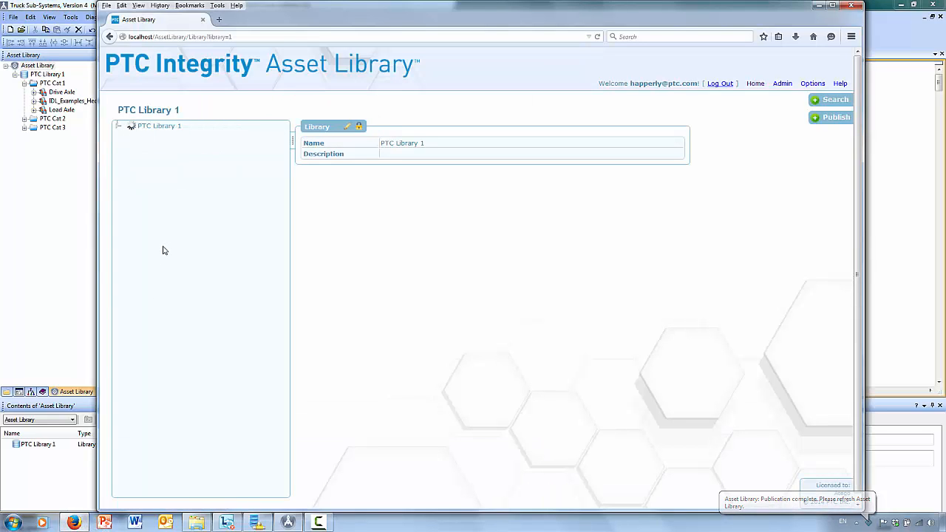
{"action": "left_click", "coordinate": [140, 169]}
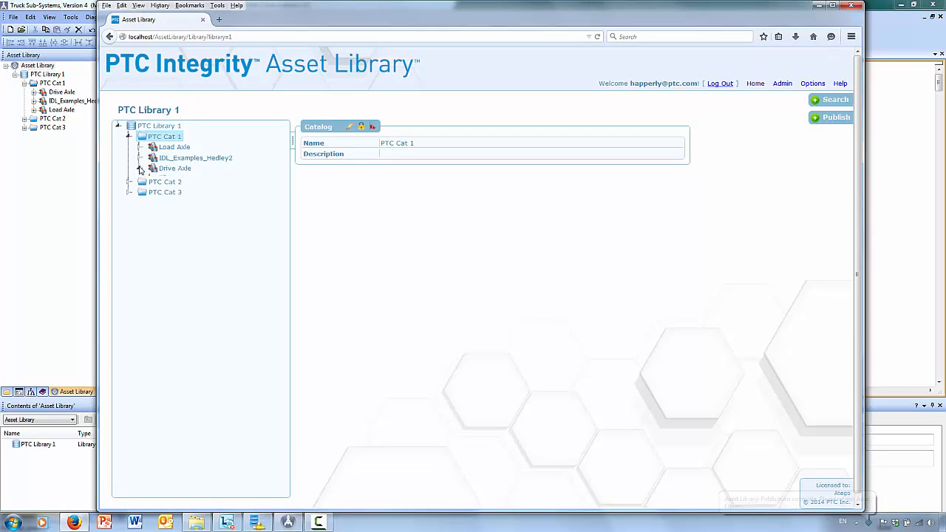
{"action": "left_click", "coordinate": [150, 180]}
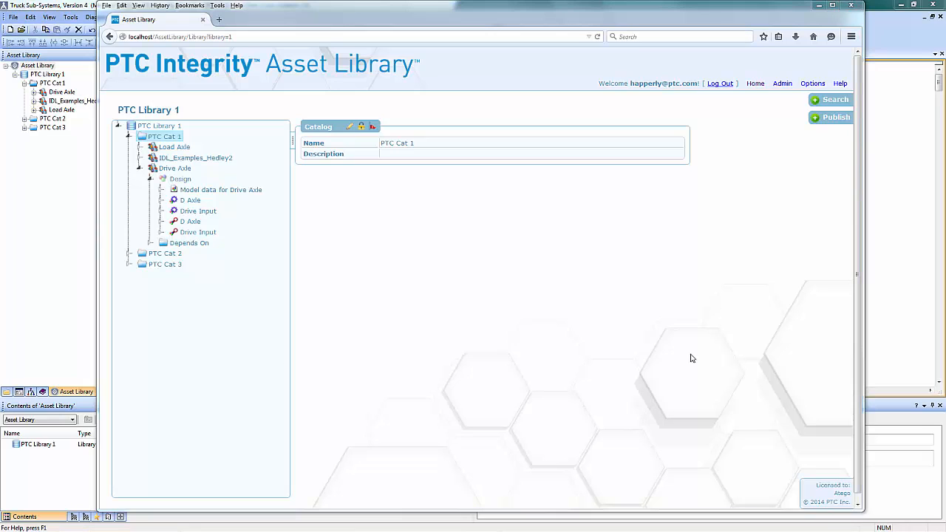
{"action": "left_click", "coordinate": [832, 5]}
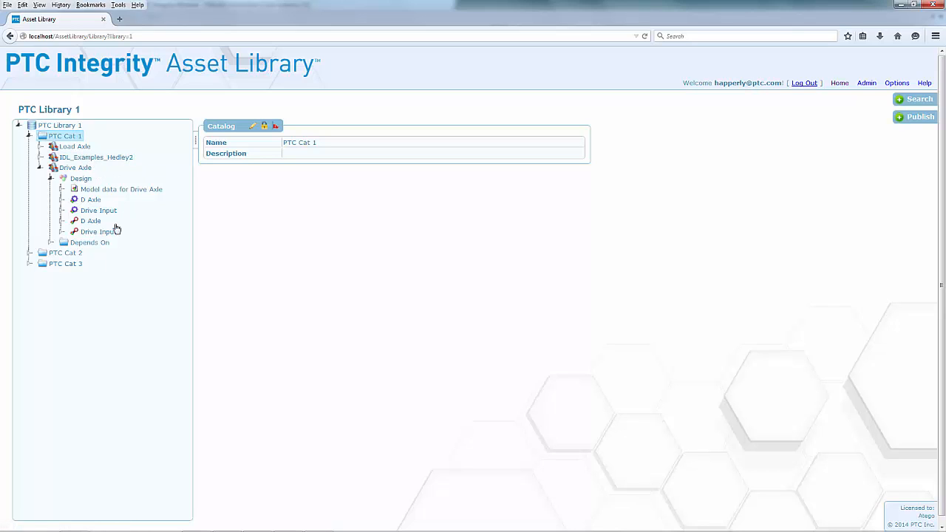
Edit the Drive Axle asset to a development effort of 34 days, estimated reuse effort of 4 days and state Published, and save it
{"action": "left_click", "coordinate": [77, 169]}
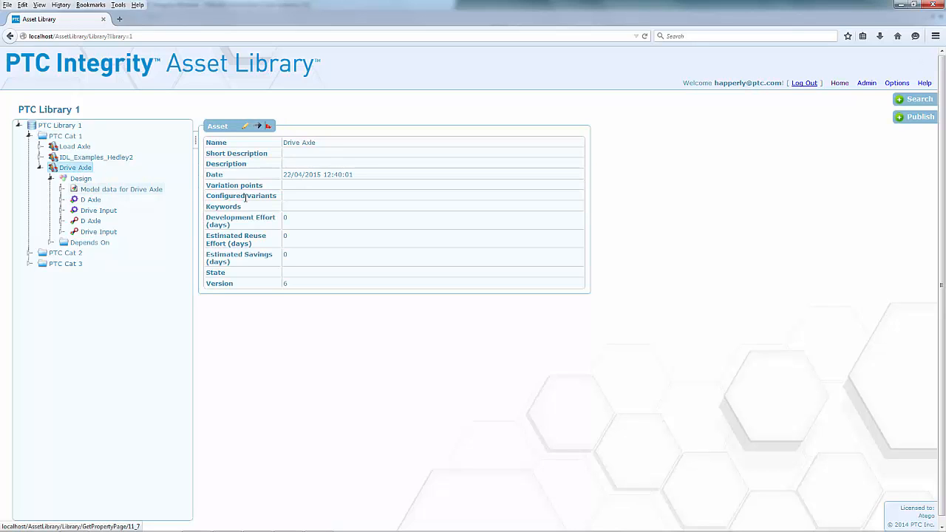
{"action": "left_click", "coordinate": [245, 126]}
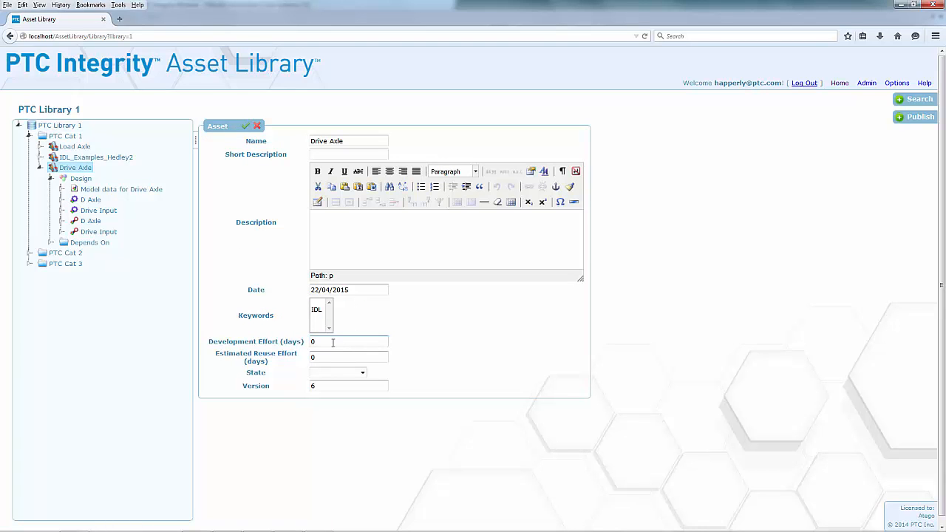
{"action": "left_click_drag", "start_coordinate": [331, 342], "coordinate": [307, 357]}
{"action": "type", "text": "34"}
{"action": "type", "text": "4"}
{"action": "left_click", "coordinate": [362, 373]}
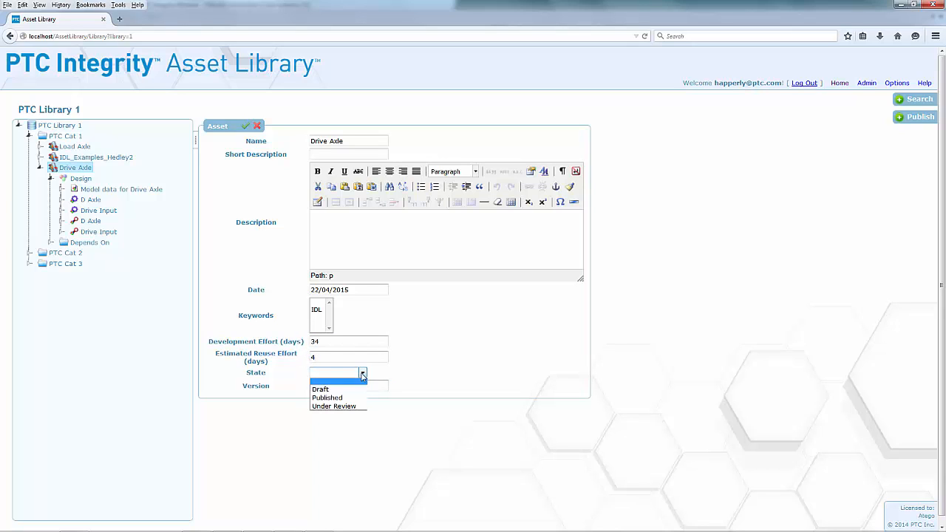
{"action": "left_click", "coordinate": [330, 397]}
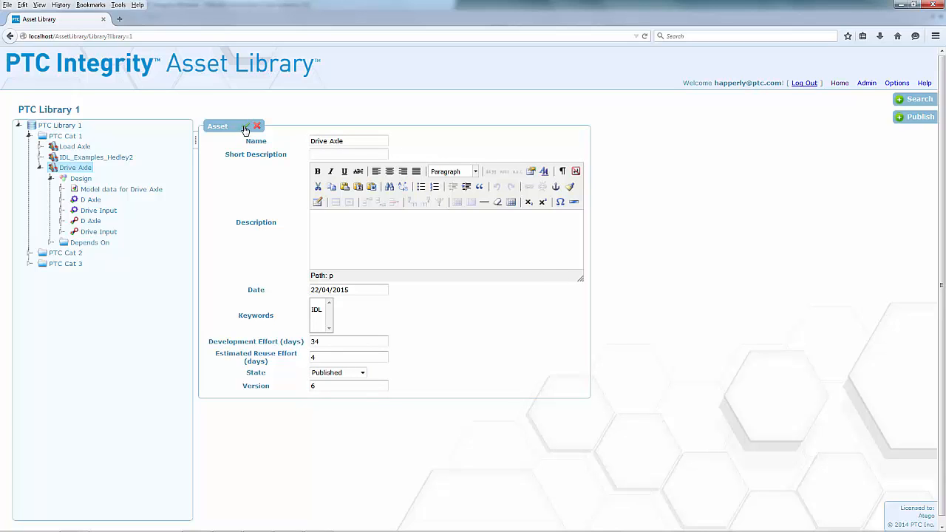
{"action": "left_click", "coordinate": [246, 128]}
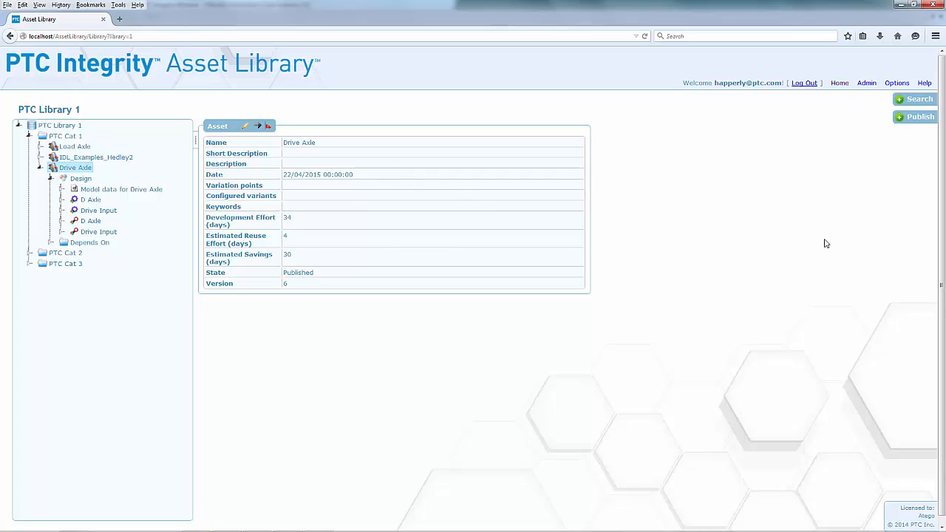
Search the Asset Library for the text "axle"
{"action": "left_click", "coordinate": [920, 99]}
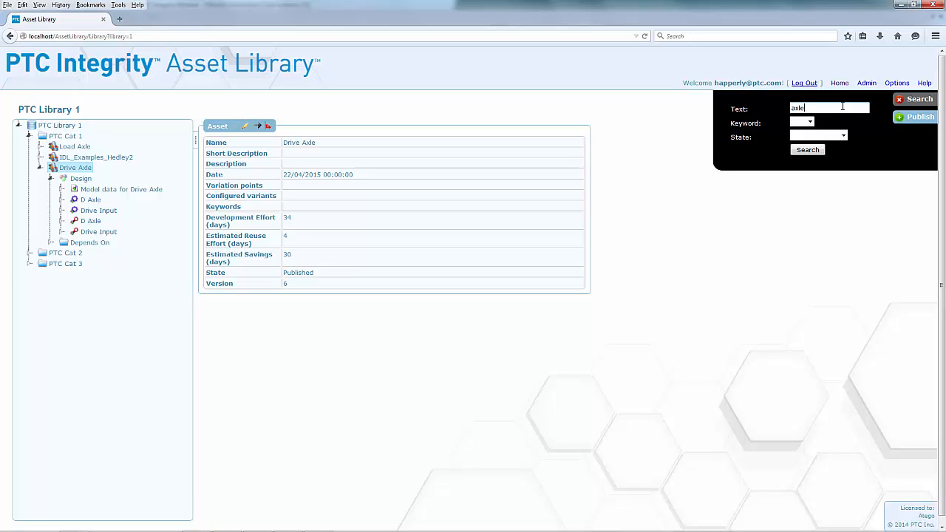
{"action": "left_click", "coordinate": [804, 122]}
{"action": "left_click", "coordinate": [834, 126]}
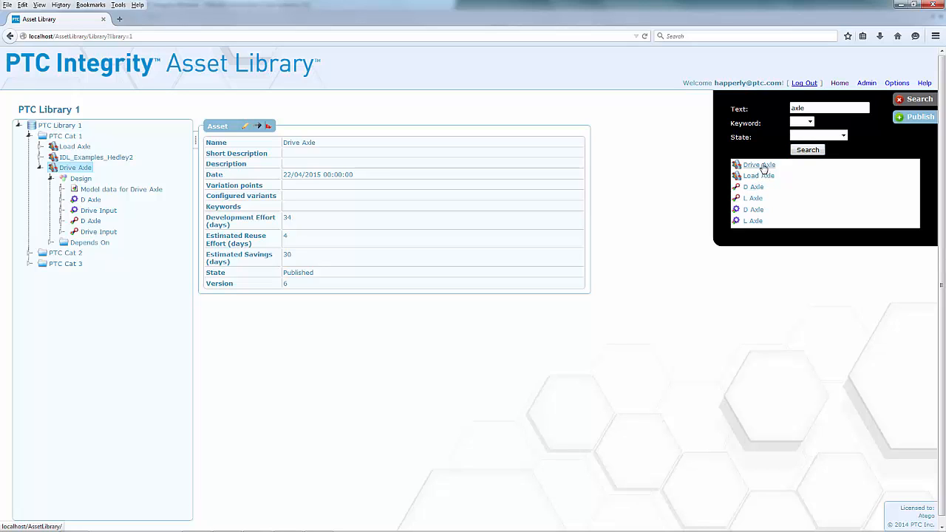
Review the details of the Load Axle, Drive Axle, D Axle and L Axle search results, and return to the PTC Cat 1 catalog
{"action": "left_click", "coordinate": [757, 176]}
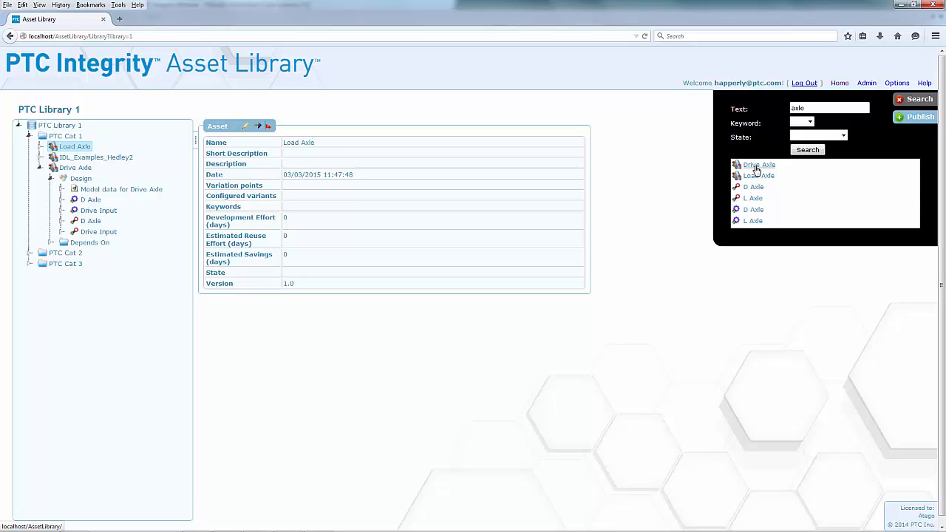
{"action": "left_click", "coordinate": [758, 167]}
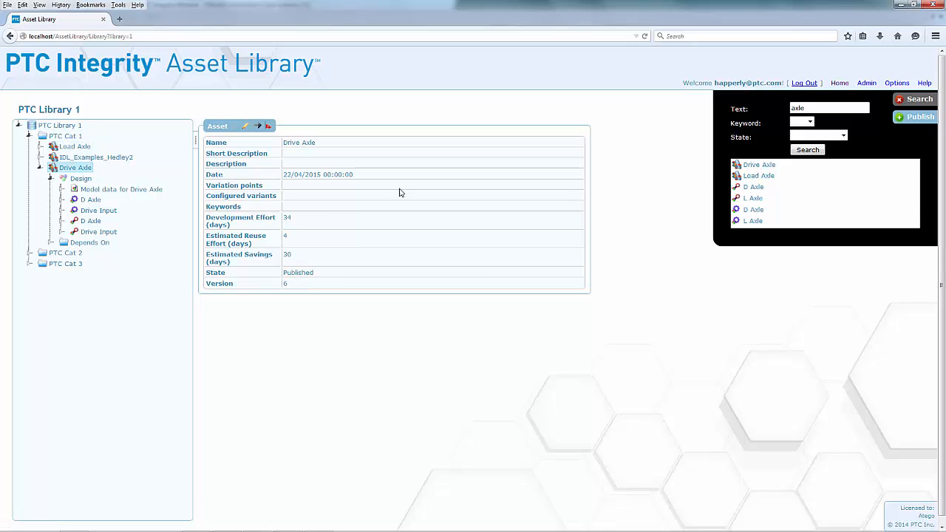
{"action": "left_click", "coordinate": [754, 188]}
{"action": "left_click", "coordinate": [753, 198]}
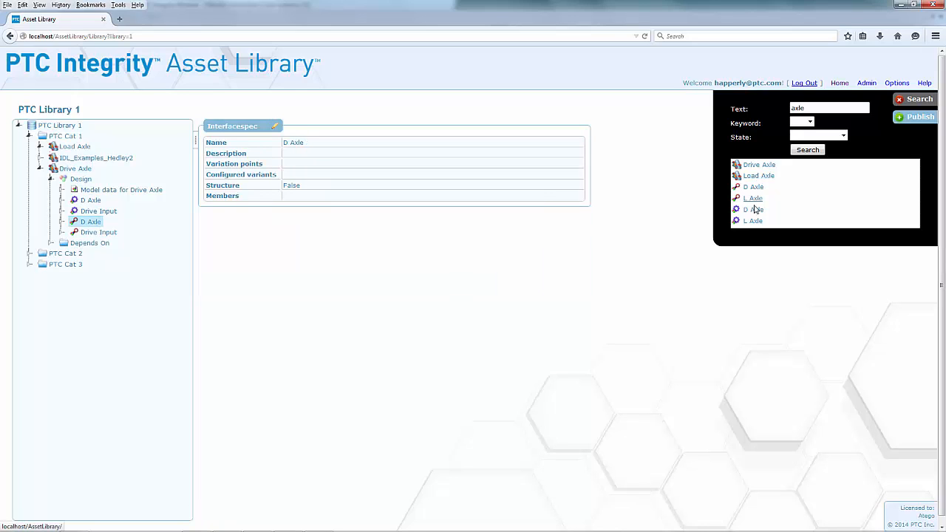
{"action": "left_click", "coordinate": [754, 220]}
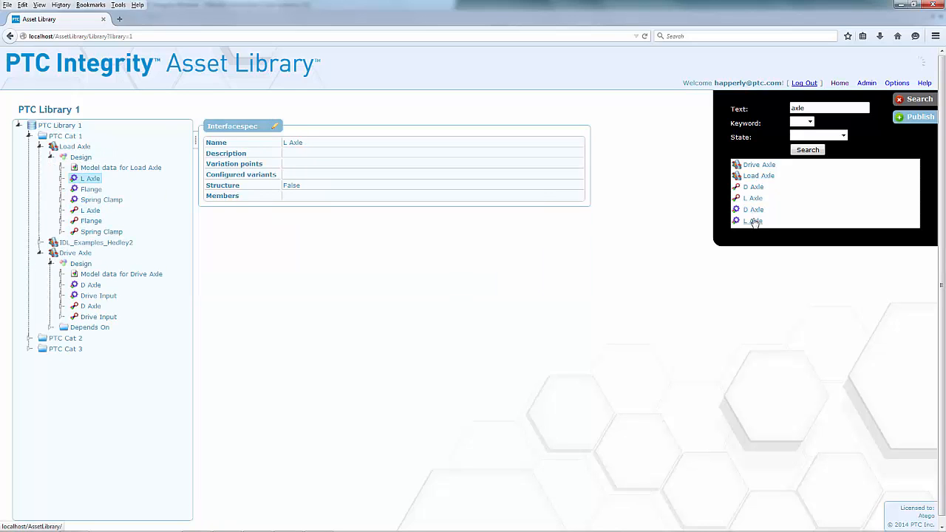
{"action": "left_click", "coordinate": [760, 165]}
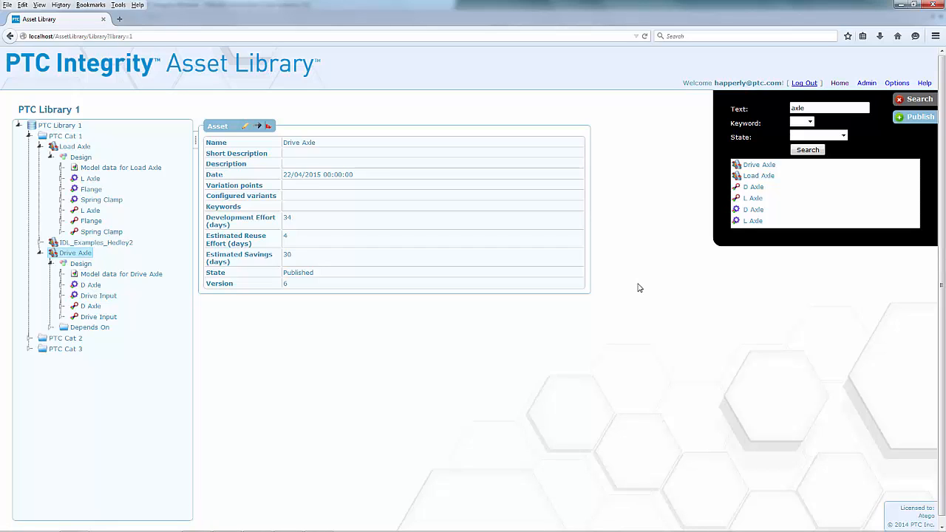
{"action": "left_click", "coordinate": [66, 137]}
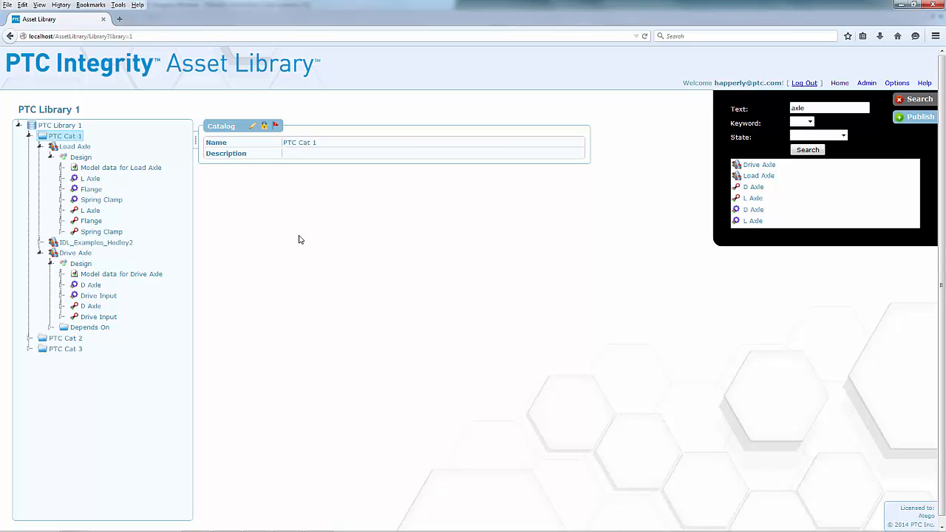
Switch to the Truck System model in PTC Integrity Modeler and reuse the Drive Axle asset in the Truck Packages diagram, importing it as SysML
{"action": "mouse_move", "coordinate": [256, 524]}
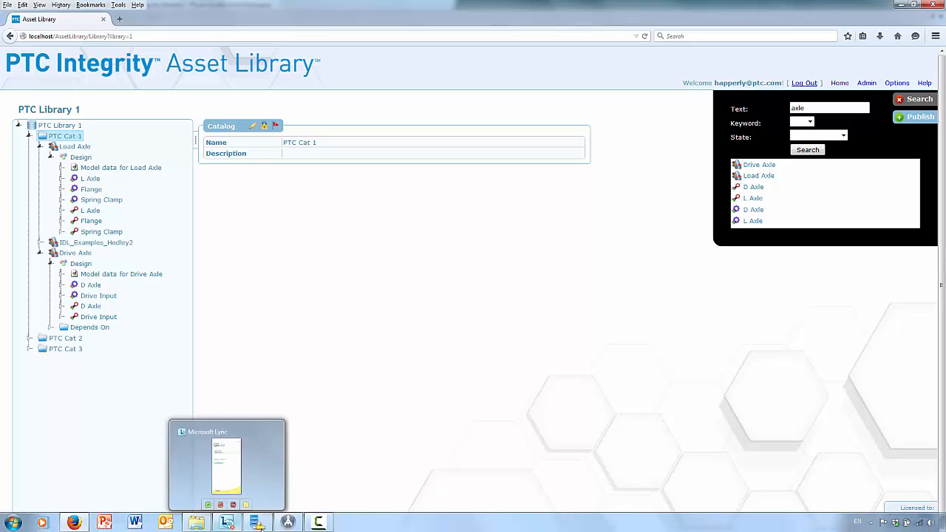
{"action": "left_click", "coordinate": [288, 523]}
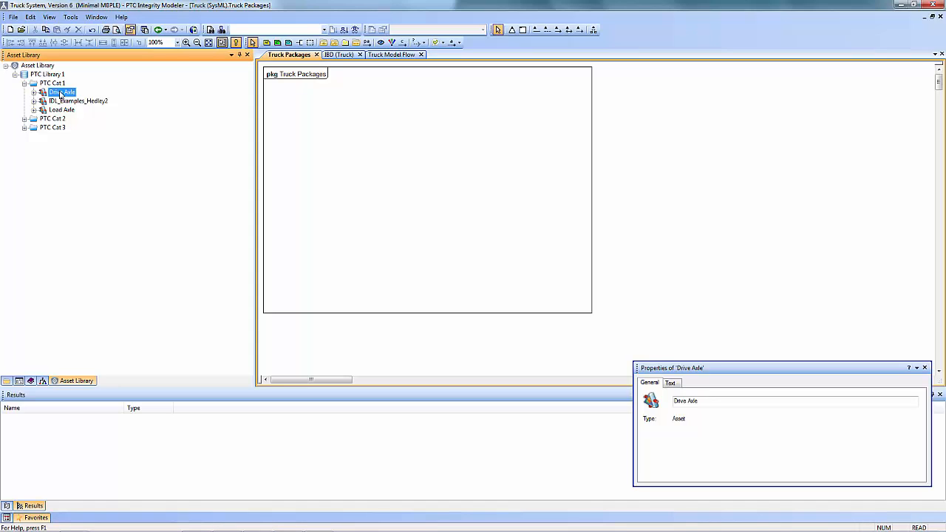
{"action": "left_click_drag", "start_coordinate": [60, 96], "coordinate": [321, 118]}
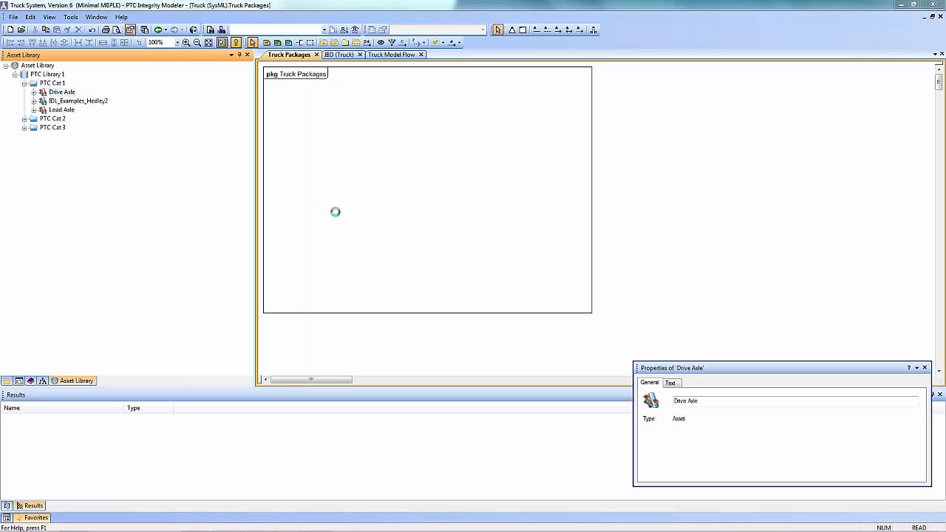
{"action": "left_click", "coordinate": [479, 265]}
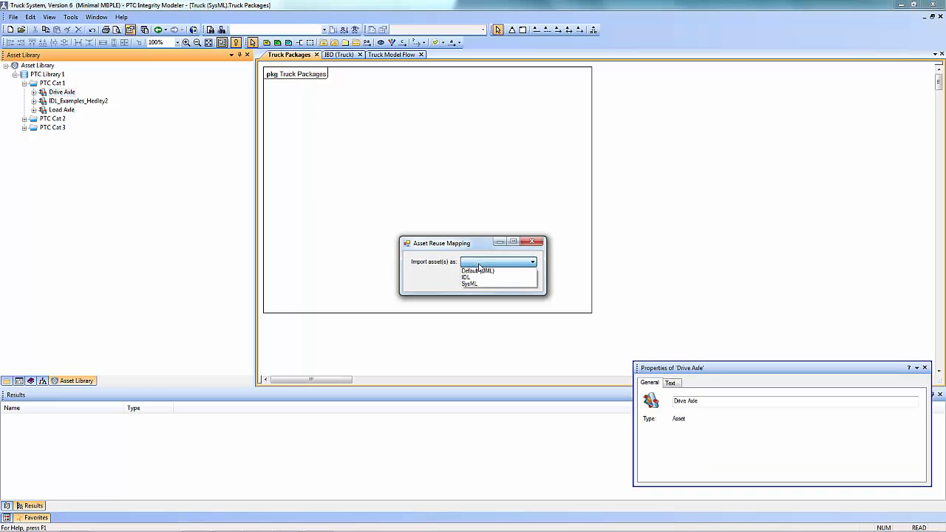
{"action": "left_click", "coordinate": [479, 280]}
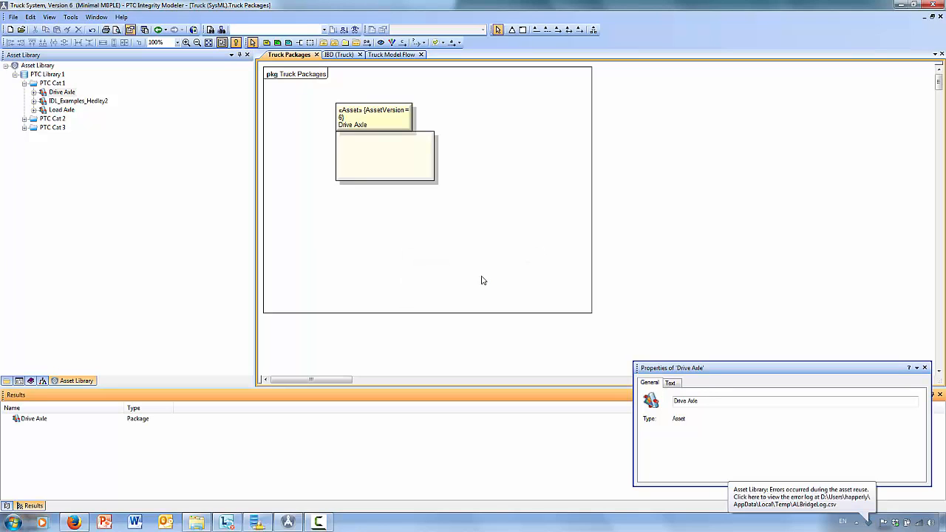
Move and enlarge the Drive Axle package to fill most of the Truck Packages diagram, and show its asset tag values
{"action": "left_click", "coordinate": [375, 123]}
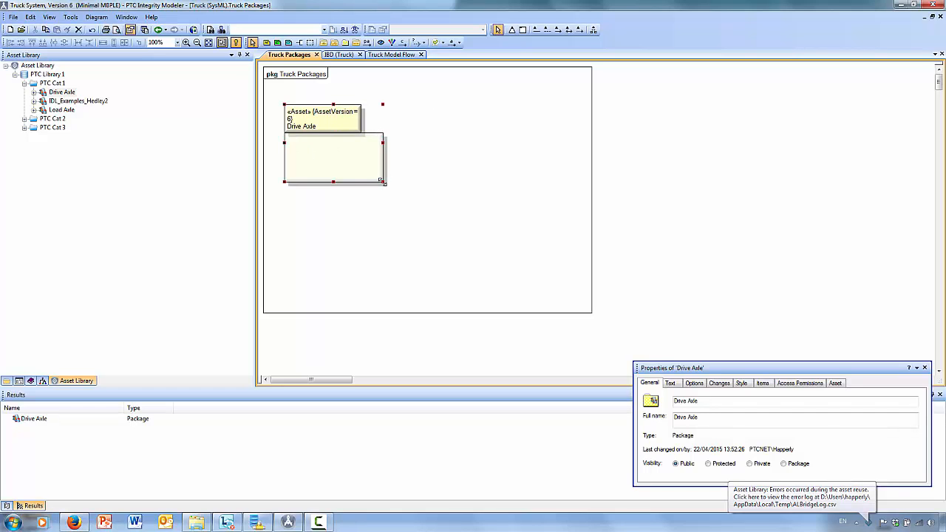
{"action": "left_click_drag", "start_coordinate": [383, 181], "coordinate": [551, 288]}
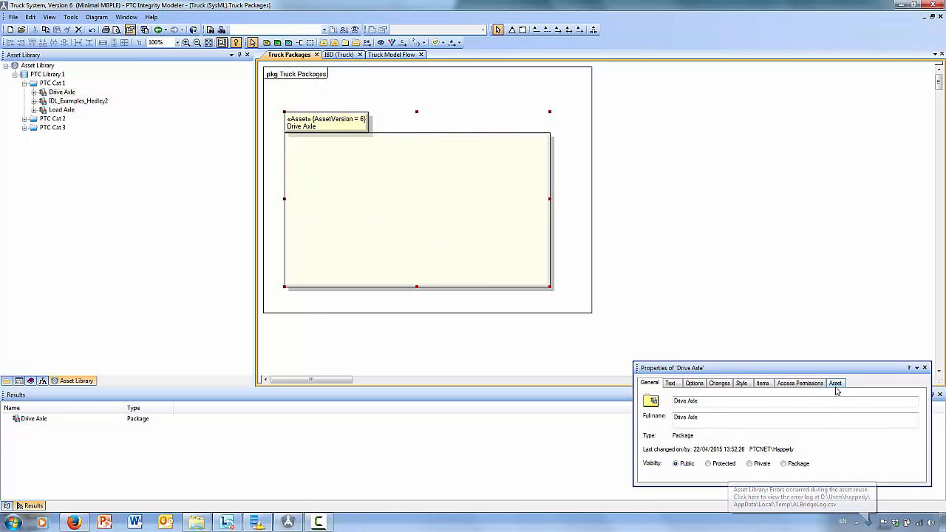
{"action": "left_click", "coordinate": [835, 383]}
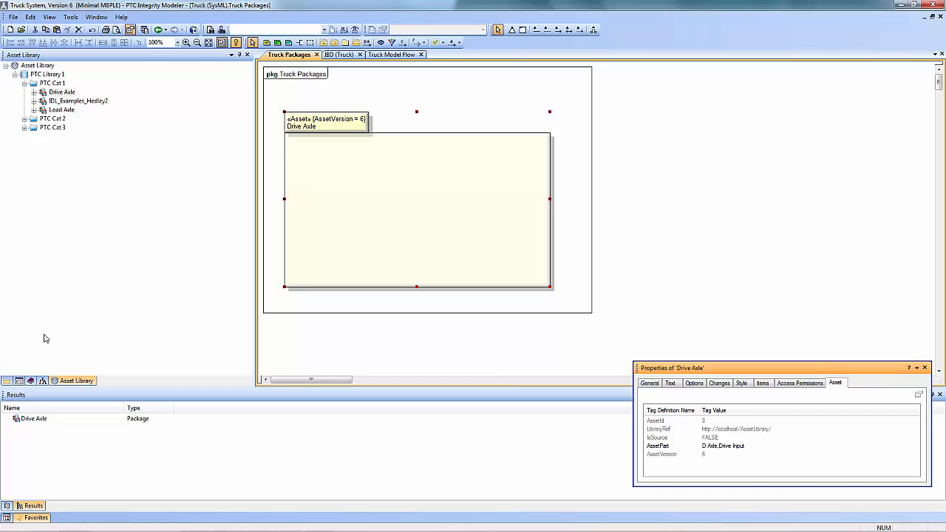
Add the Truck block's Drive Axle part below the Chassis in IBD (Truck), and expand the imported Drive Axle package in the package tree
{"action": "left_click", "coordinate": [8, 382]}
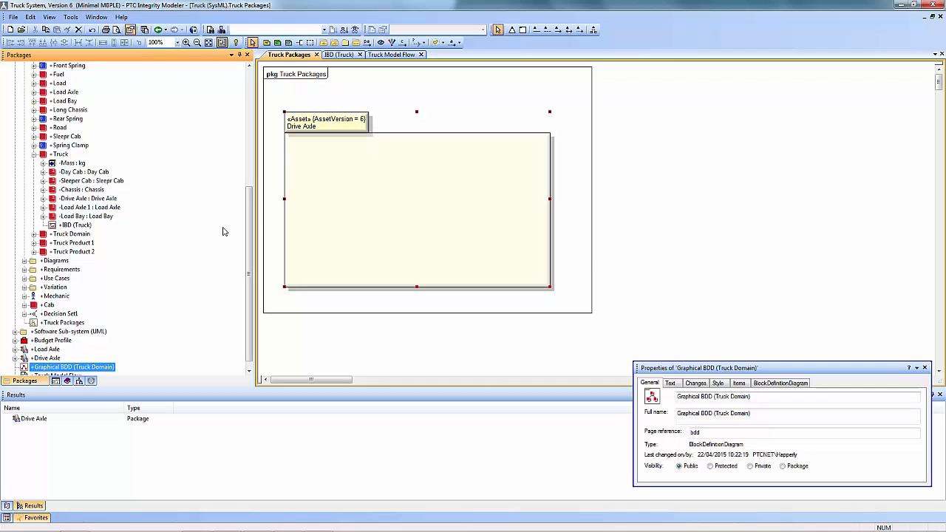
{"action": "left_click_drag", "start_coordinate": [250, 202], "coordinate": [250, 247]}
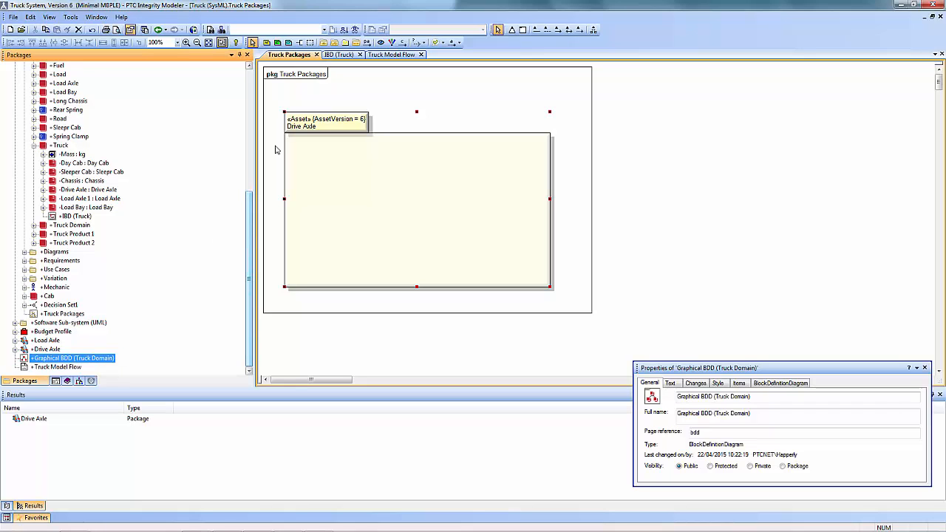
{"action": "left_click", "coordinate": [340, 54]}
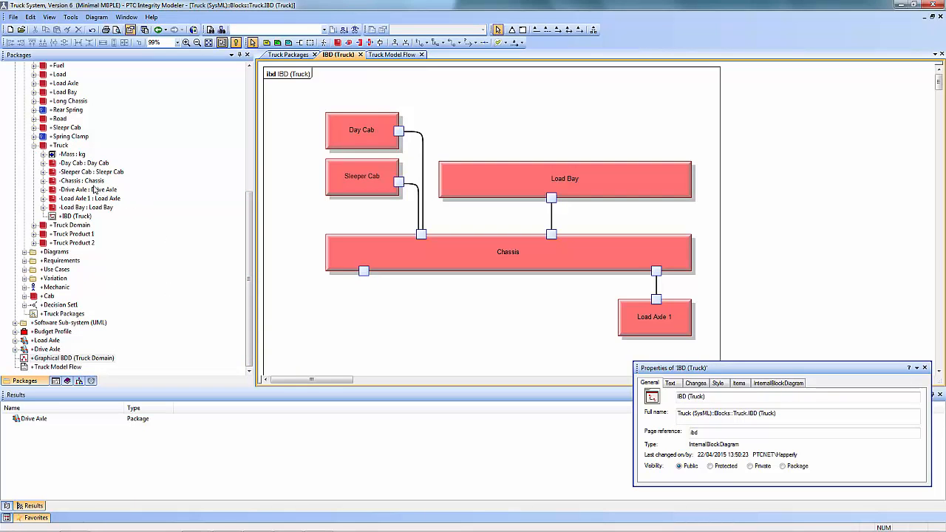
{"action": "left_click_drag", "start_coordinate": [72, 358], "coordinate": [343, 323]}
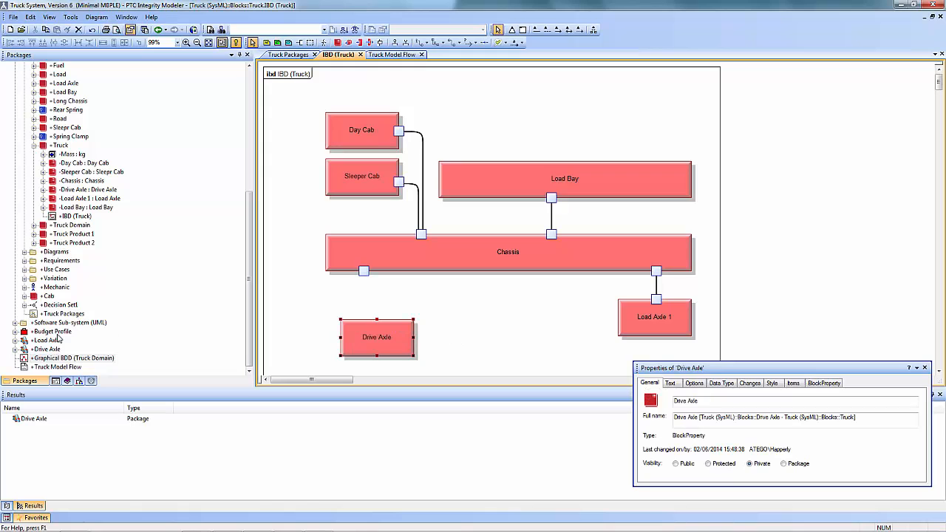
{"action": "left_click", "coordinate": [15, 349]}
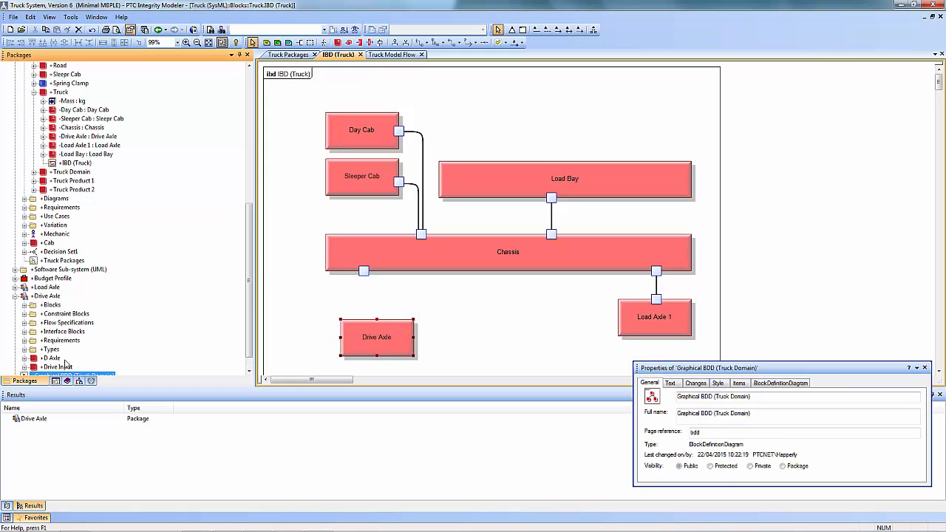
Add a full port typed by Drive Input to the upper edge of the Drive Axle part, and place its label above the part
{"action": "left_click", "coordinate": [368, 323]}
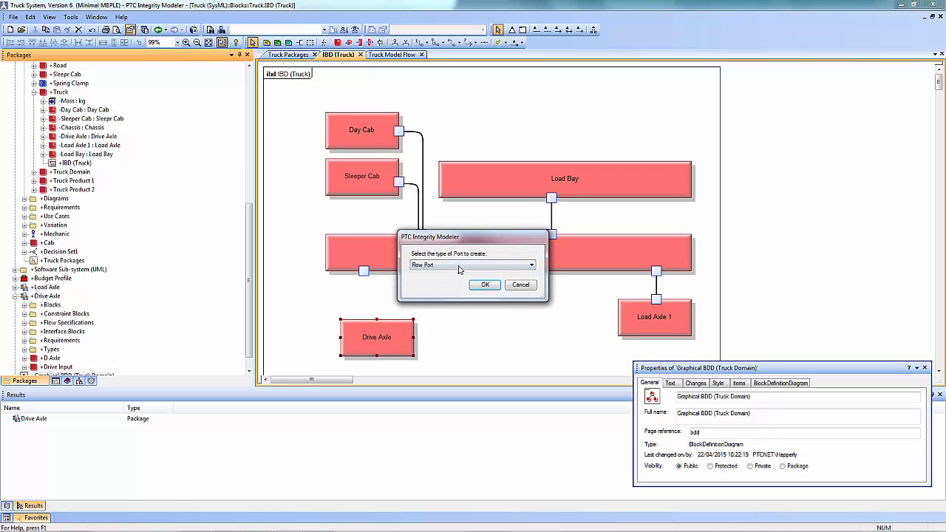
{"action": "left_click", "coordinate": [459, 267]}
{"action": "left_click", "coordinate": [452, 281]}
{"action": "left_click", "coordinate": [484, 285]}
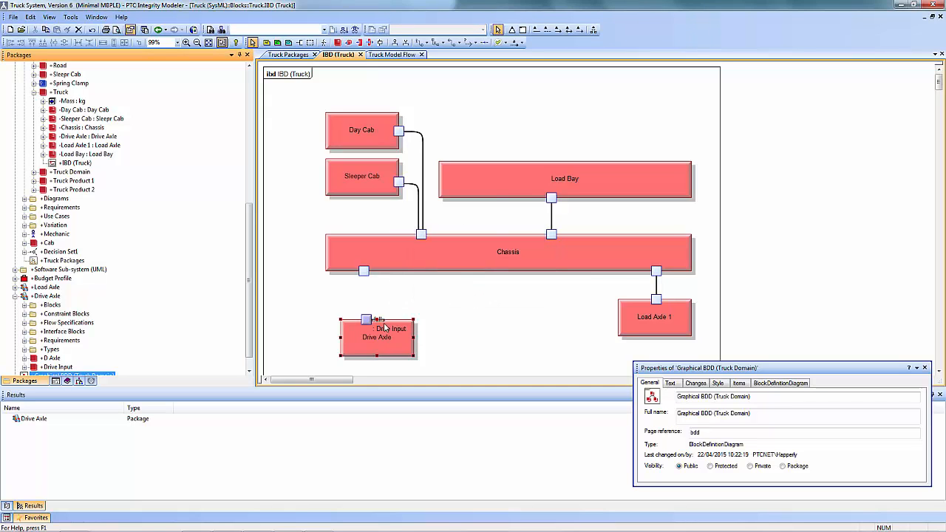
{"action": "left_click_drag", "start_coordinate": [386, 328], "coordinate": [391, 305]}
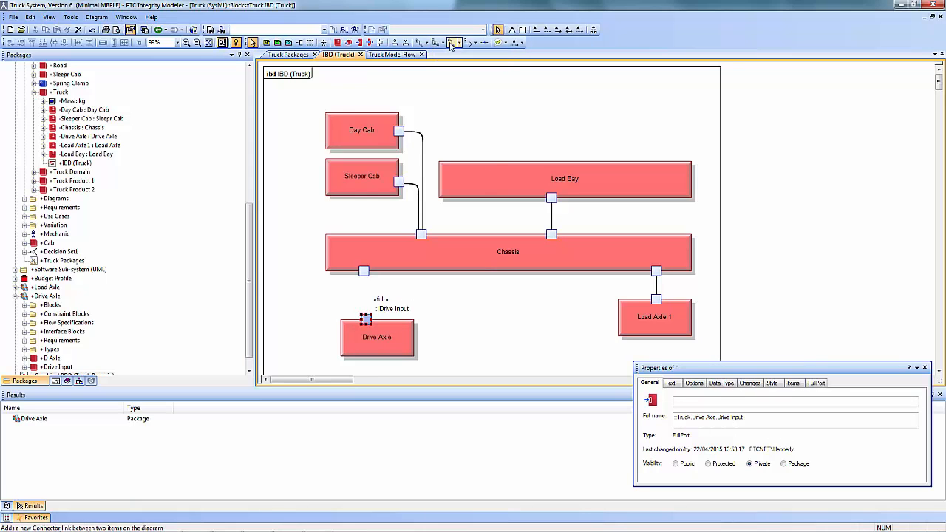
Connect the free port on the Chassis's lower edge to the Drive Axle's Drive Input port with a connector, keeping the default name
{"action": "left_click", "coordinate": [451, 44]}
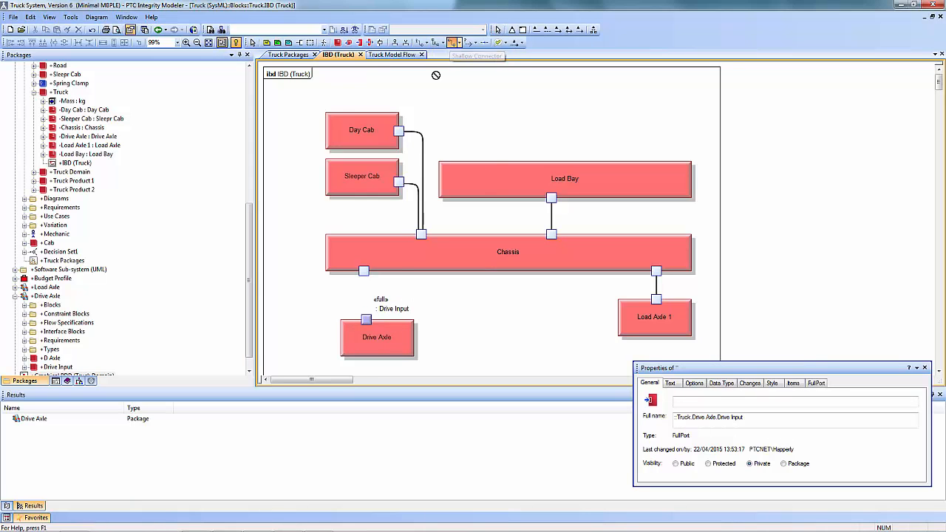
{"action": "left_click", "coordinate": [366, 316]}
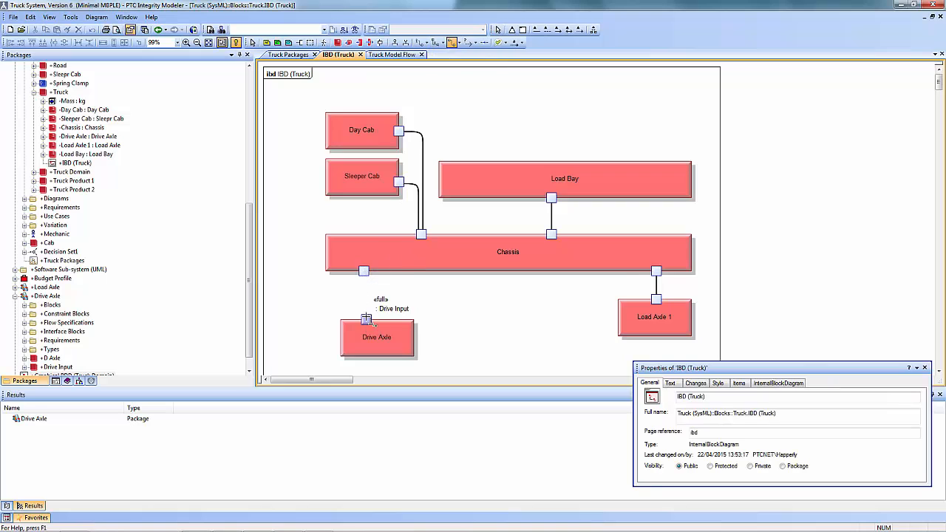
{"action": "left_click", "coordinate": [510, 324]}
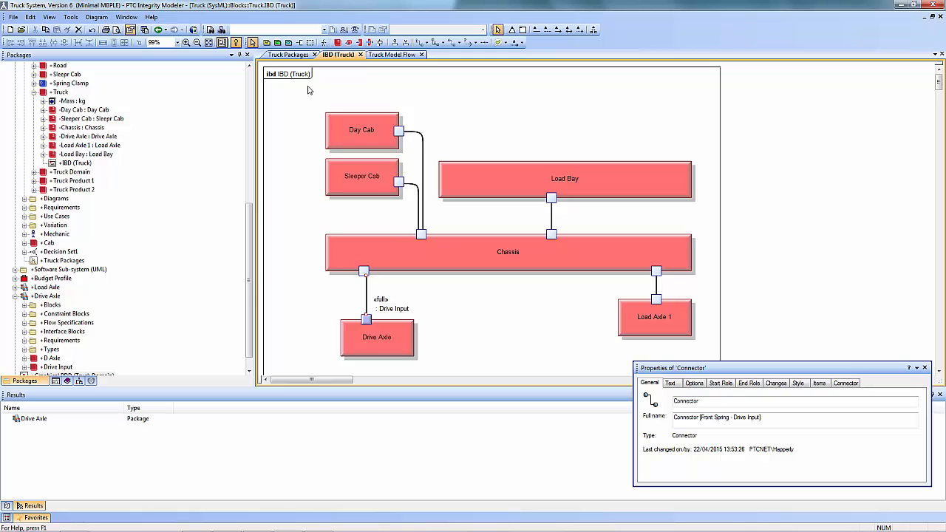
View the Drive Axle package from the Truck Packages diagram in the Asset Library, and switch to Firefox to see its asset details
{"action": "left_click", "coordinate": [290, 54]}
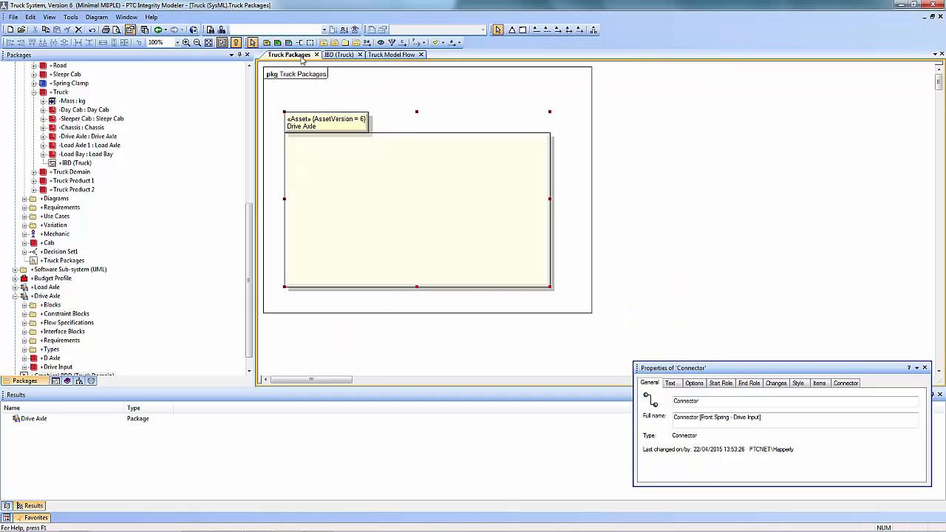
{"action": "right_click", "coordinate": [339, 128]}
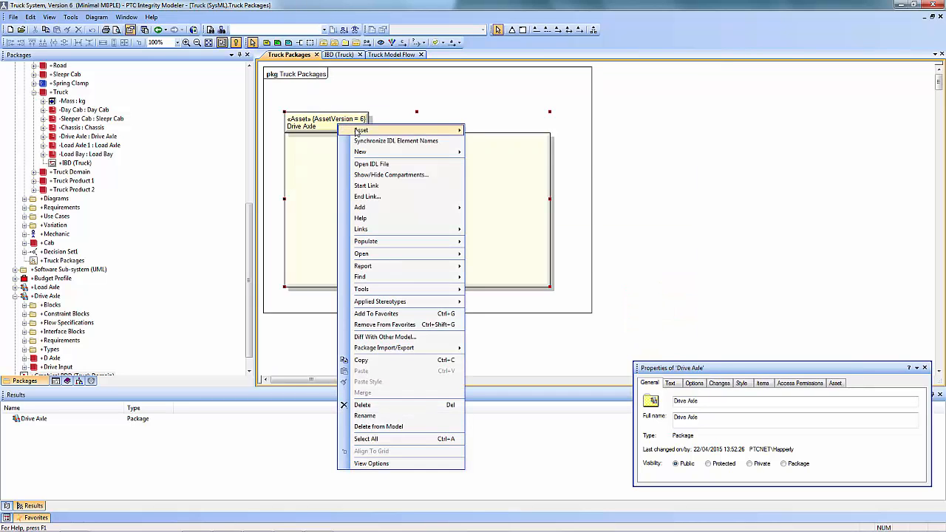
{"action": "mouse_move", "coordinate": [361, 131]}
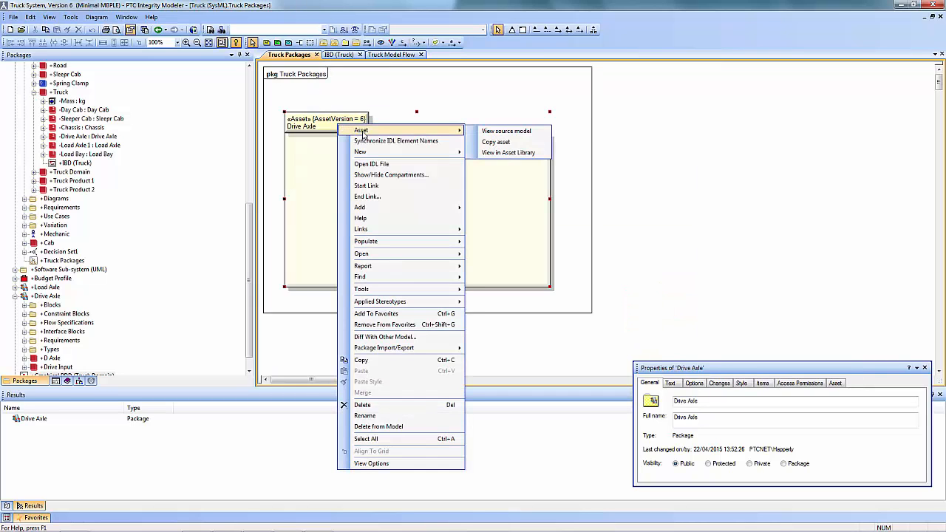
{"action": "left_click", "coordinate": [506, 153]}
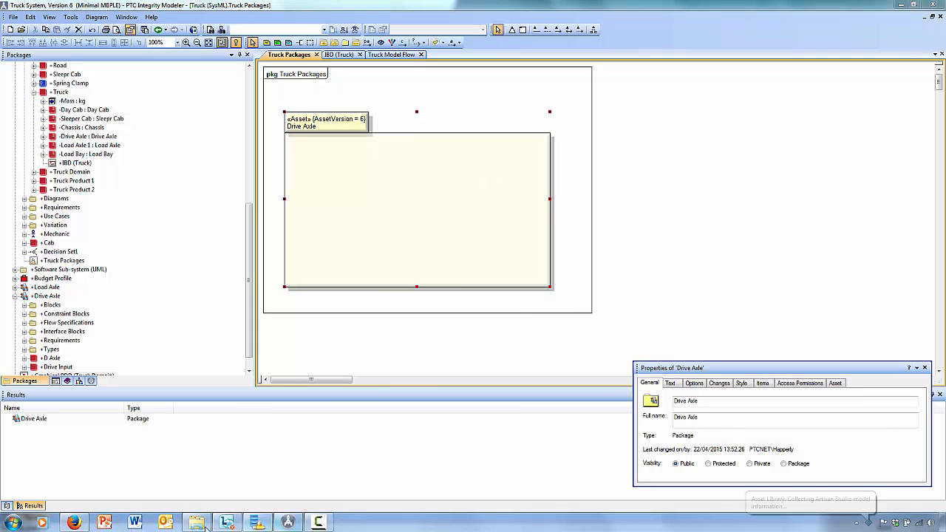
{"action": "left_click", "coordinate": [73, 523]}
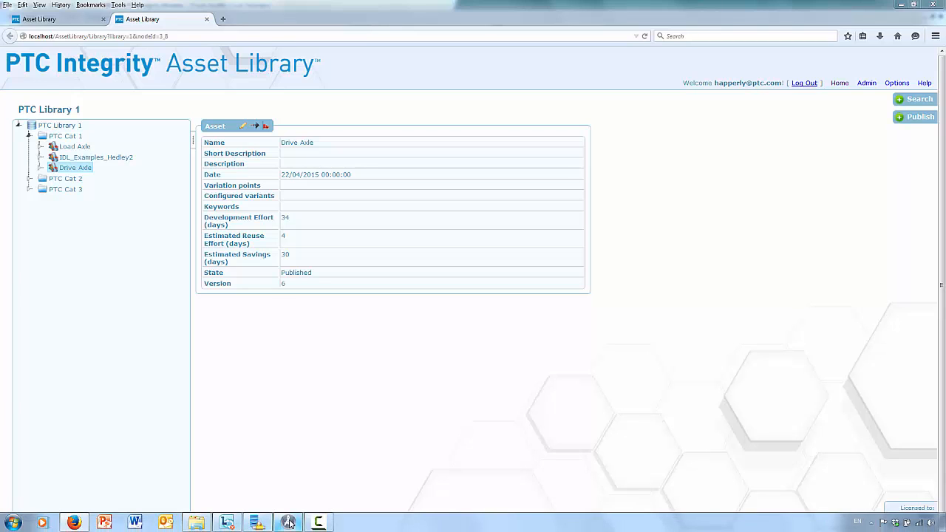
Return to PTC Integrity Modeler, view the Drive Axle asset's source model, and open its End to End 2 (sub-systems) diagram
{"action": "left_click", "coordinate": [289, 523]}
{"action": "right_click", "coordinate": [326, 125]}
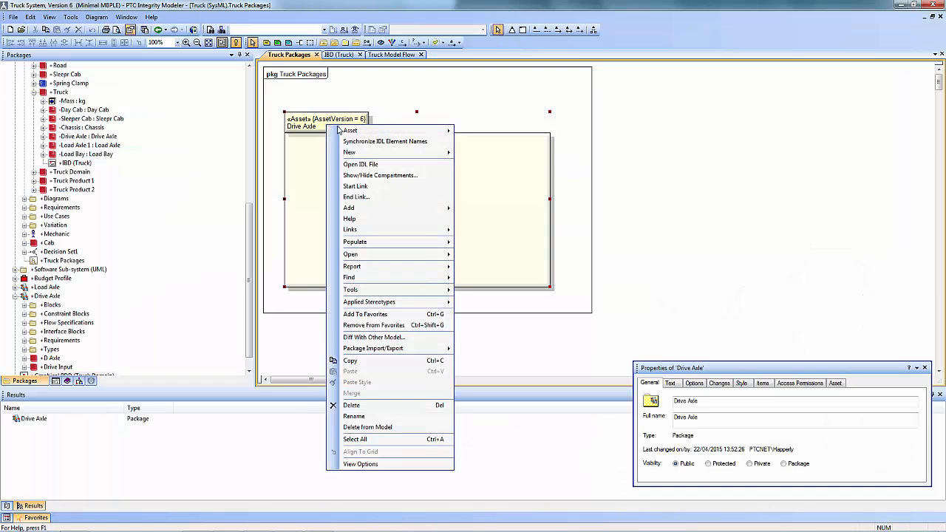
{"action": "mouse_move", "coordinate": [384, 133]}
{"action": "left_click", "coordinate": [477, 135]}
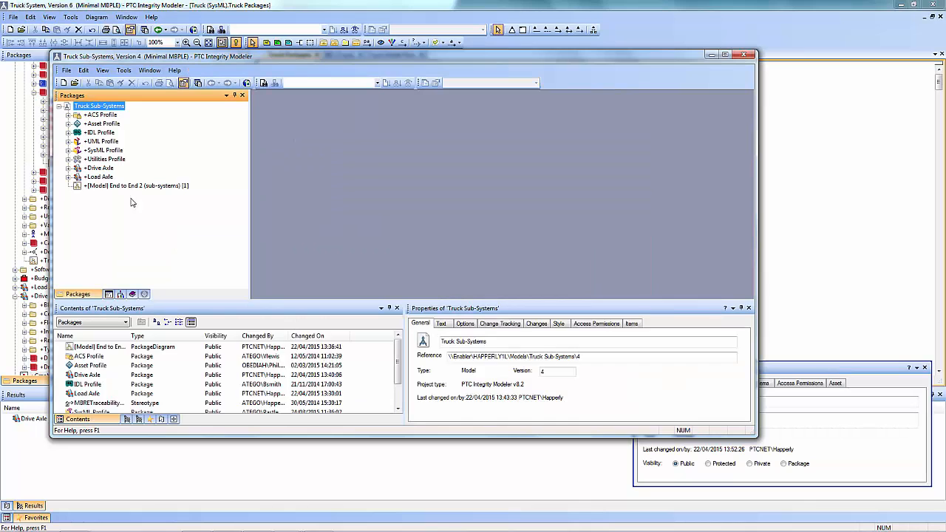
{"action": "double_click", "coordinate": [134, 186]}
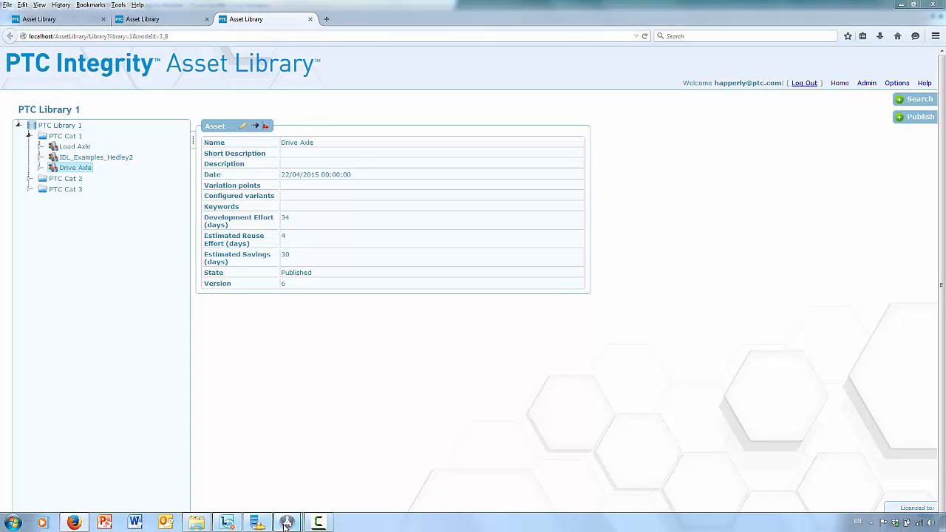
Close the Truck Sub-Systems model and all Asset Library browser tabs, and return to the IBD (Truck) diagram with nothing selected
{"action": "mouse_move", "coordinate": [287, 523]}
{"action": "left_click", "coordinate": [323, 491]}
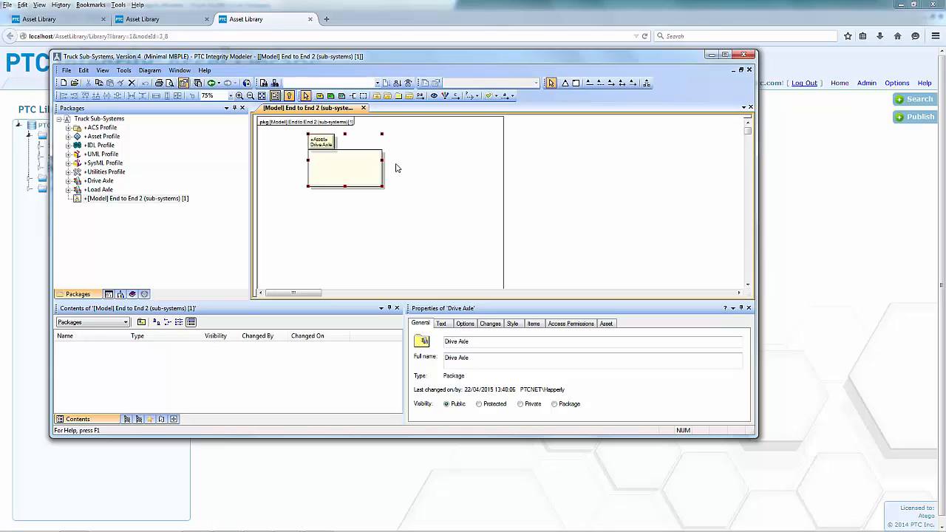
{"action": "left_click", "coordinate": [745, 57]}
{"action": "left_click", "coordinate": [933, 6]}
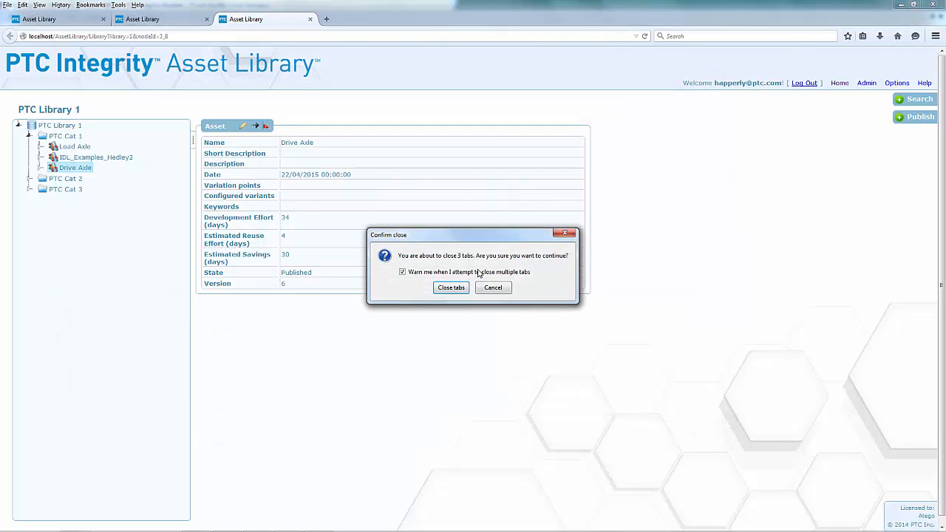
{"action": "left_click", "coordinate": [451, 287]}
{"action": "left_click", "coordinate": [340, 56]}
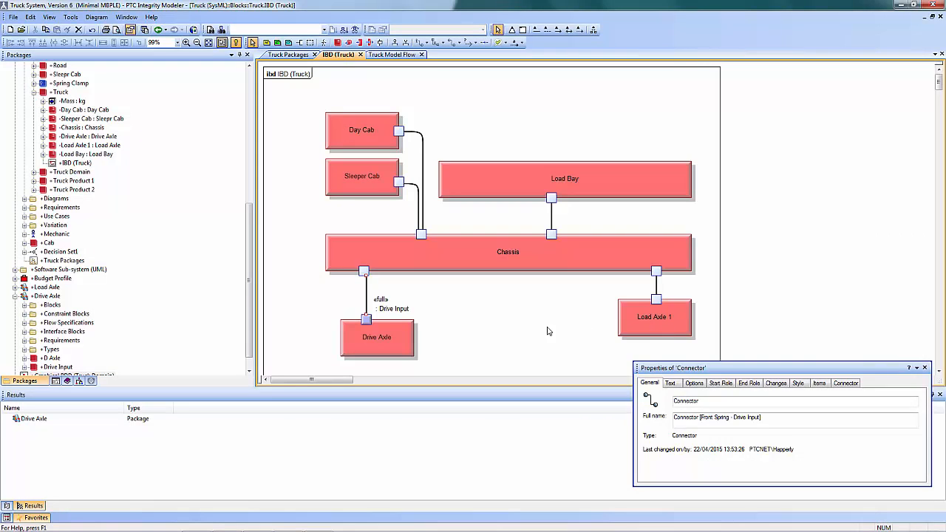
{"action": "left_click", "coordinate": [516, 328]}
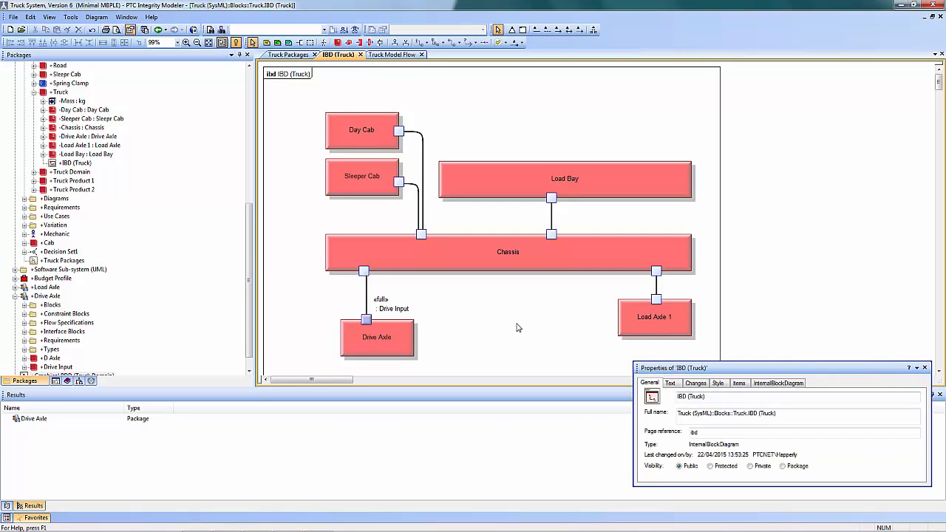